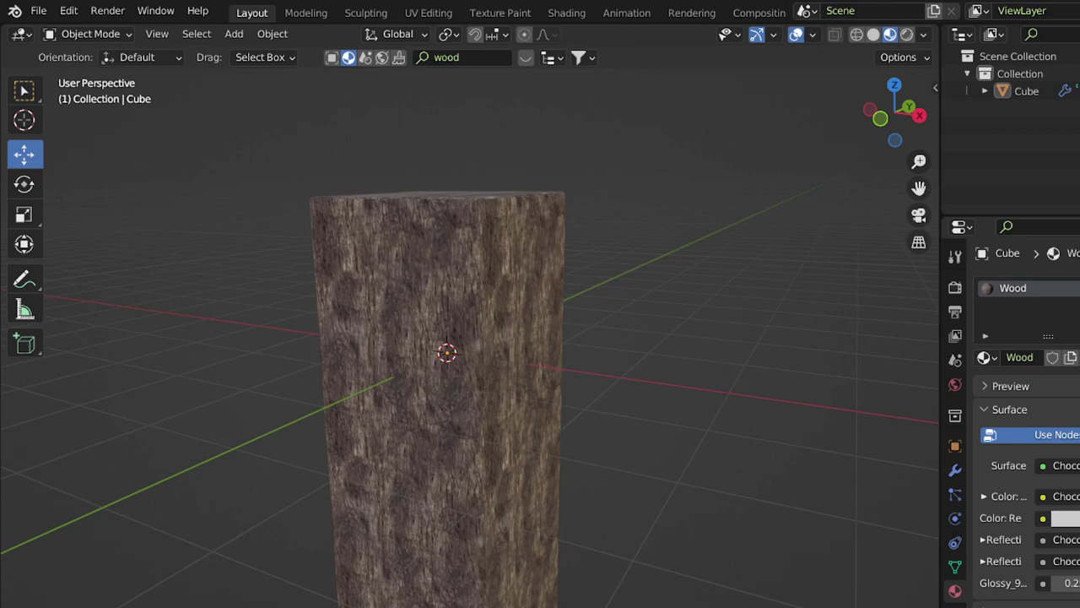
Switch to front view, select the wooden post and enter Edit Mode.
mouse_move(686, 384)
middle_mouse_down()
mouse_move(714, 301)
mouse_move(641, 309)
middle_mouse_up()
scroll(643, 308, "down", 3)
mouse_move(639, 397)
middle_mouse_down()
mouse_move(526, 241)
mouse_move(577, 229)
mouse_move(571, 309)
mouse_move(520, 280)
middle_mouse_up()
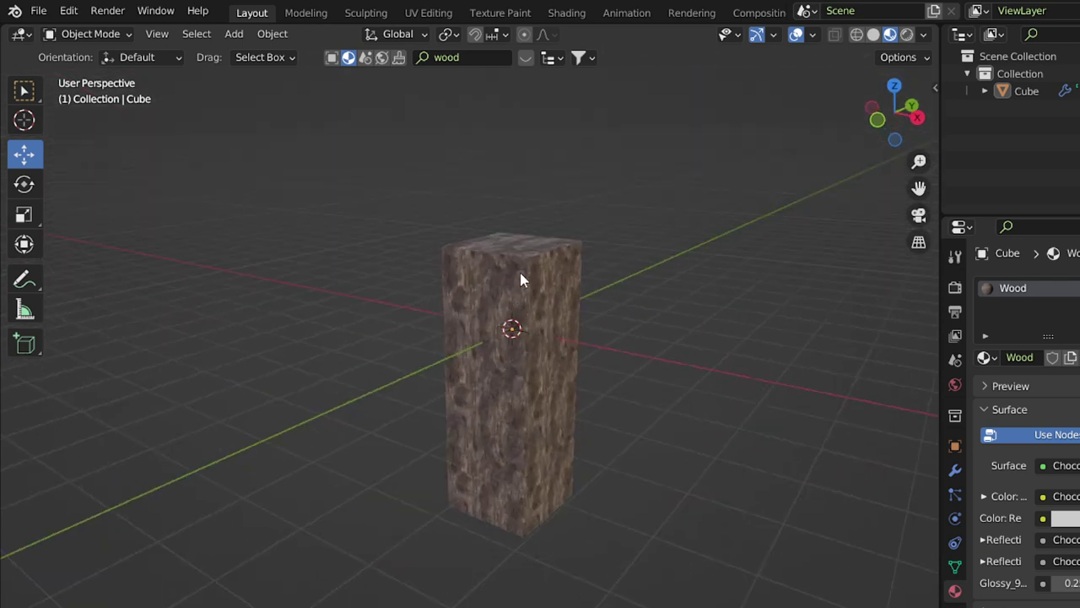
mouse_move(526, 216)
middle_mouse_down()
mouse_move(639, 285)
mouse_move(591, 278)
mouse_move(487, 326)
middle_mouse_up()
key("KP_1")
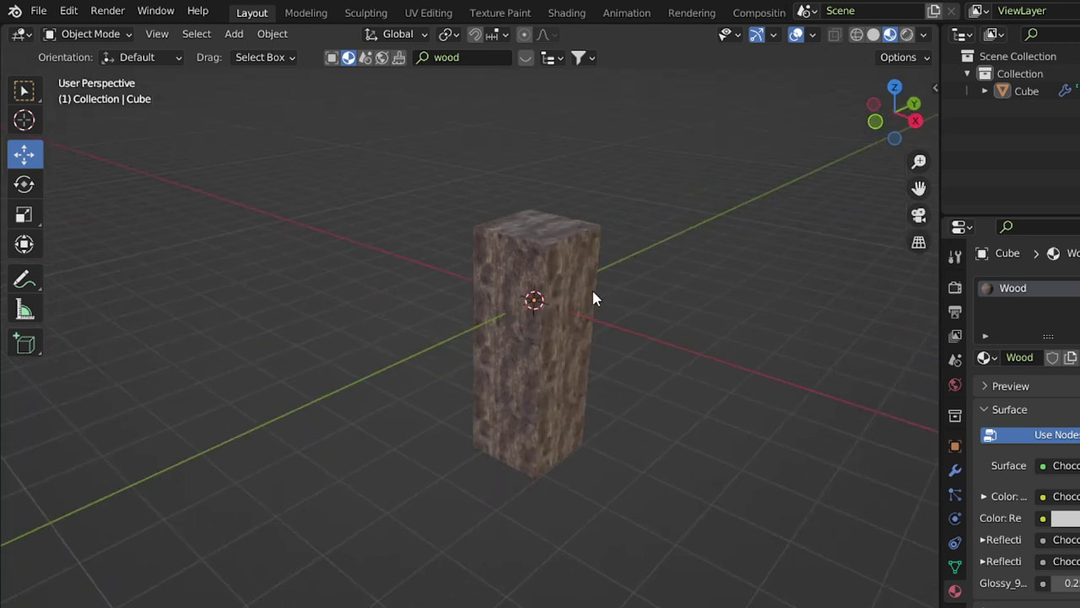
scroll(600, 314, "up", 5)
left_click(516, 253)
key("Tab")
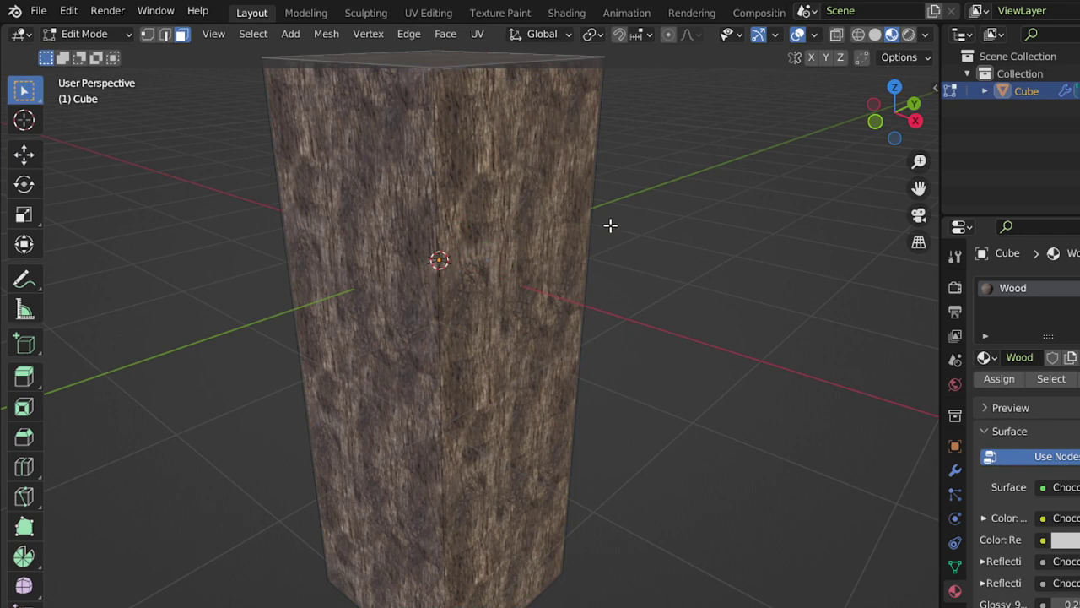
scroll(600, 297, "down", 5)
mouse_move(591, 298)
middle_mouse_down()
mouse_move(583, 285)
mouse_move(573, 327)
middle_mouse_up()
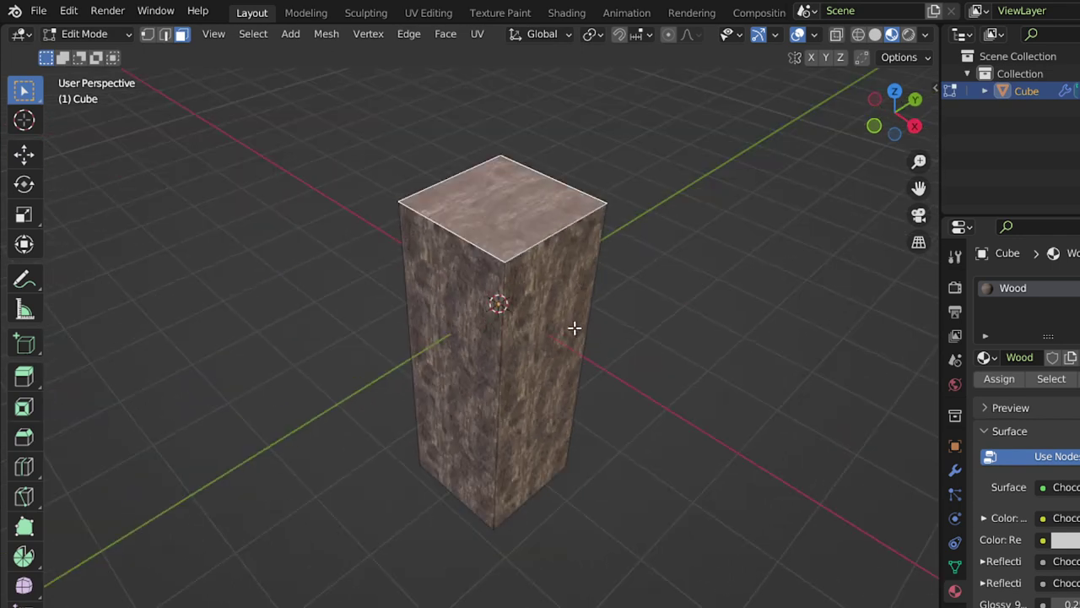
Move the post's top face along Z, then show its modifiers with the Bevel panel collapsed.
key("g")
key("z")
left_click(574, 313)
key("Tab")
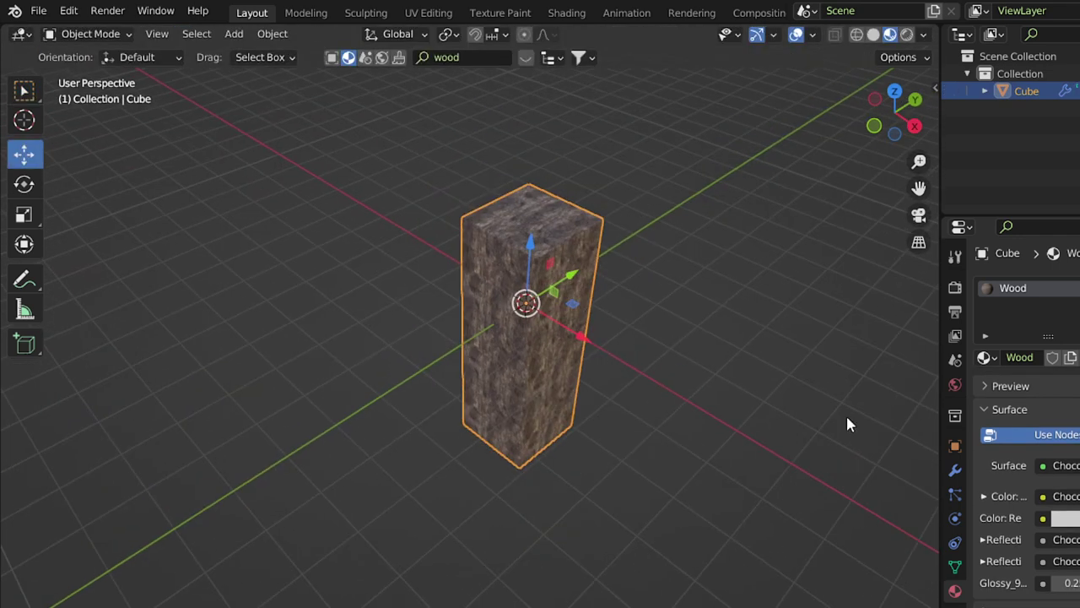
left_click(956, 473)
left_click(985, 313)
From the front view, enable Collision and Dynamic Paint physics on the post.
mouse_move(628, 298)
middle_mouse_down()
mouse_move(688, 262)
mouse_move(655, 361)
middle_mouse_up()
key("KP_1")
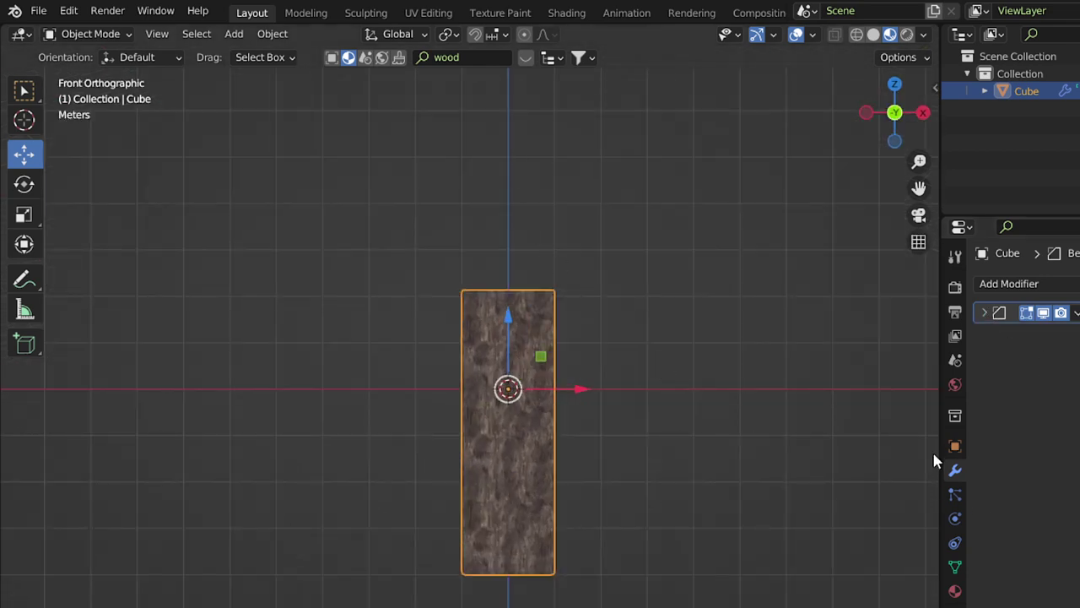
left_click_drag(938, 443, 891, 443)
left_click(907, 542)
left_click(907, 519)
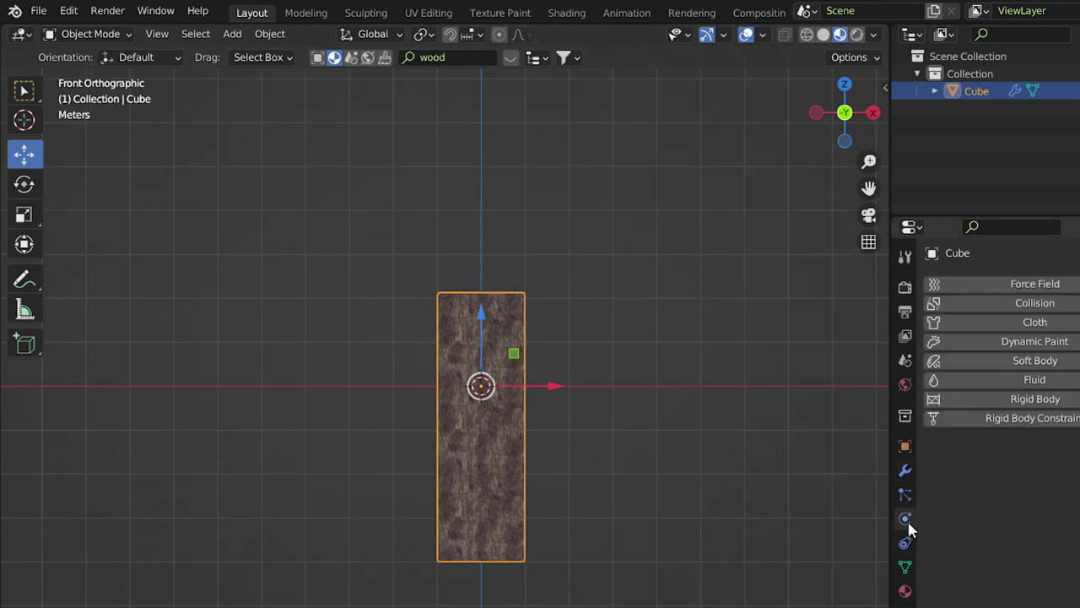
left_click(1040, 305)
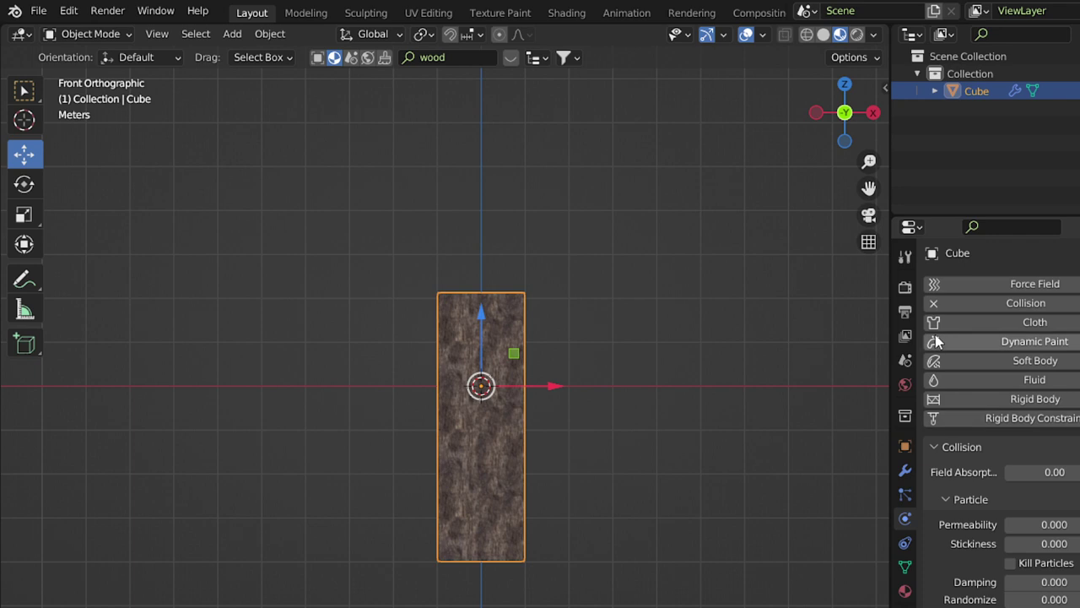
left_click(1022, 342)
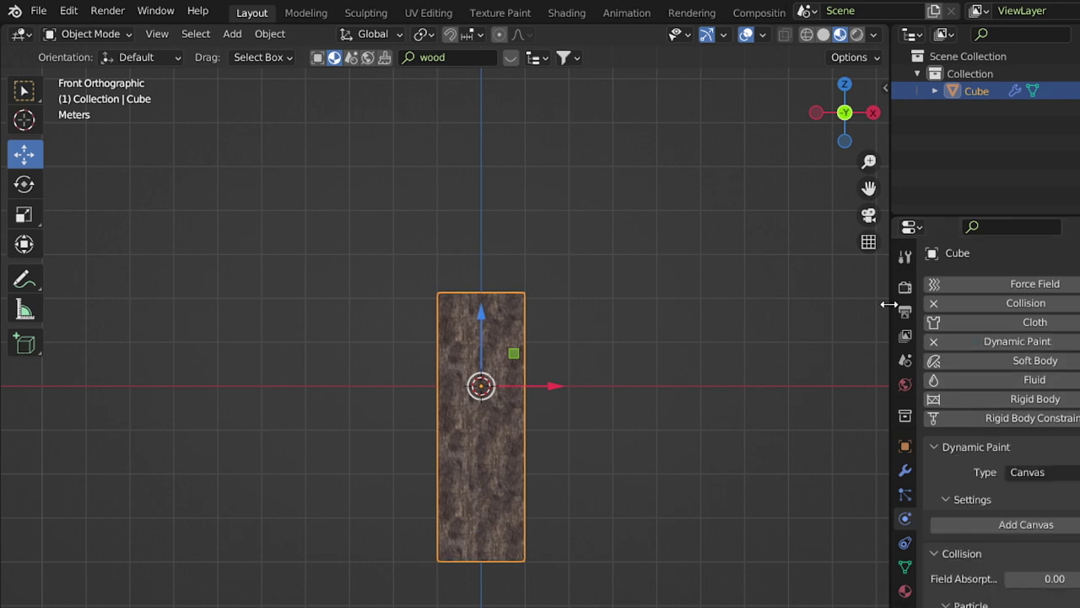
Make the post a Dynamic Paint canvas.
left_click_drag(889, 304, 835, 301)
left_click_drag(924, 225, 939, 80)
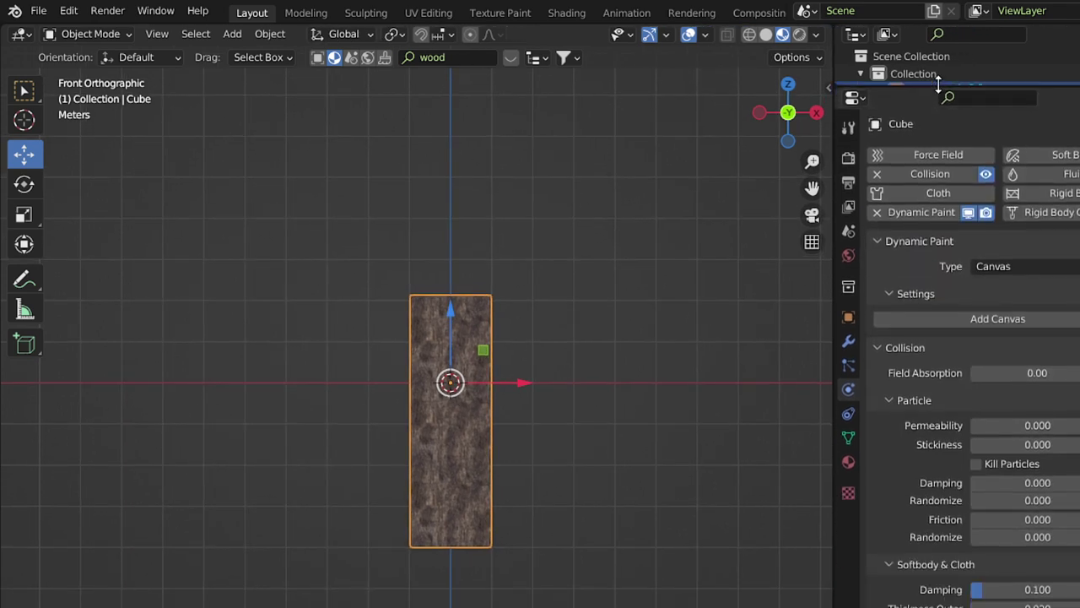
left_click(1008, 321)
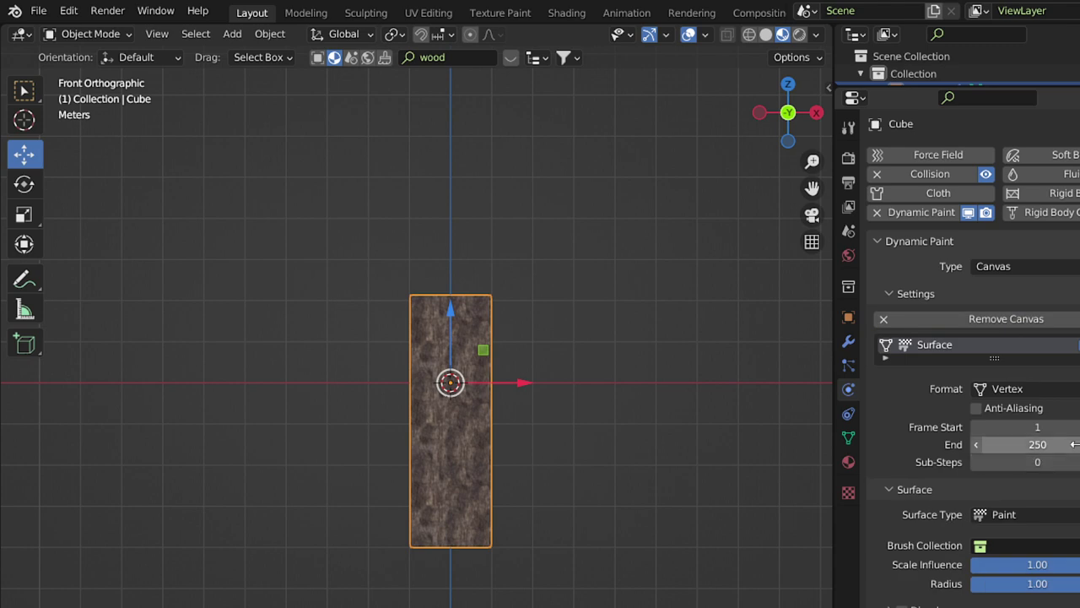
scroll(1075, 444, "down", 4)
scroll(1074, 444, "down", 4)
scroll(1074, 443, "down", 2)
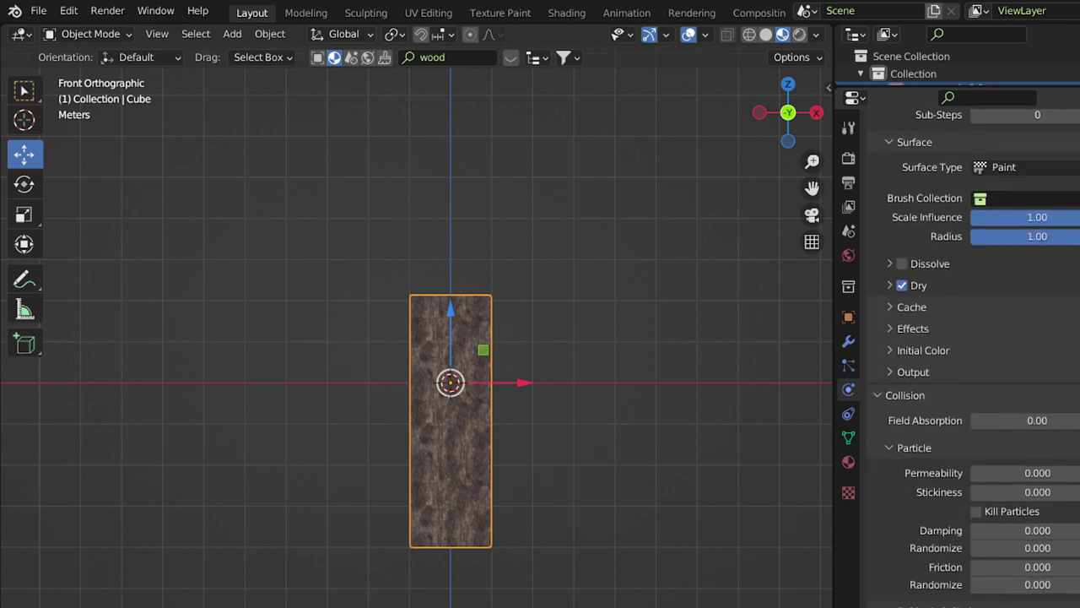
scroll(1074, 444, "down", 1)
scroll(1074, 444, "down", 2)
scroll(1074, 444, "down", 1)
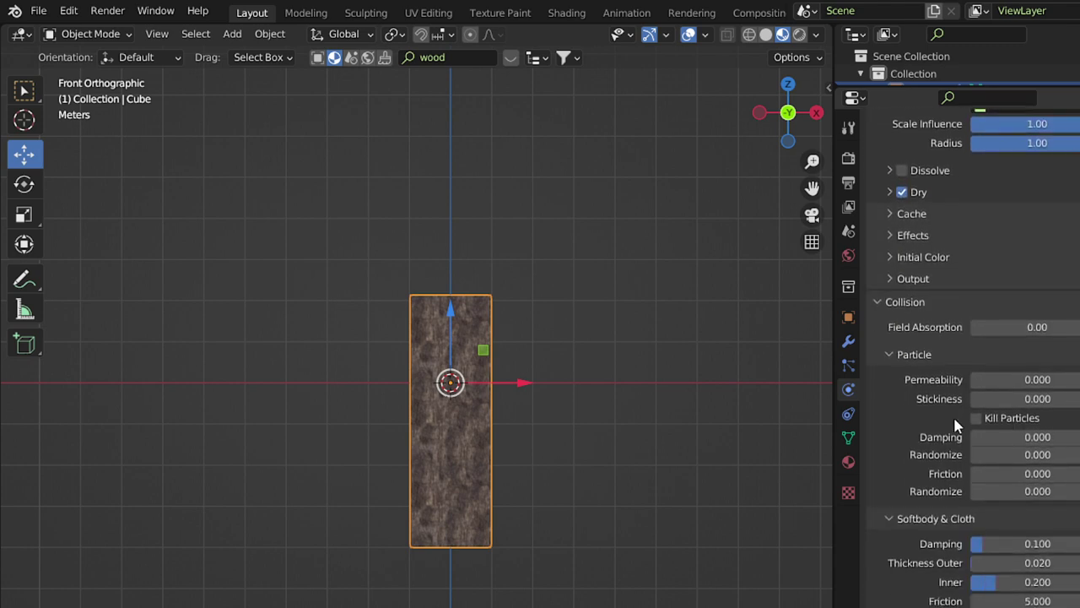
Add a Wetmap output layer to the canvas surface.
left_click(906, 217)
left_click(907, 216)
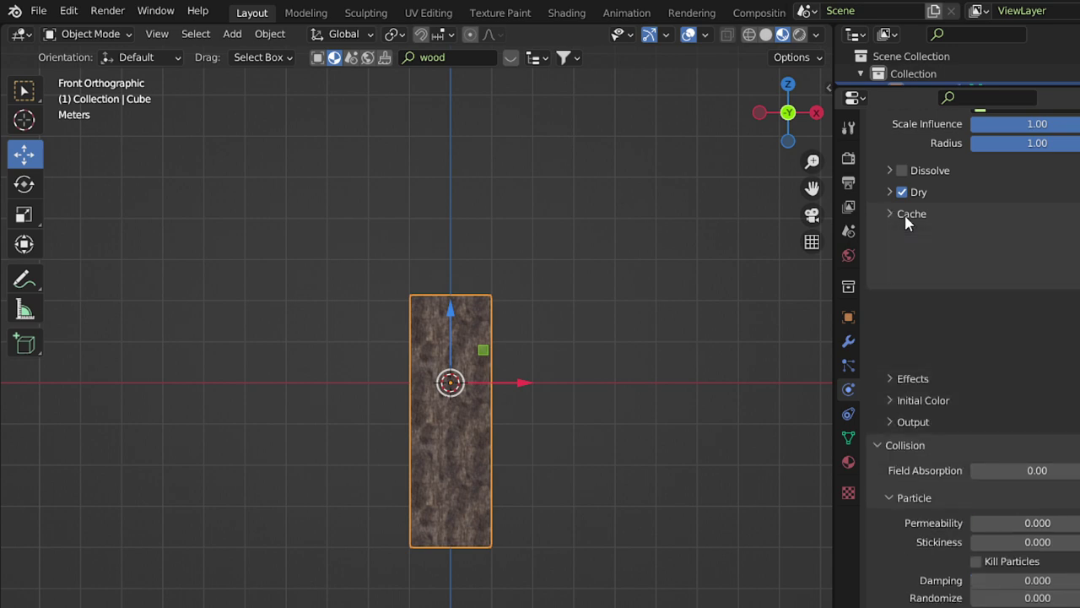
left_click(905, 302)
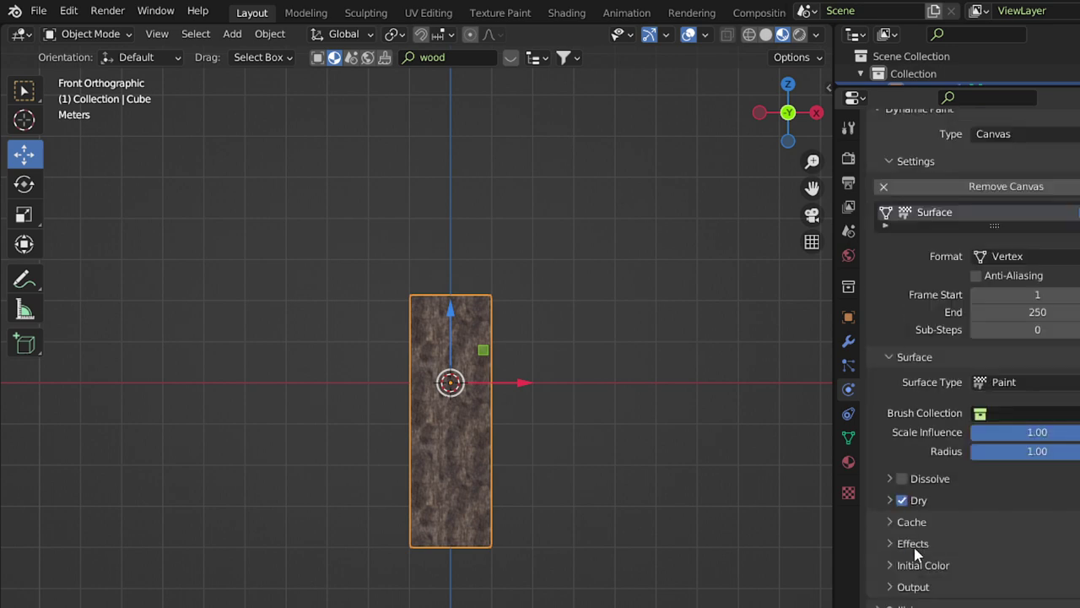
left_click(913, 587)
scroll(977, 355, "down", 2)
left_click(1076, 581)
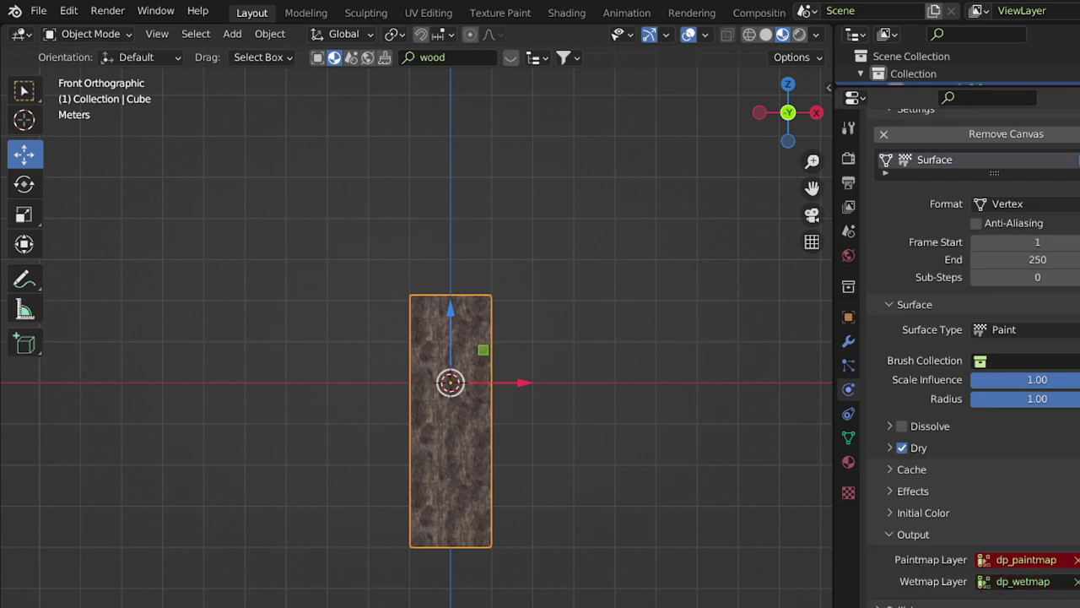
left_click(922, 466)
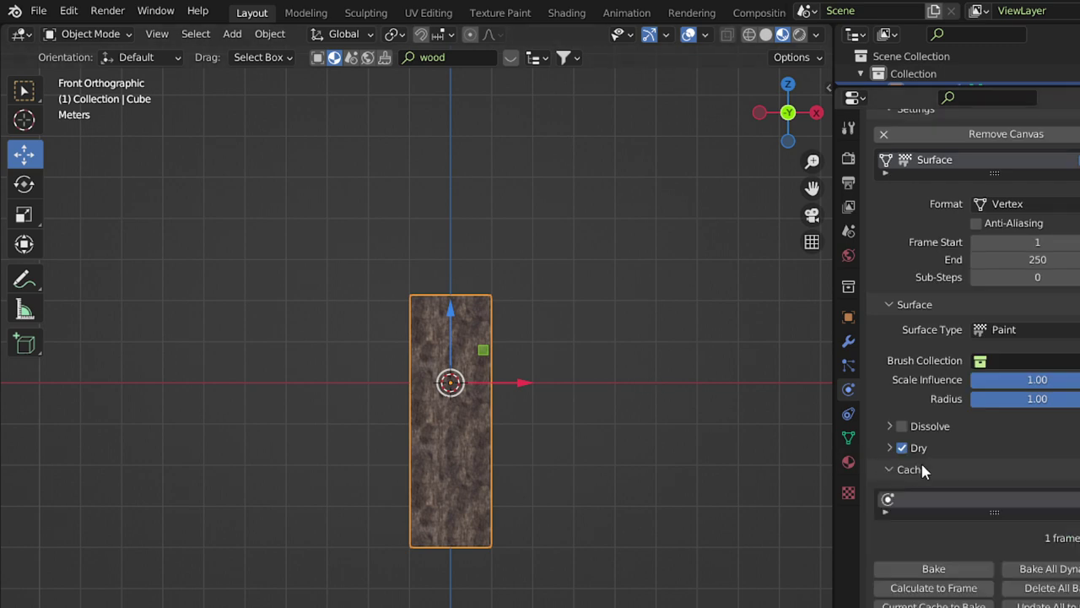
Add a plane and scale it up larger.
middle_click_drag(498, 221, 516, 332, "shift")
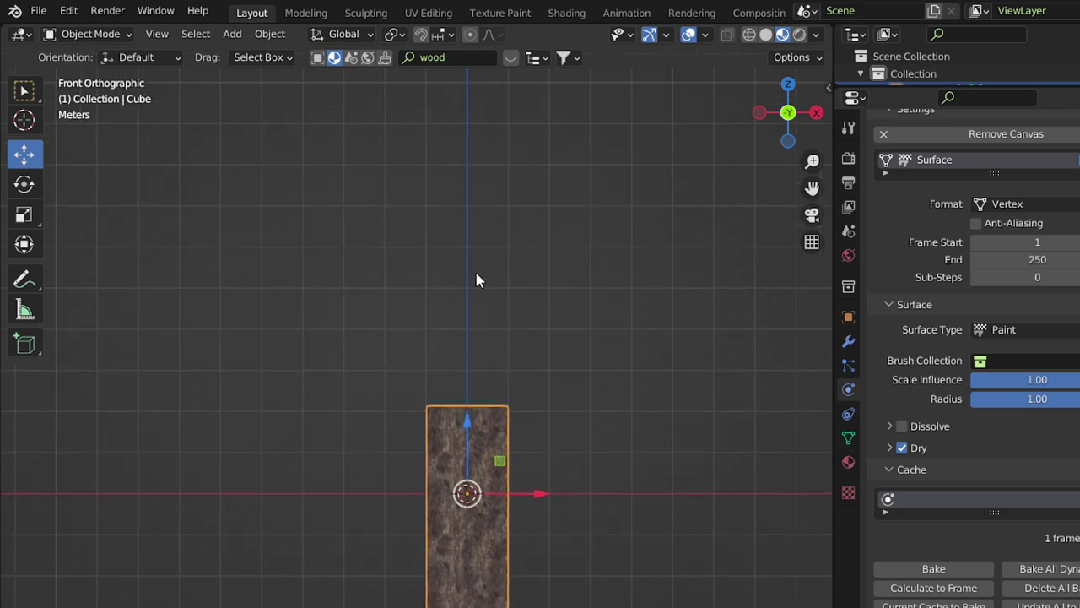
key("shift+a")
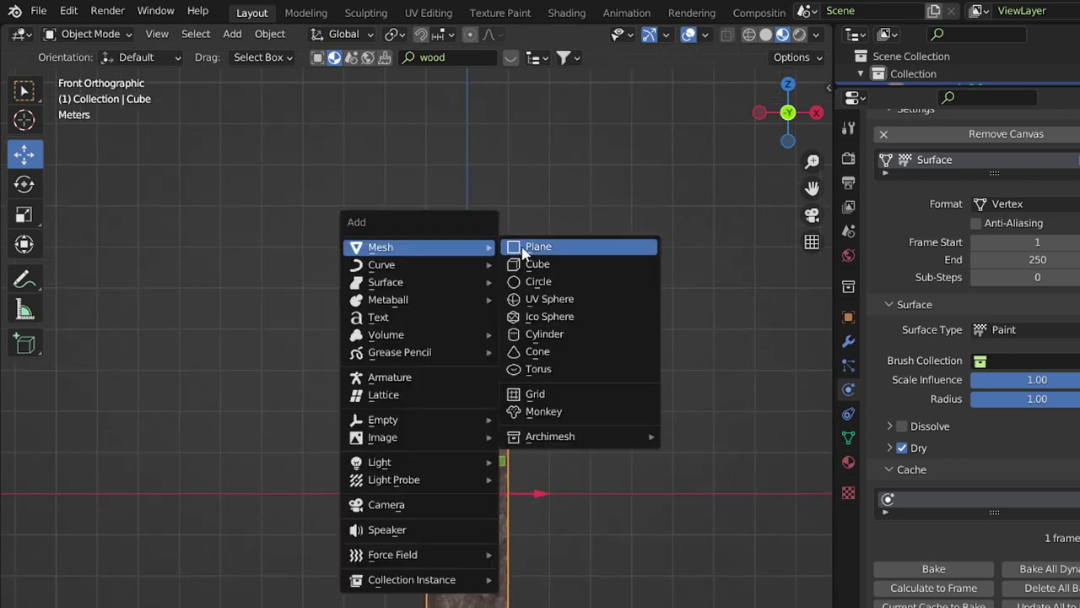
left_click(523, 251)
key("s")
left_click(714, 376)
Add an ico sphere and scale it down small.
scroll(304, 363, "down", 2)
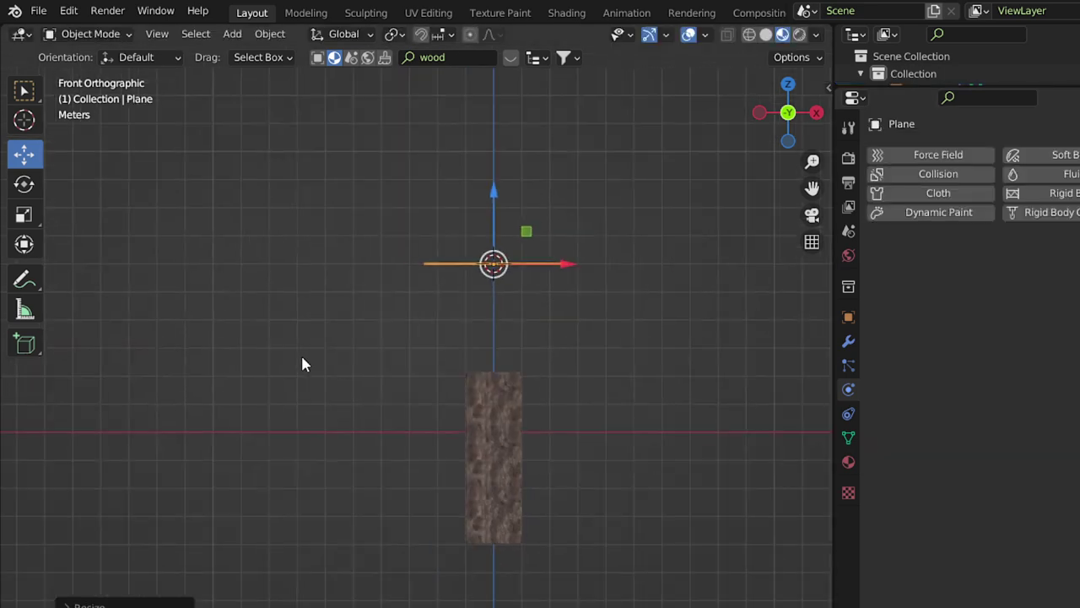
middle_click_drag(304, 363, 395, 370, "shift")
key("shift+a")
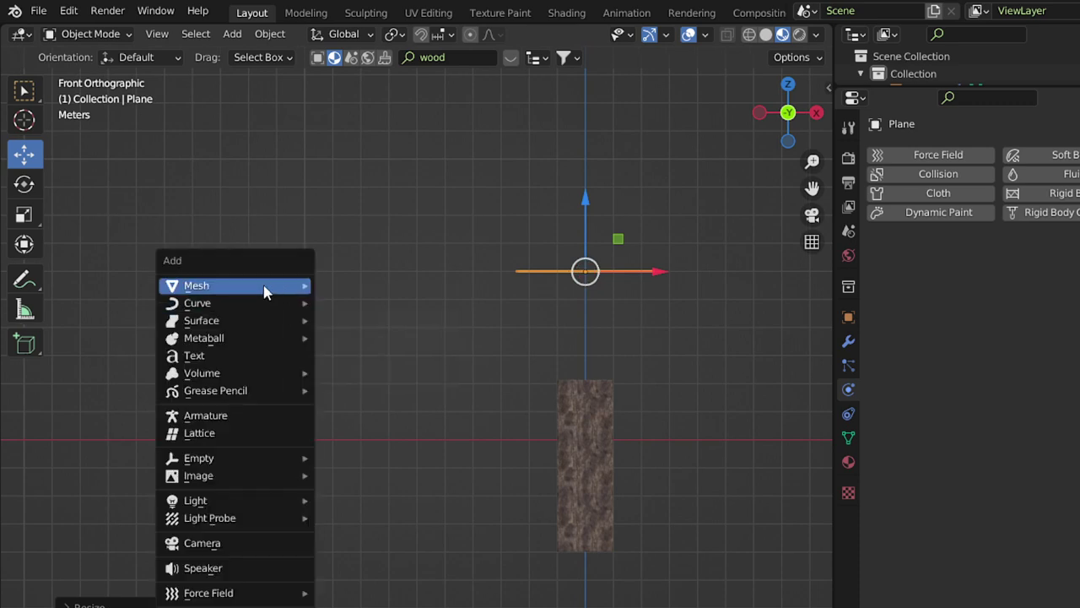
mouse_move(197, 285)
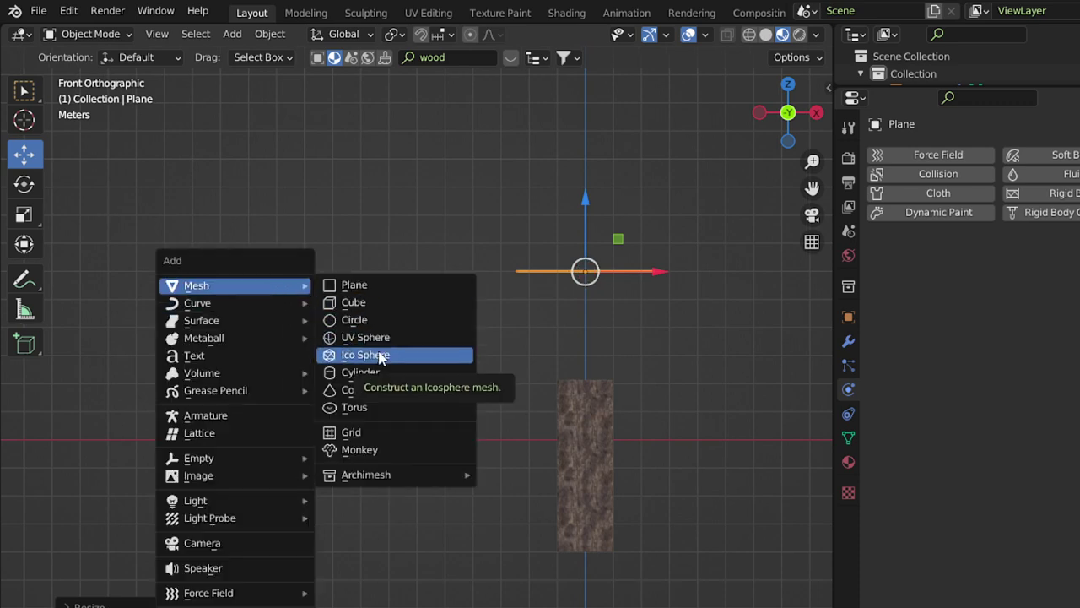
left_click(380, 356)
key("s")
left_click(327, 339)
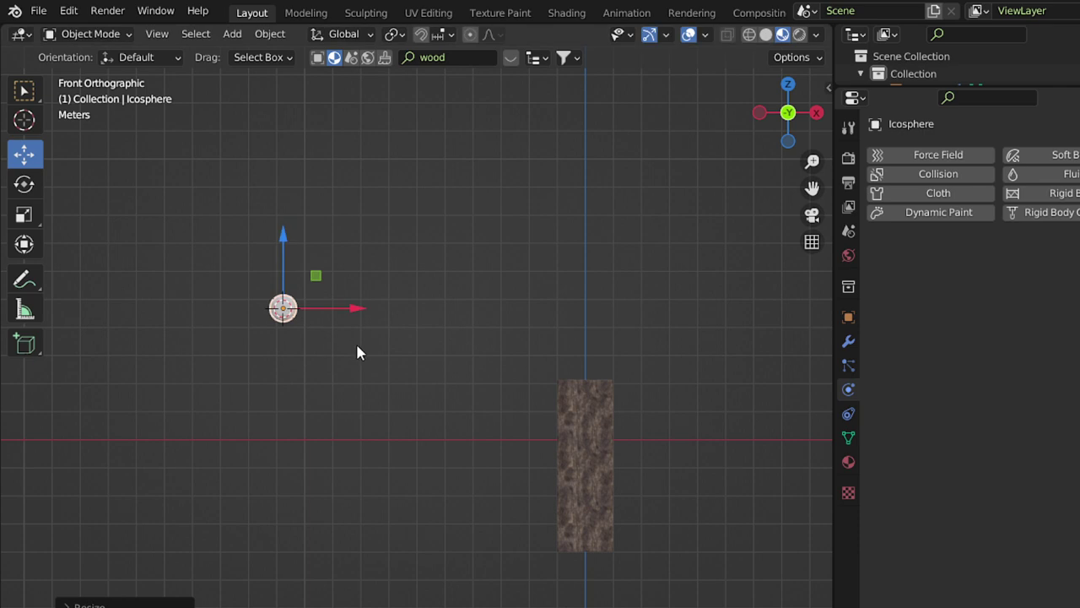
scroll(291, 312, "up", 1)
middle_click_drag(287, 309, 359, 350, "shift")
Squash the ico sphere's mesh along Z in Edit Mode.
key("Tab")
key("s")
key("z")
left_click(357, 402)
middle_click_drag(285, 354, 316, 354, "shift")
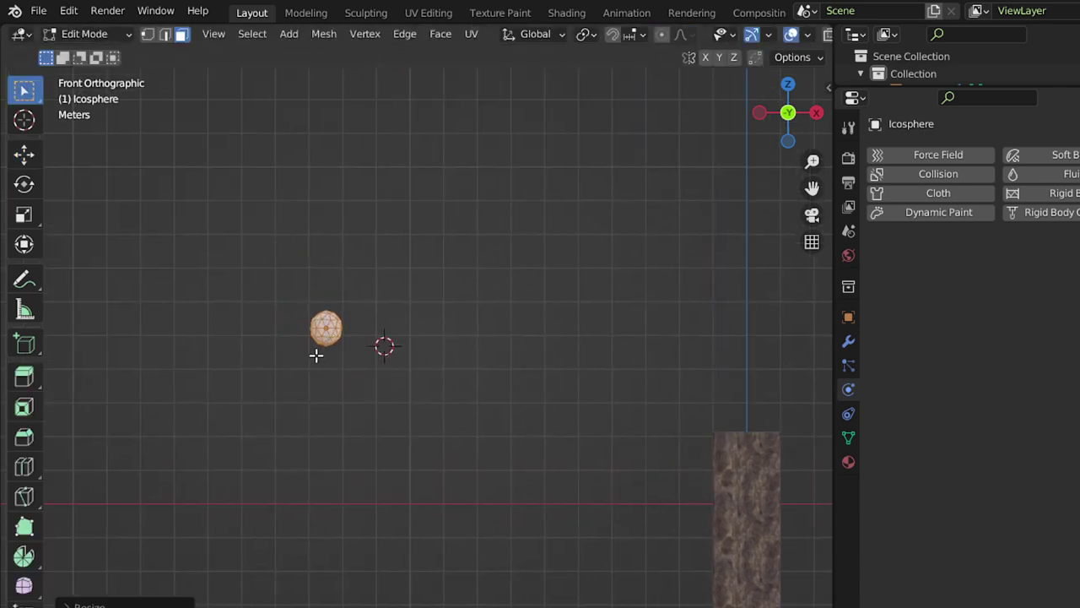
key("Tab")
Add and shrink a trial UV sphere, then delete it and reopen the Add menu.
key("shift+a")
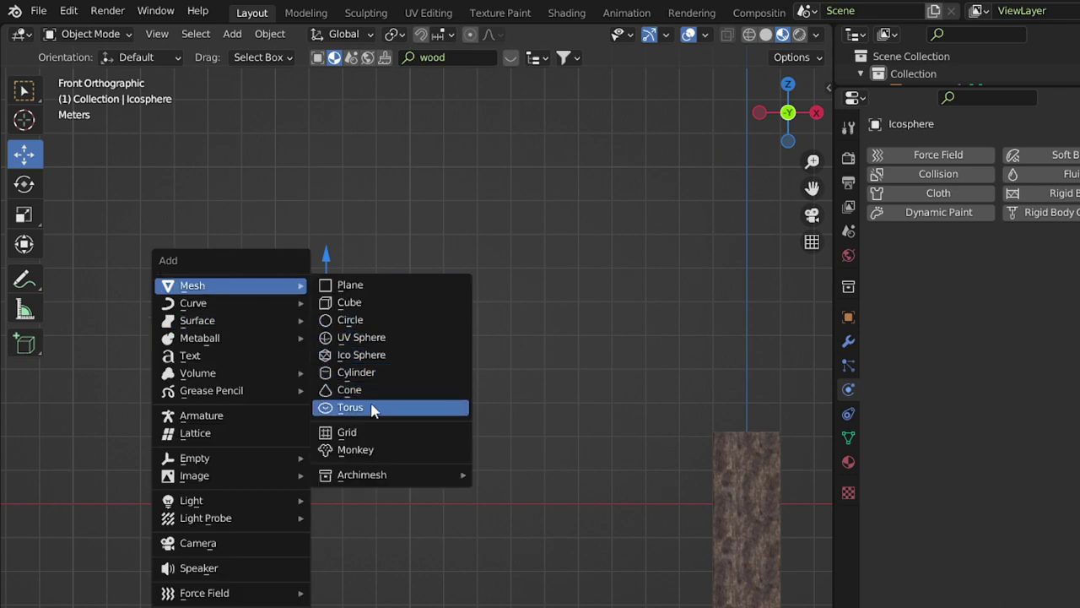
left_click(365, 337)
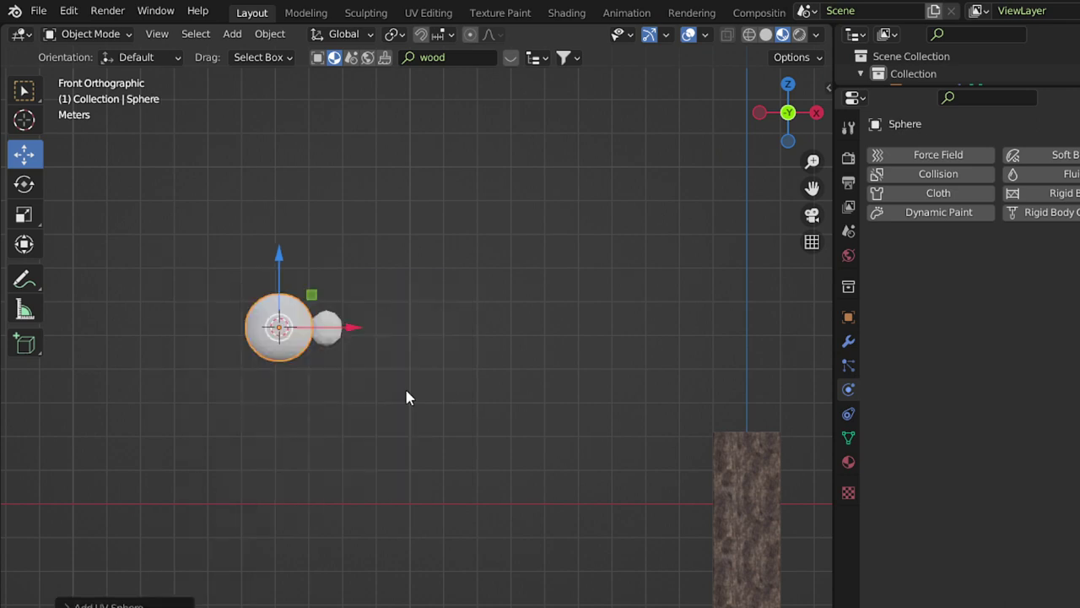
key("s")
left_click(364, 368)
key("Tab")
scroll(309, 292, "up", 1)
middle_click_drag(309, 292, 325, 304, "shift")
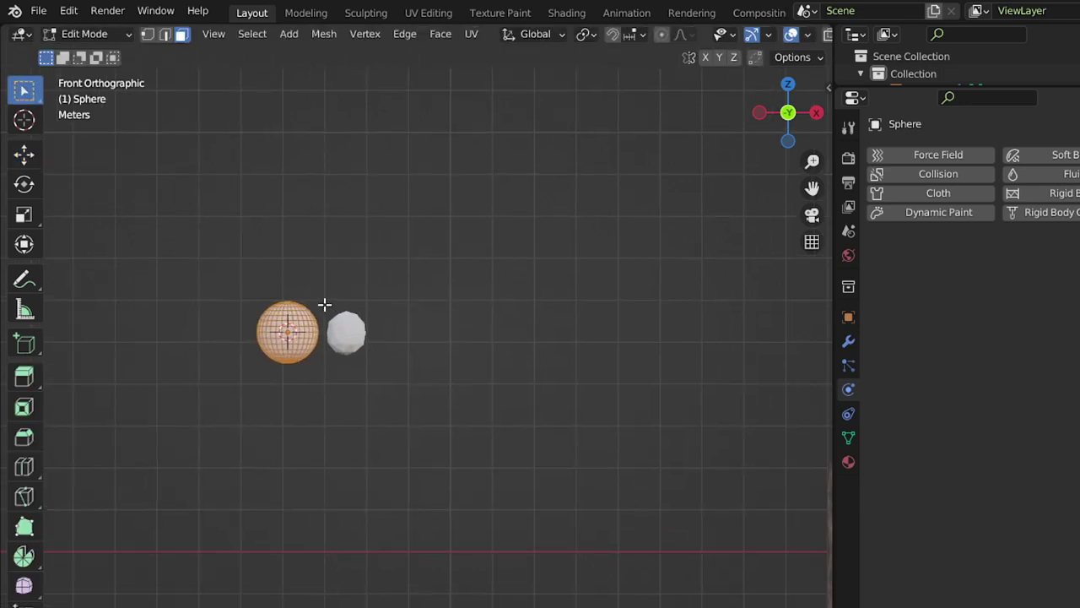
key("Tab")
key("Delete")
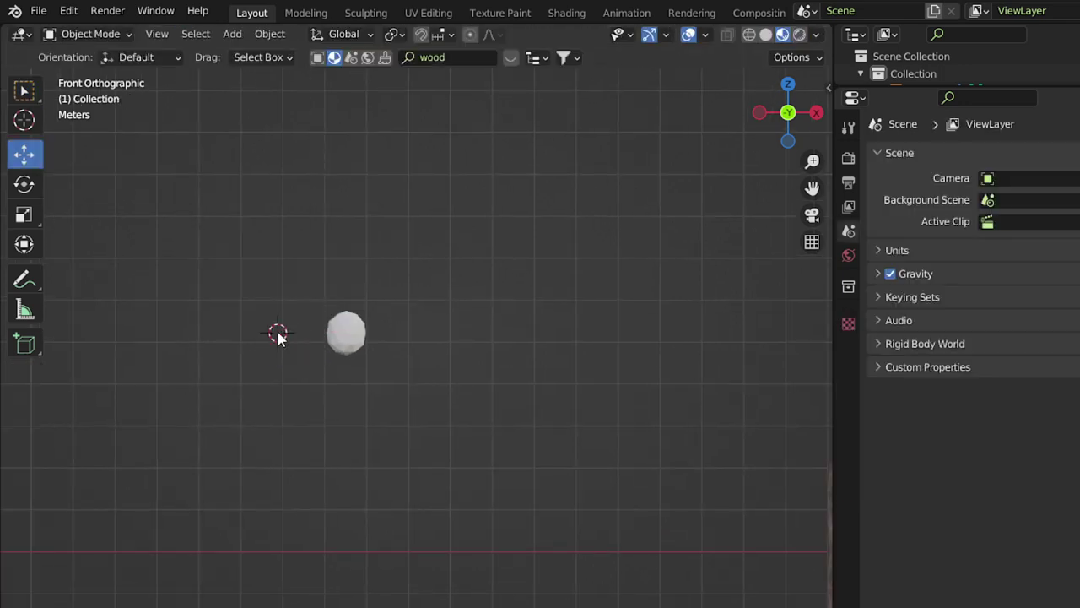
key("shift+a")
Add a UV sphere with 16 segments and 8 rings.
left_click(351, 340)
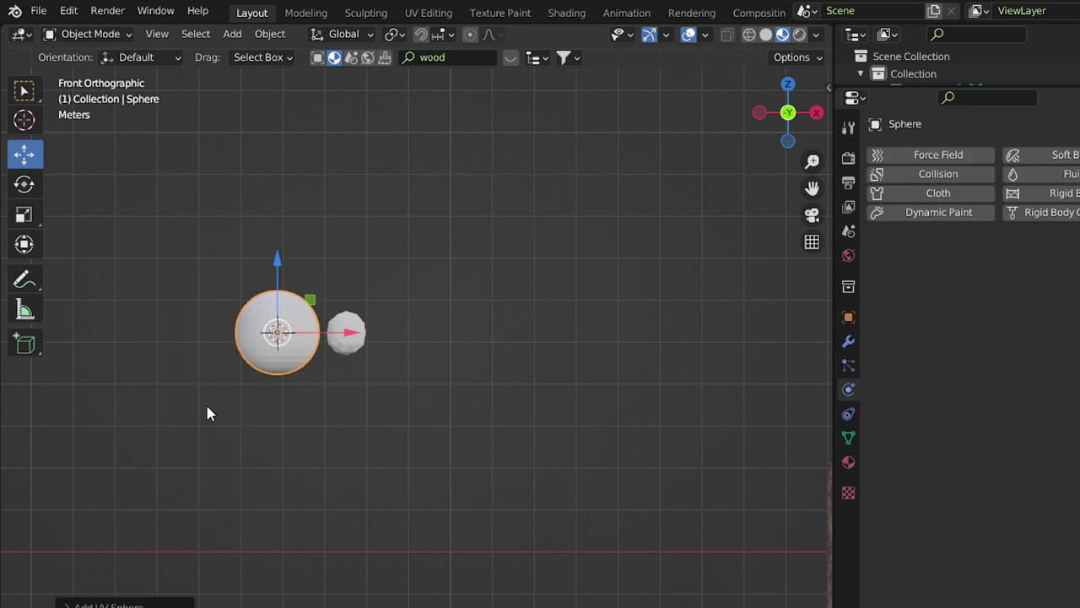
left_click(116, 604)
left_click(236, 436)
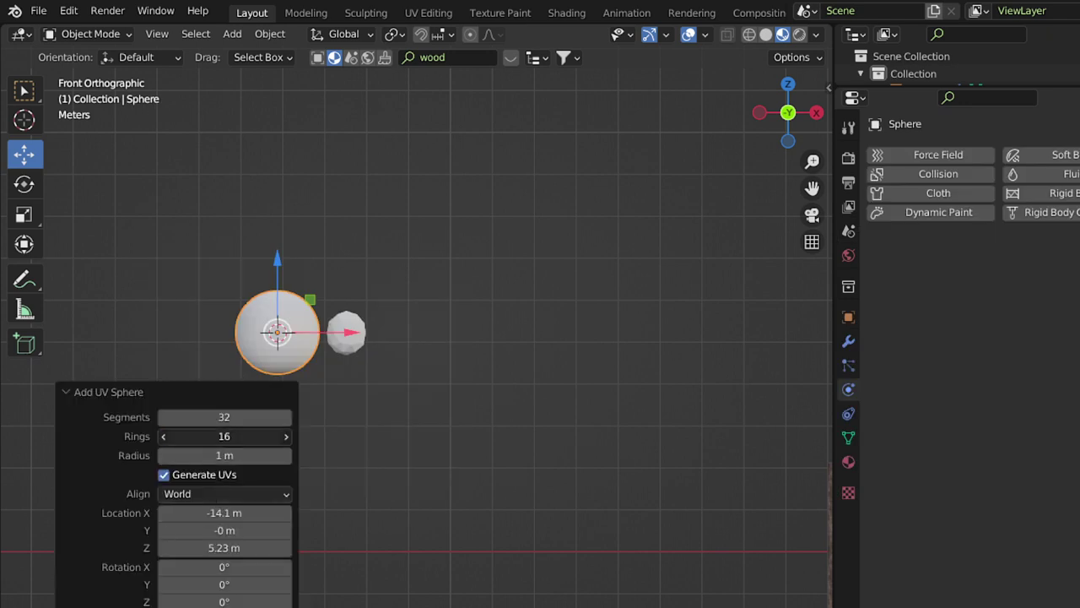
type("8")
left_click(237, 422)
type("16")
key("Return")
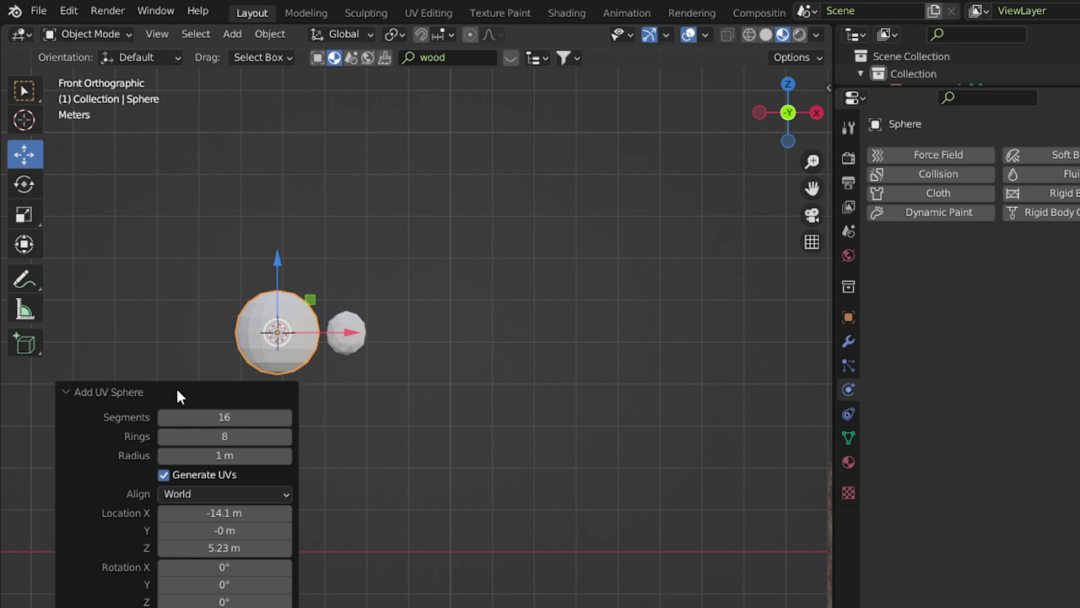
left_click(177, 392)
Shrink the sphere, enter Edit Mode with proportional editing and vertex select.
key("s")
left_click(380, 414)
key("Tab")
scroll(321, 293, "up", 2)
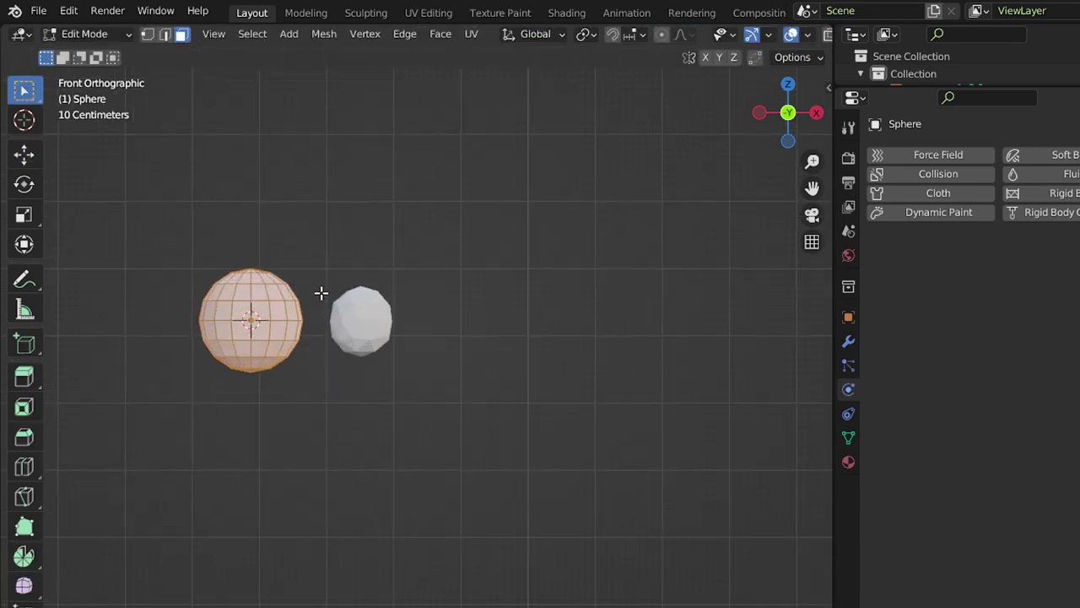
middle_click_drag(321, 293, 361, 324, "shift")
key("o")
left_click(302, 297)
key("1")
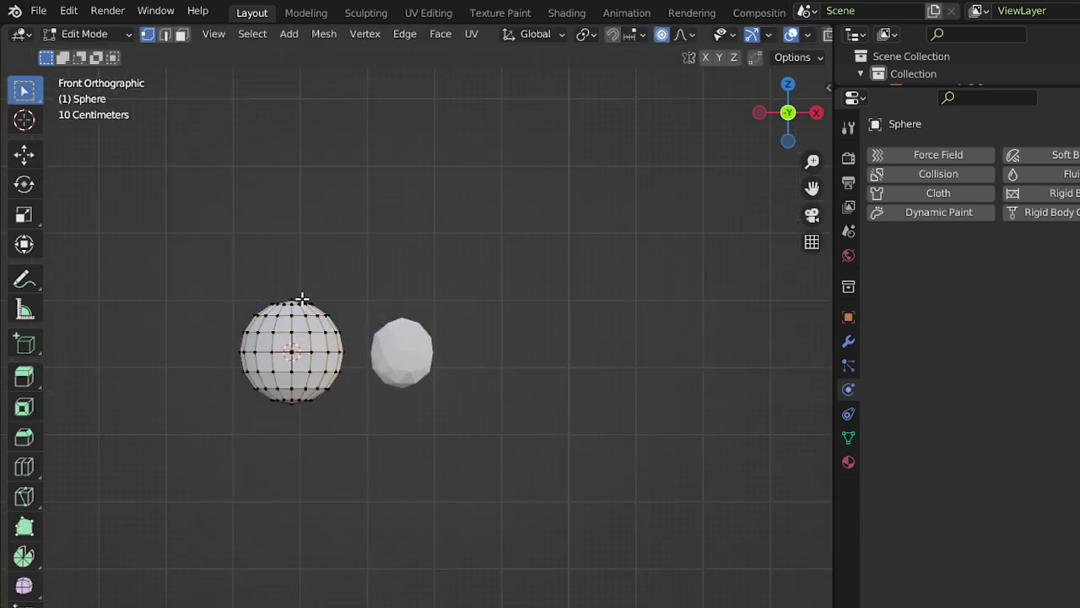
Raise the top vertex and stretch the bottom down into a droplet shape.
key("g")
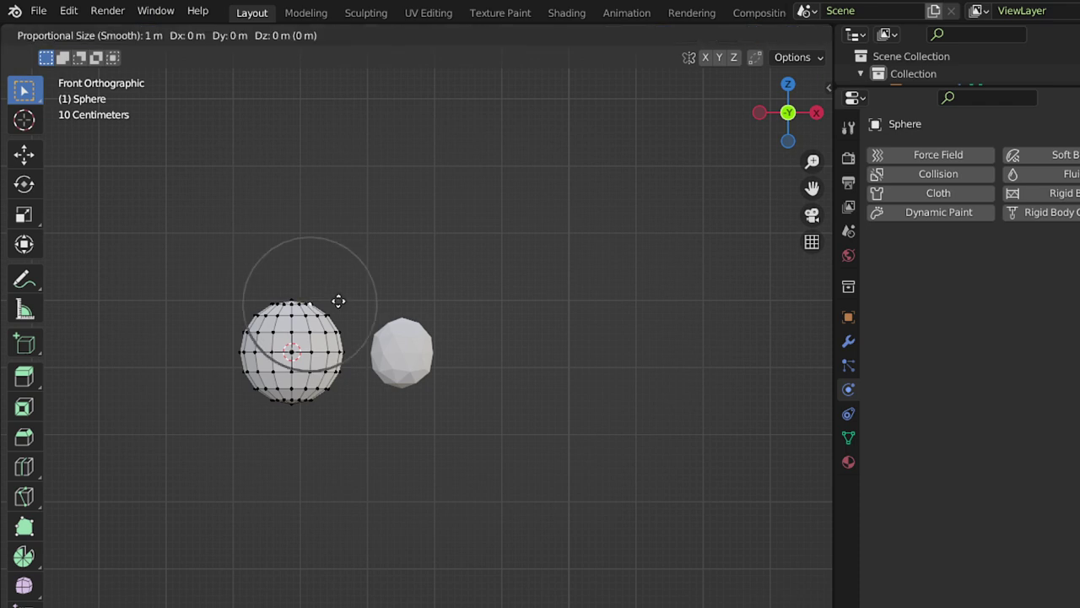
left_click(343, 292)
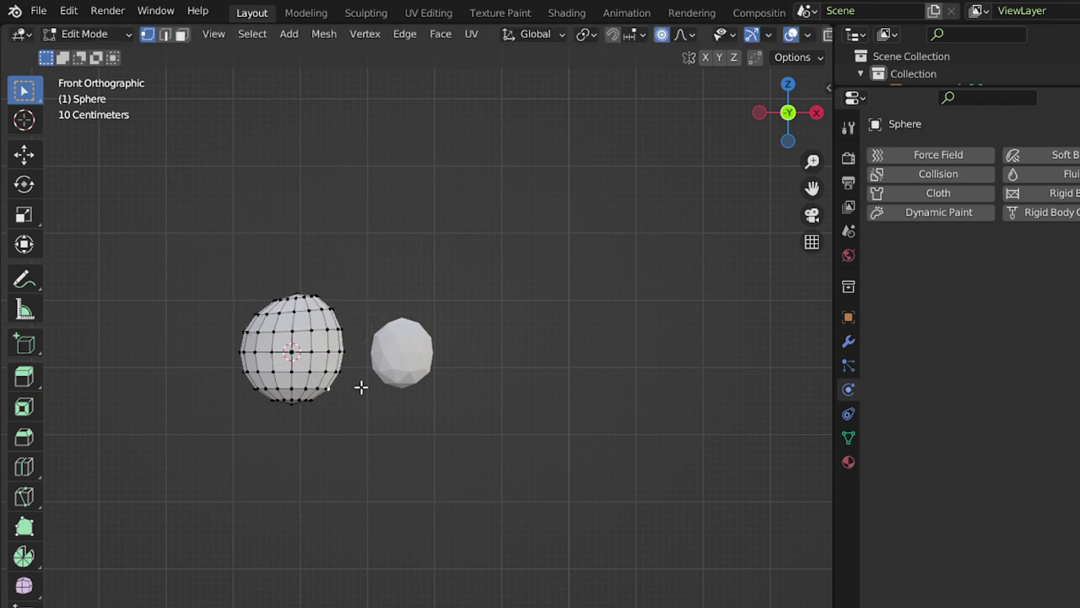
key("g")
left_click(297, 413)
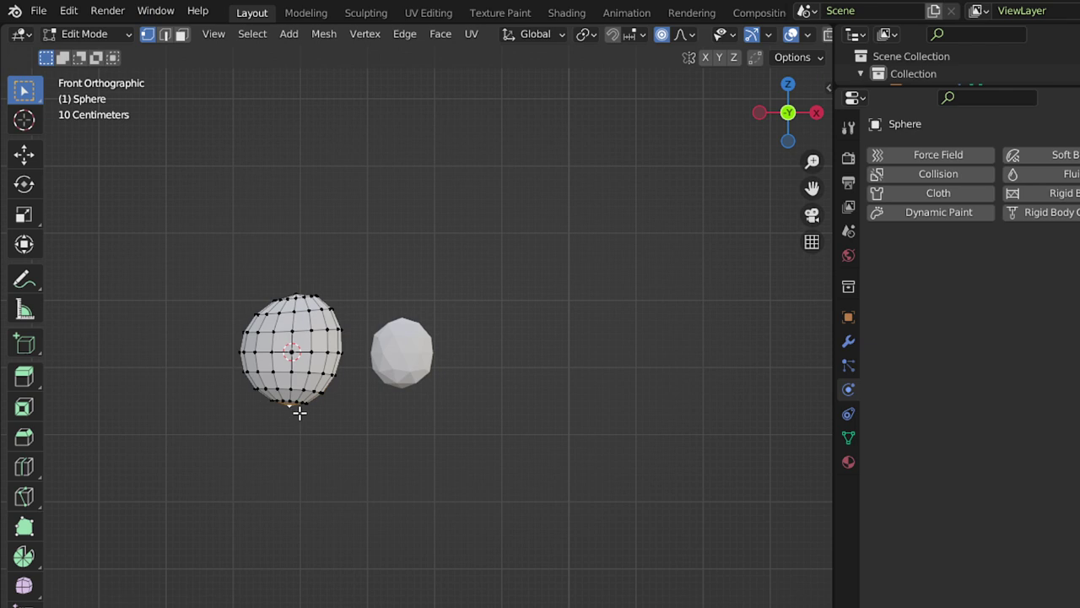
key("g")
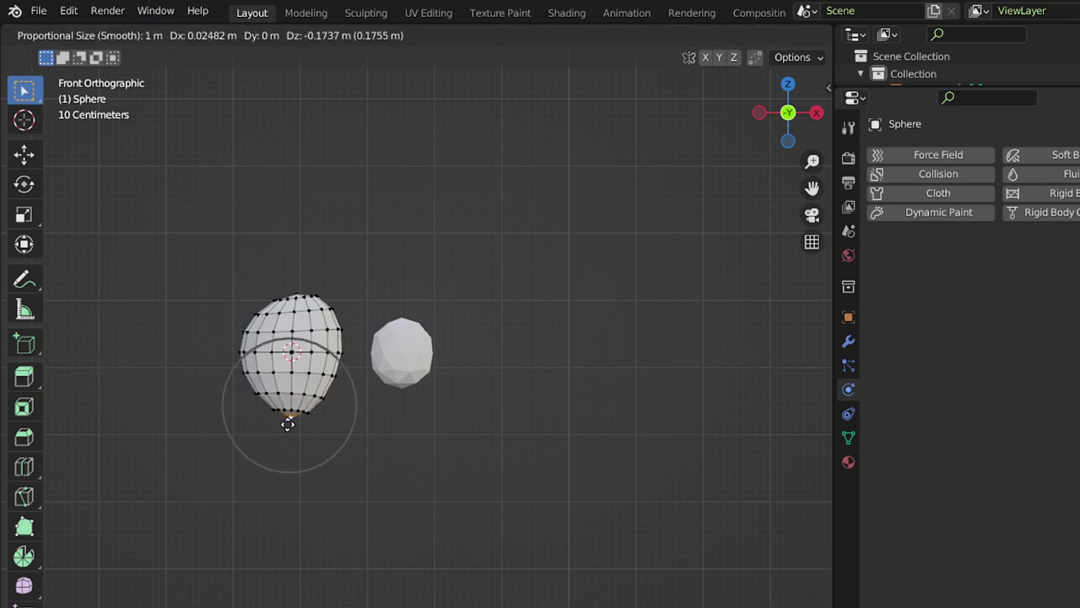
left_click(287, 415)
key("Tab")
middle_click_drag(359, 354, 346, 395)
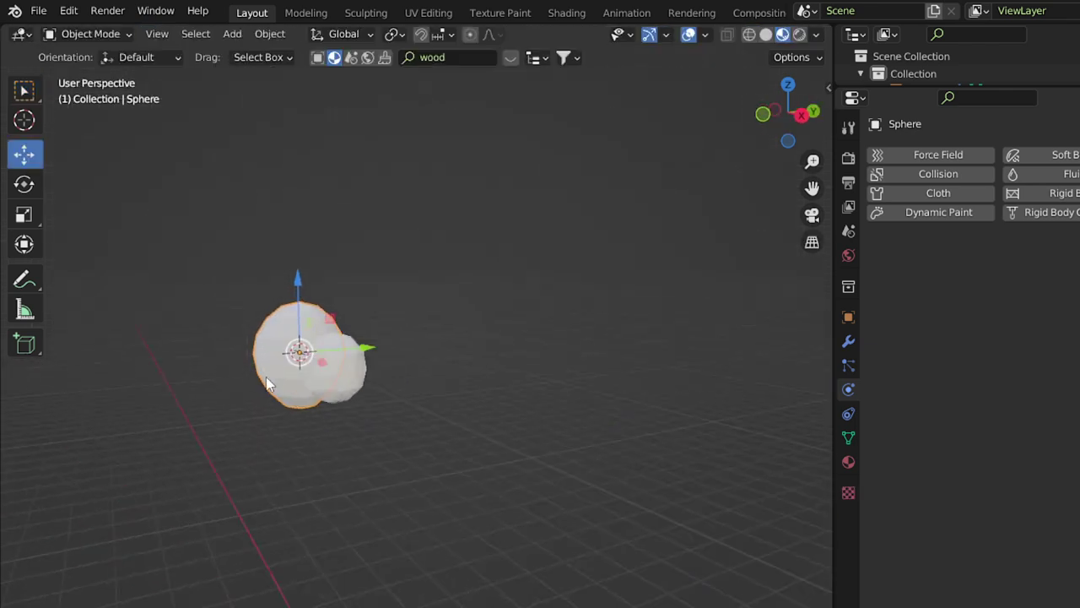
Apply Shade Smooth to the icosphere and the UV sphere.
key("KP_1")
left_click(405, 356)
left_click(313, 348, "shift")
right_click(313, 346)
left_click(274, 304)
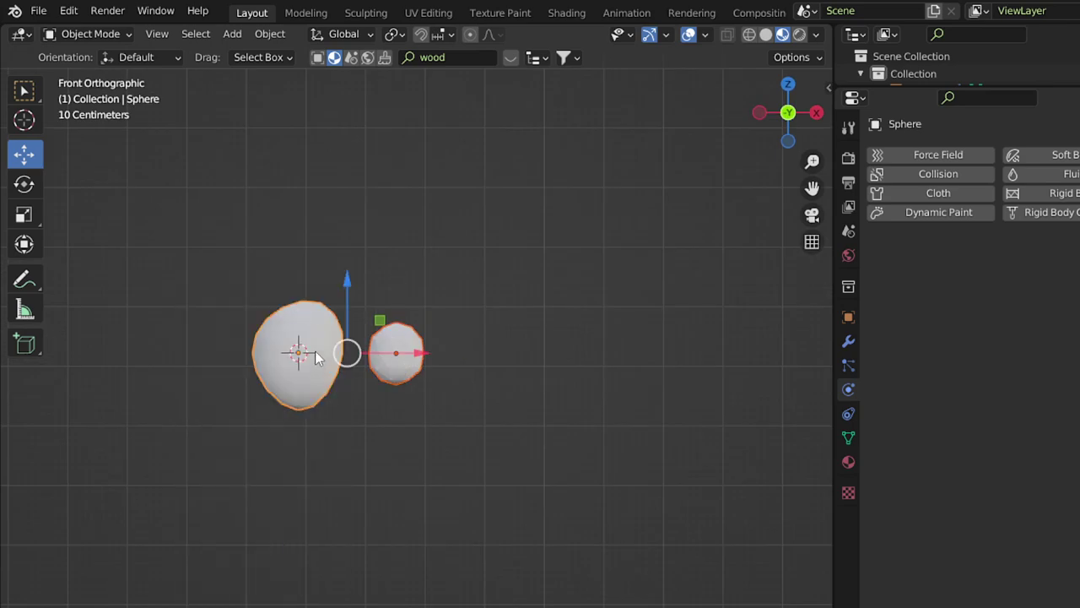
middle_click_drag(314, 354, 368, 358, "shift")
Add a new ico sphere with subdivisions set to 2.
key("shift+a")
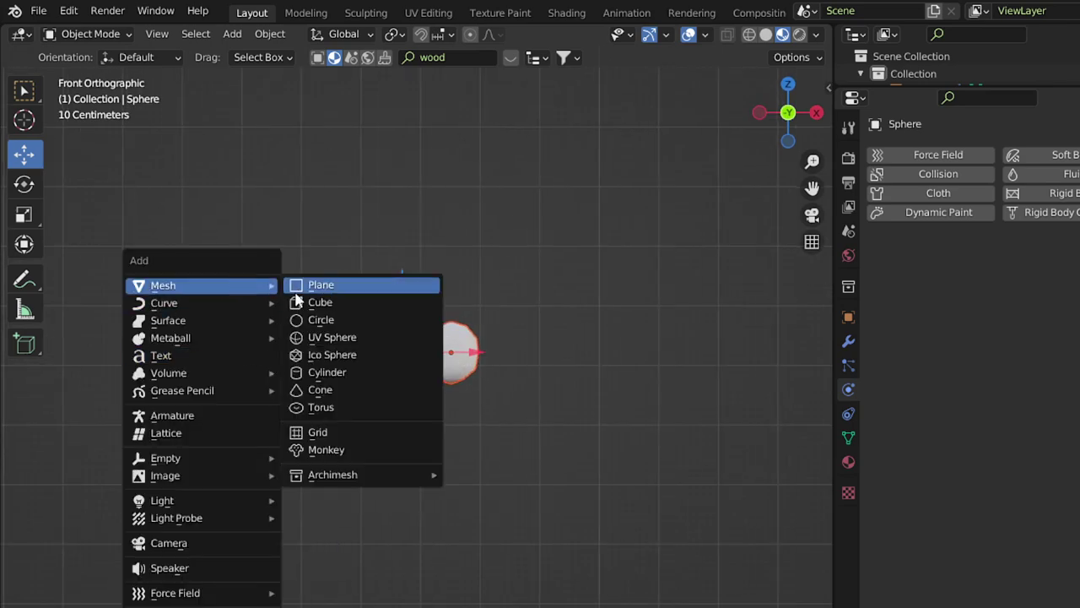
left_click(319, 356)
left_click(142, 602)
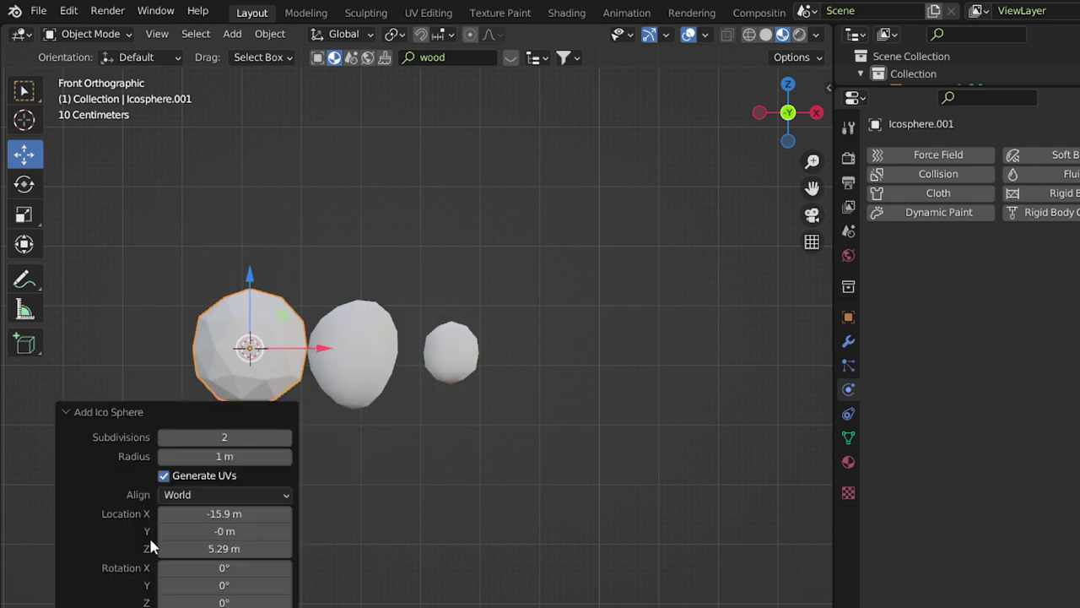
left_click(285, 438)
left_click_drag(285, 438, 285, 443)
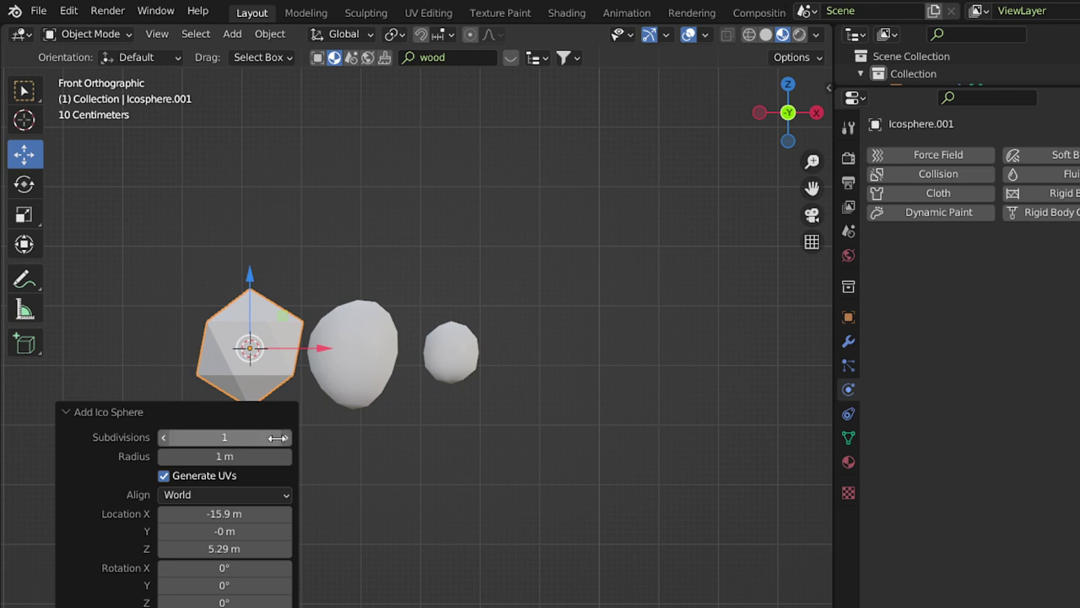
Pull the new ico sphere's top and bottom vertices with proportional editing.
left_click(180, 413)
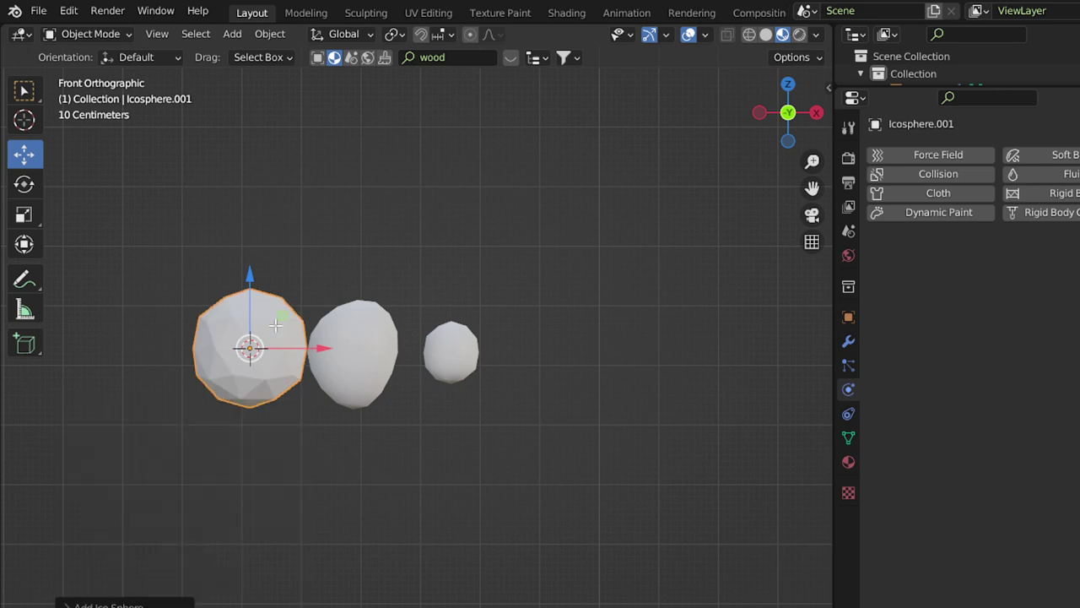
key("Tab")
key("g")
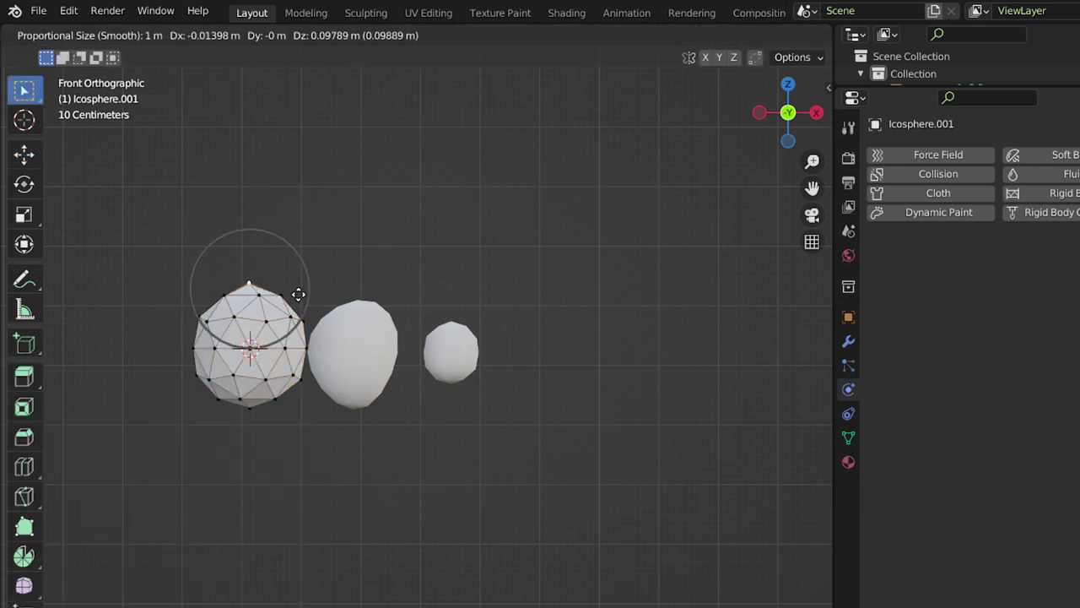
left_click(295, 294)
left_click(270, 411)
key("g")
left_click(284, 414)
key("g")
left_click(288, 366)
Finish the lumpy reshape, move the sphere left, and add the middle sphere to the selection.
key("g")
left_click(204, 371)
key("Tab")
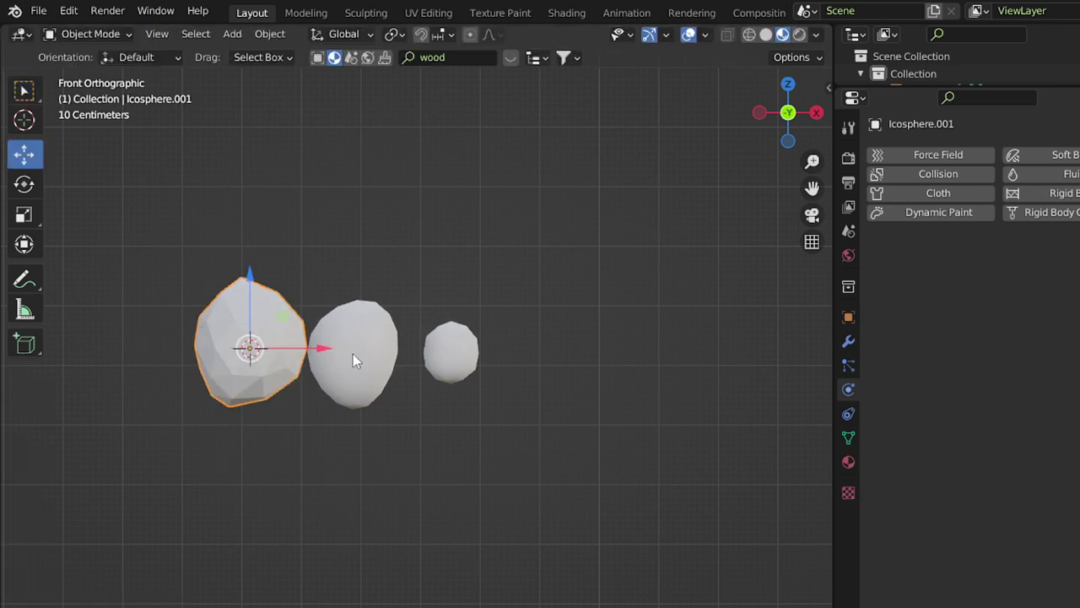
key("g")
left_click(330, 354)
left_click(365, 349, "shift")
Select the third sphere too and move all three into a new 'Snow_Col' collection.
left_click(449, 343, "shift")
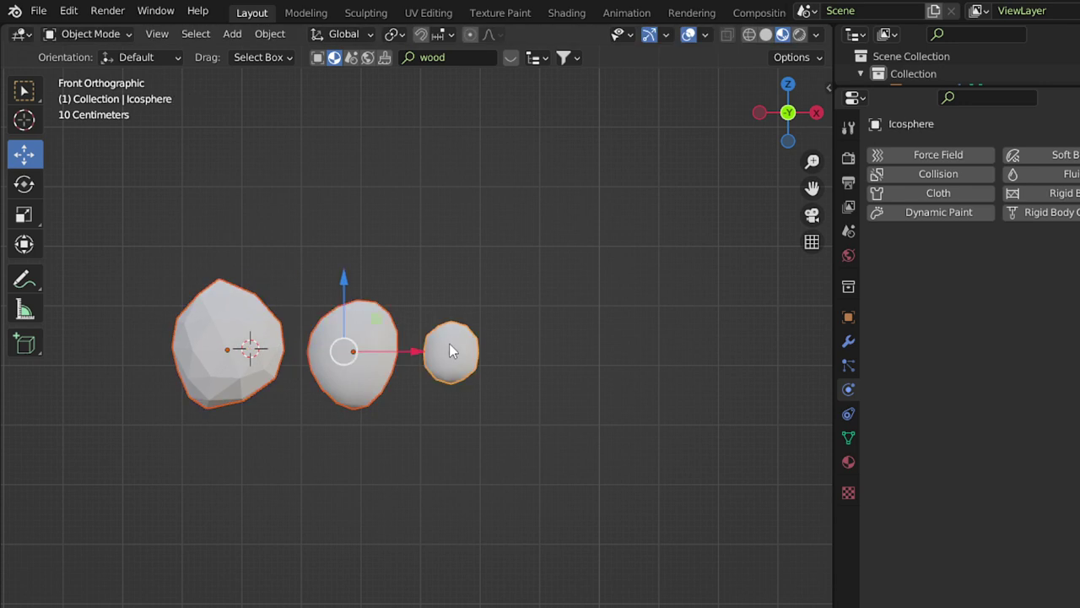
key("n")
key("n")
key("m")
left_click(482, 332)
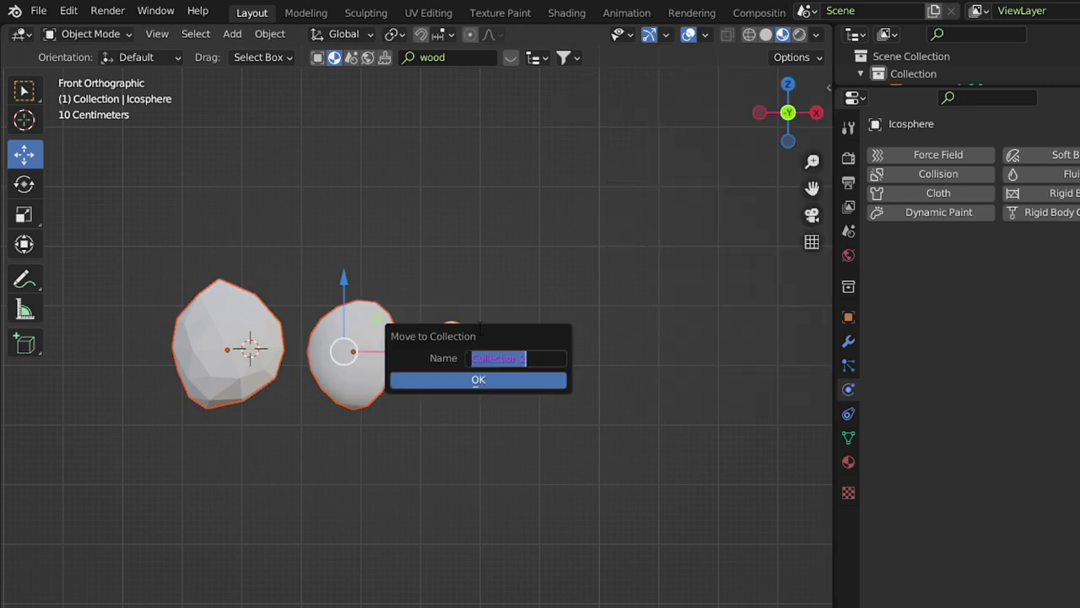
key("BackSpace")
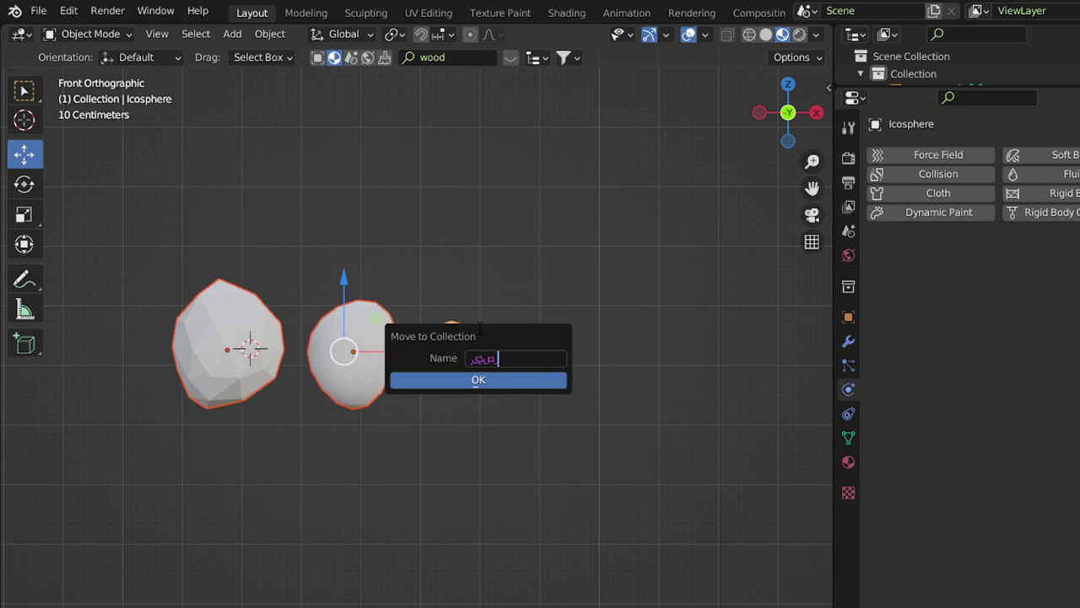
key("BackSpace")
key("Return")
left_click(482, 382)
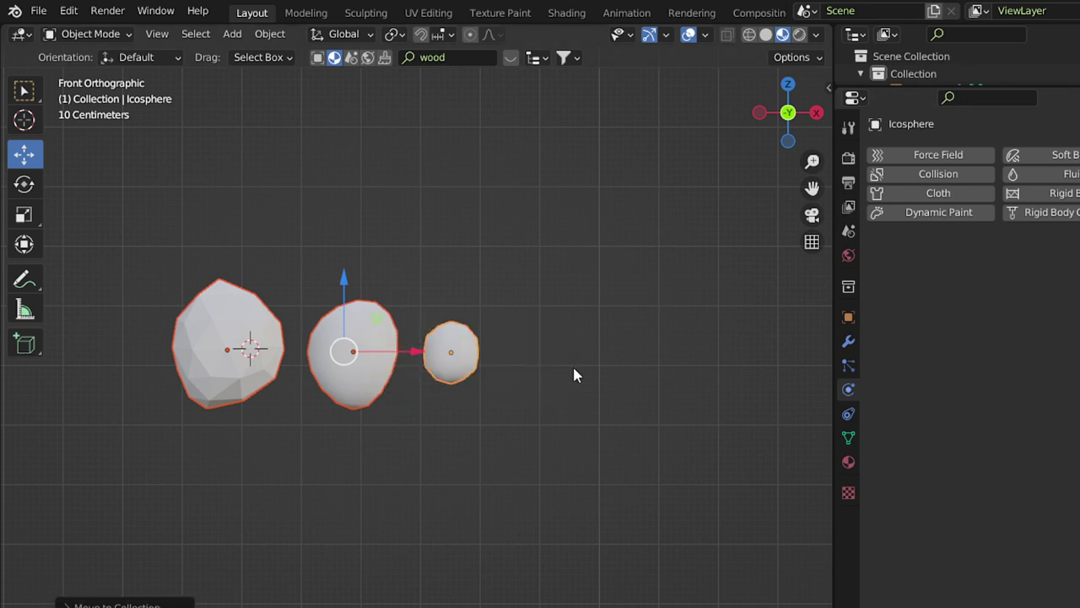
middle_click_drag(573, 375, 419, 352, "shift")
Select the plane above the post, switch to wireframe, and shrink it slightly from top view.
scroll(616, 453, "down", 4)
mouse_move(615, 453)
middle_mouse_down("shift")
mouse_move(520, 400)
mouse_move(616, 422)
middle_mouse_up("shift")
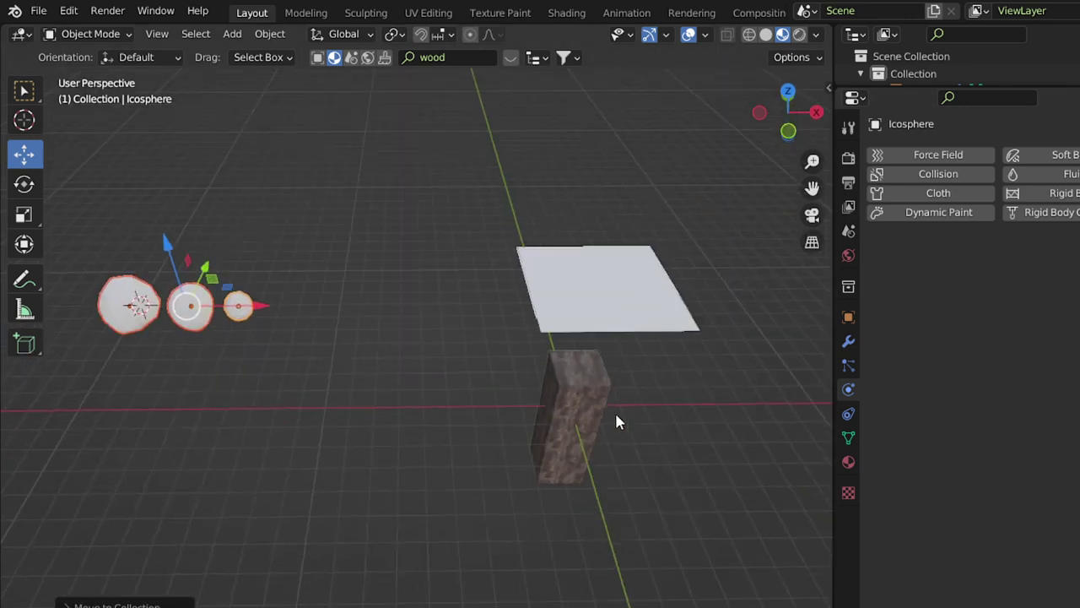
left_click(627, 349)
key("KP_1")
key("KP_7")
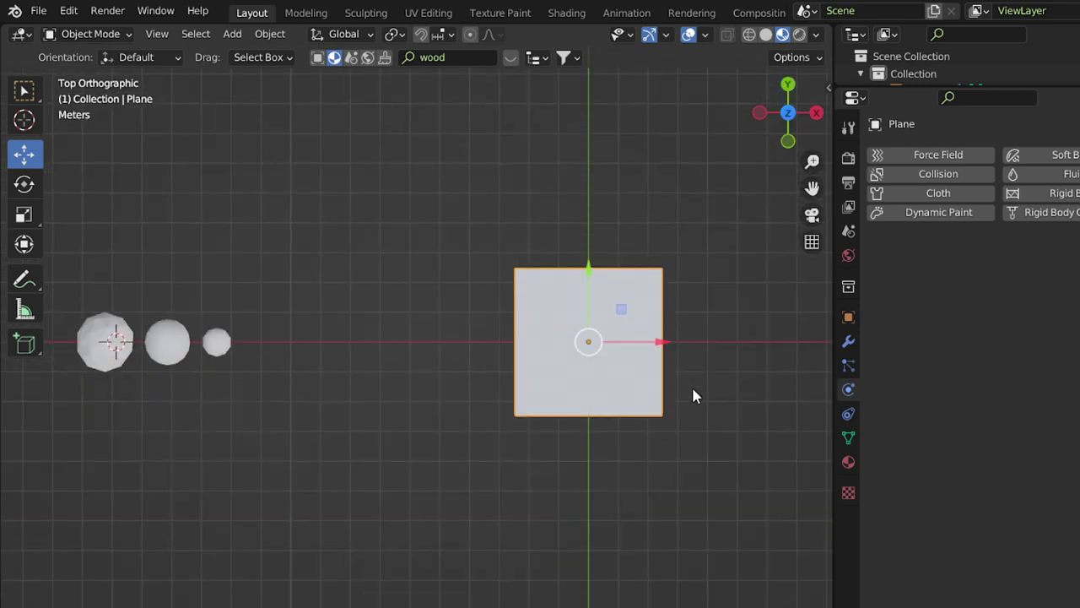
key("z")
left_click(400, 357)
key("s")
left_click(711, 429)
Resize the plane again from the front view and apply its scale.
key("KP_1")
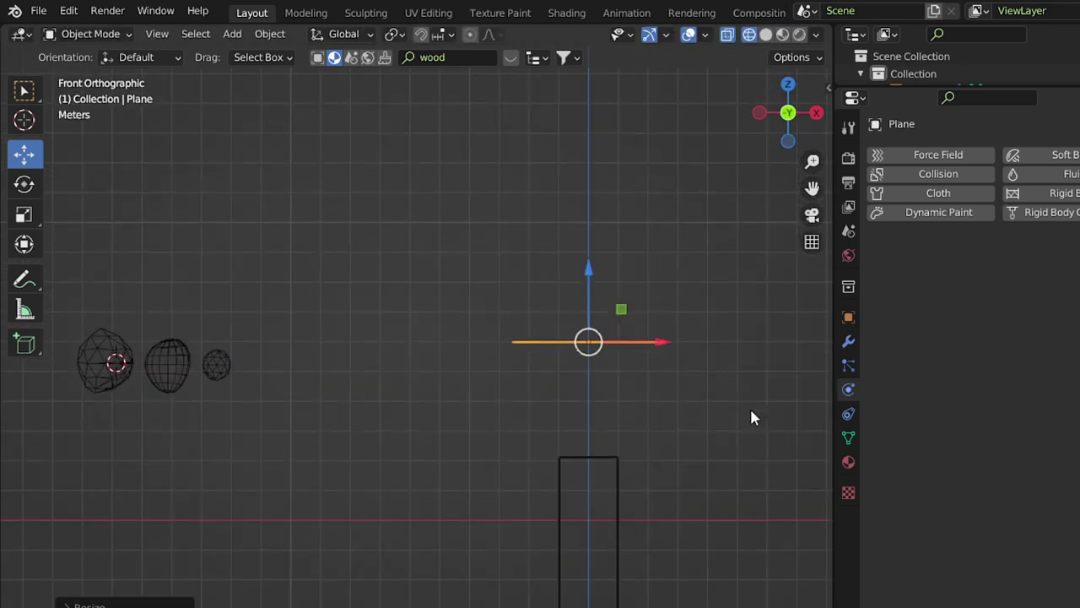
middle_click_drag(725, 356, 671, 309, "shift")
scroll(671, 310, "down", 1)
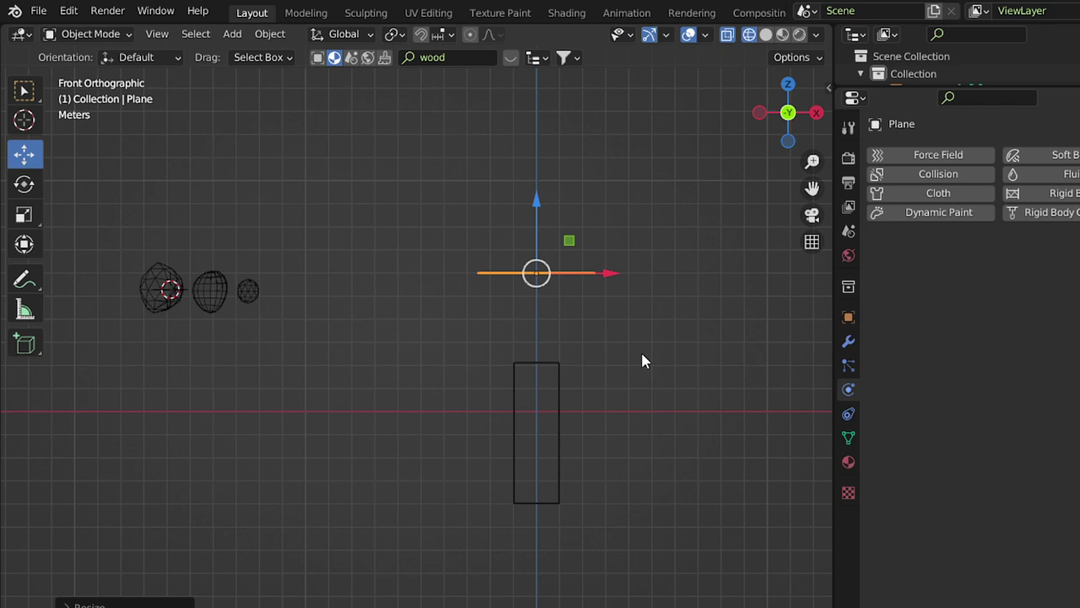
key("g")
key("s")
left_click(650, 356)
key("ctrl+a")
left_click(663, 361)
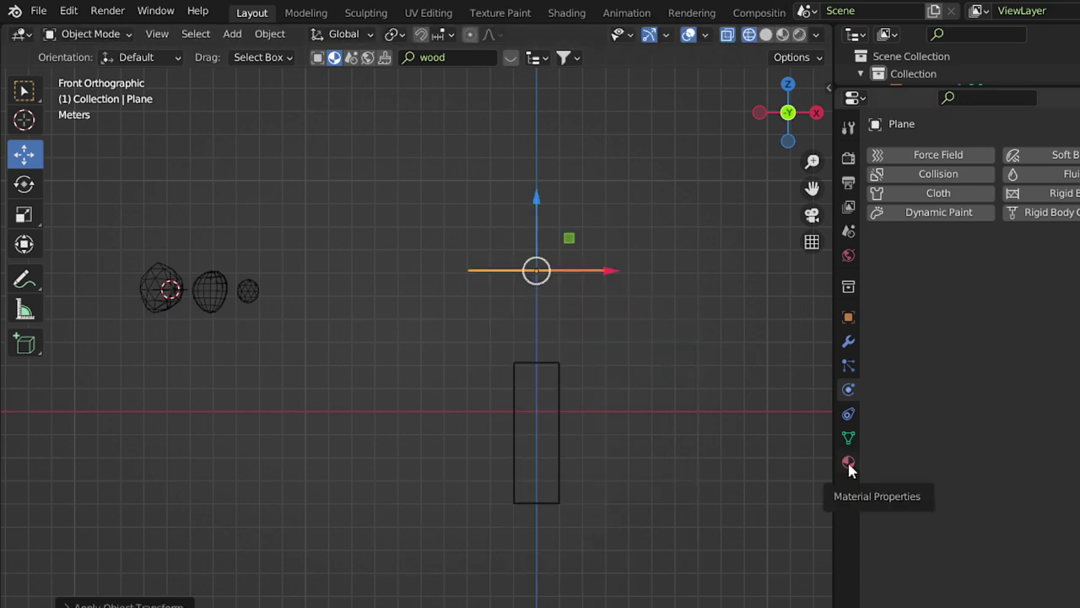
left_click(253, 293)
Search the BlenderKit material library for 'snow'.
left_click(450, 57)
type("sm")
key("Escape")
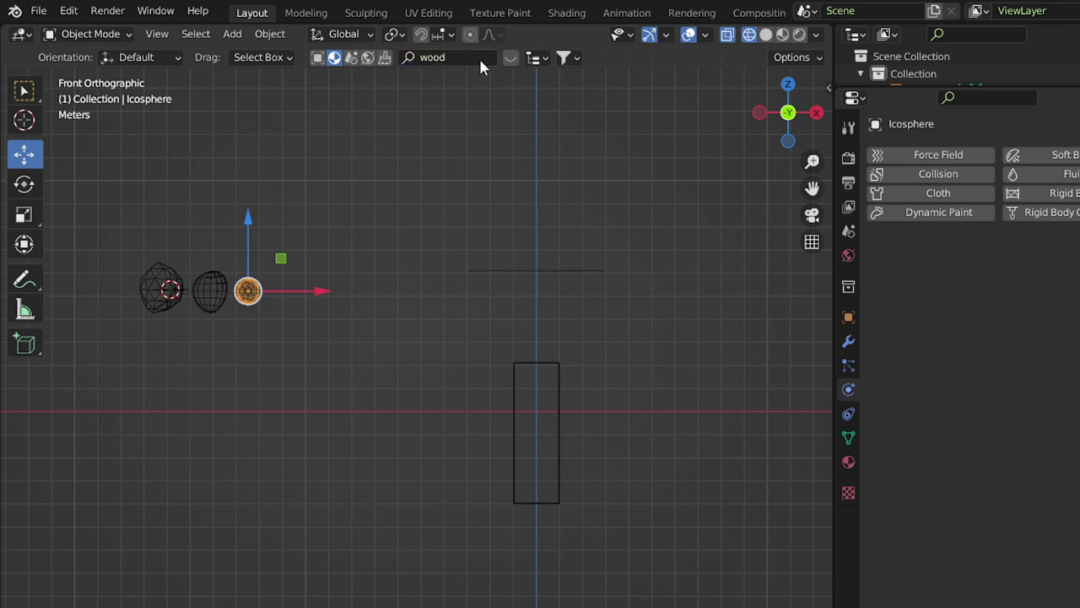
left_click(510, 59)
left_click(470, 60)
type("snow")
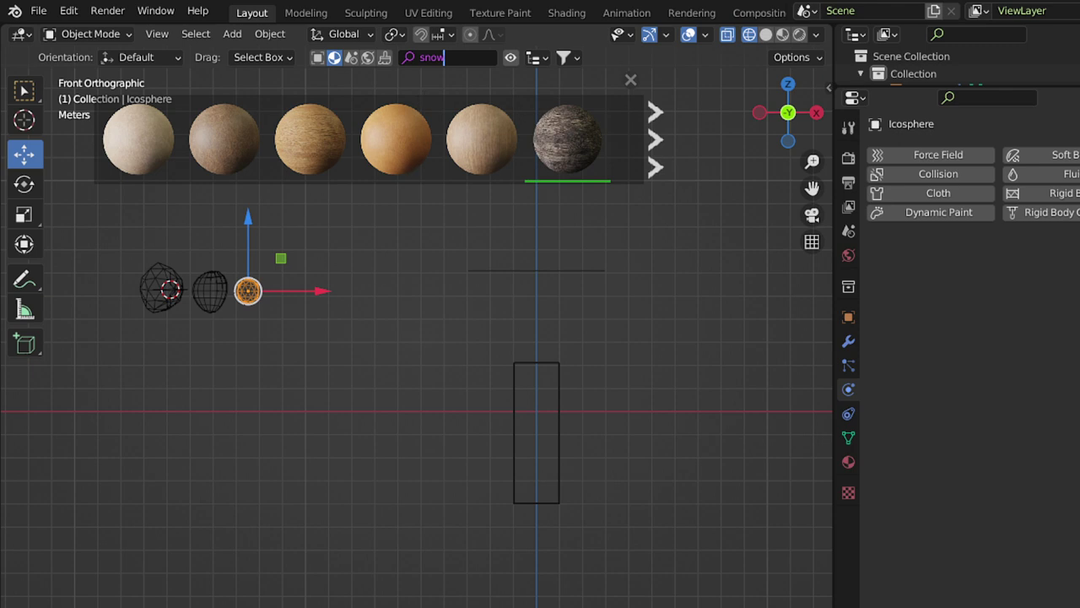
key("Return")
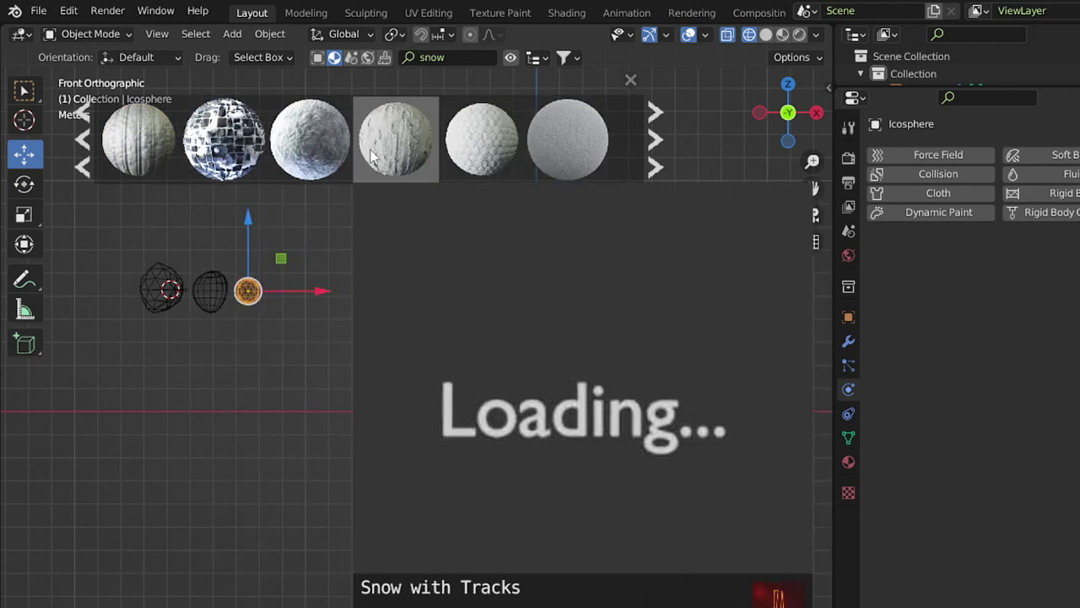
Drag snow materials onto the spheres, applying Stylized Snow 02 to the wireframe icosphere.
mouse_move(329, 137)
left_mouse_down()
mouse_move(258, 312)
mouse_move(202, 268)
left_mouse_up()
left_click_drag(335, 168, 202, 264)
left_click_drag(310, 139, 247, 293)
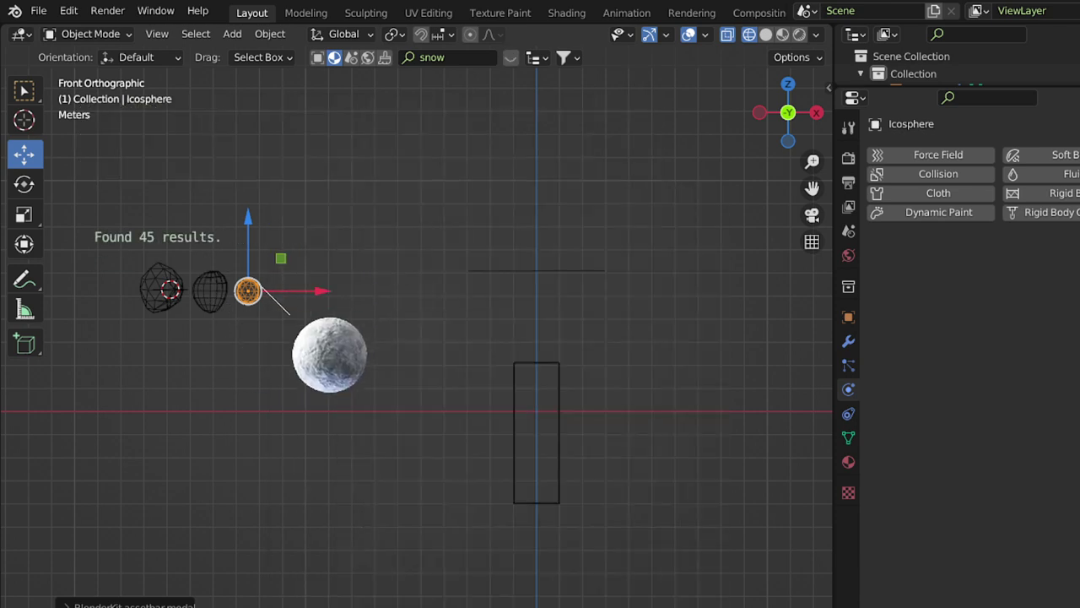
left_click(848, 462)
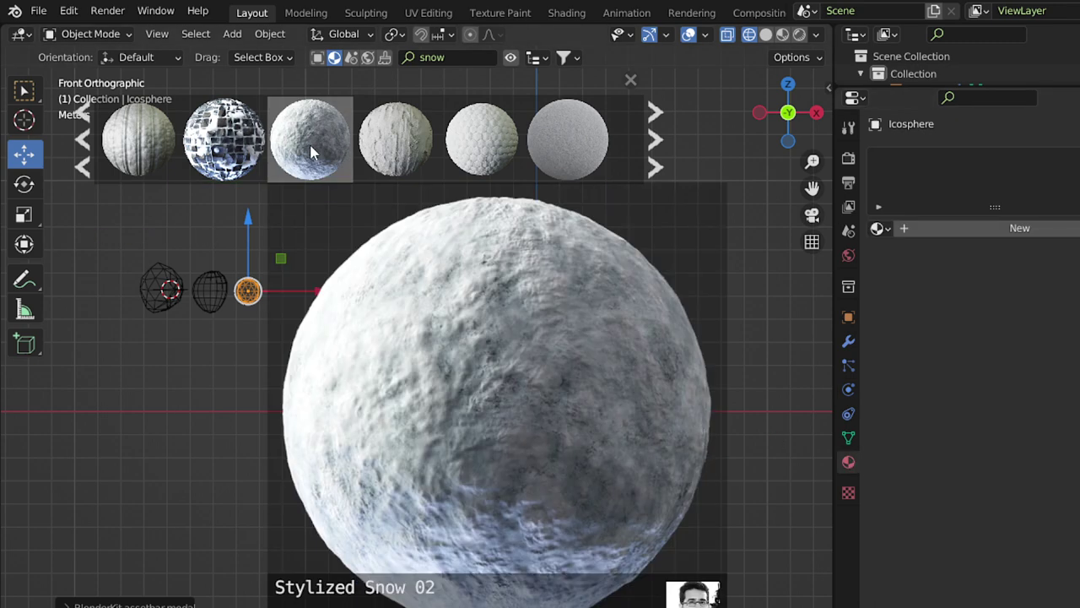
left_click_drag(310, 152, 163, 291)
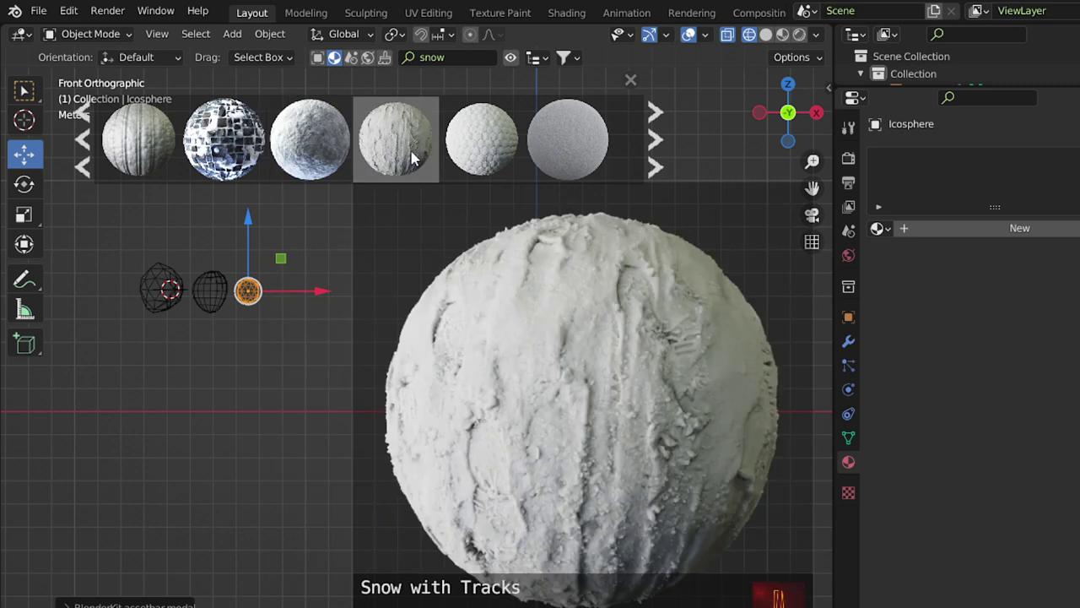
left_click_drag(416, 156, 248, 289)
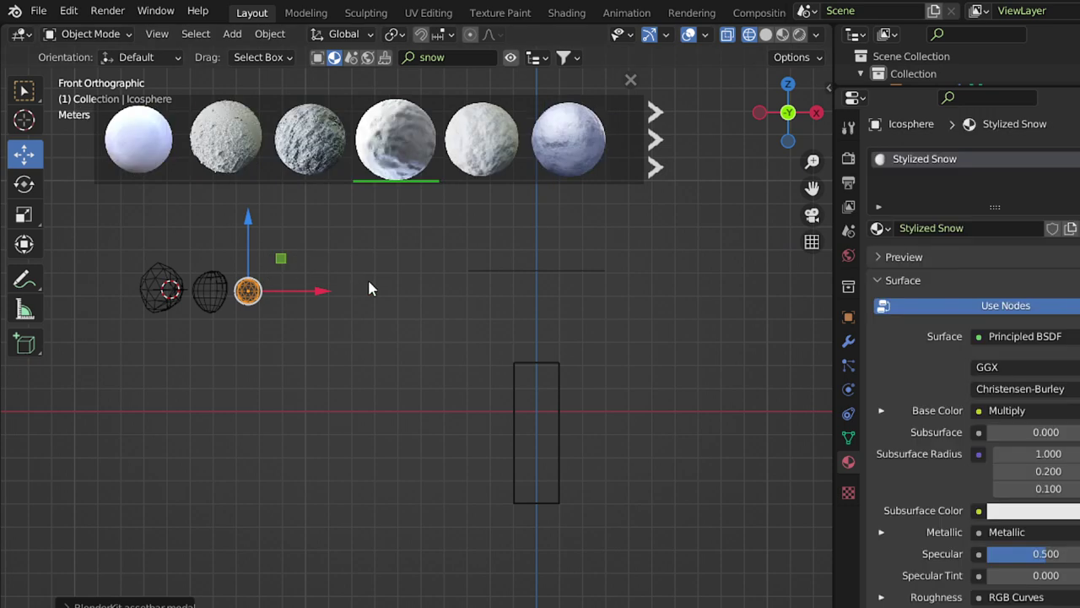
Assign the existing Stylized Snow material to the Sphere and the leftmost icosphere.
left_click(204, 295)
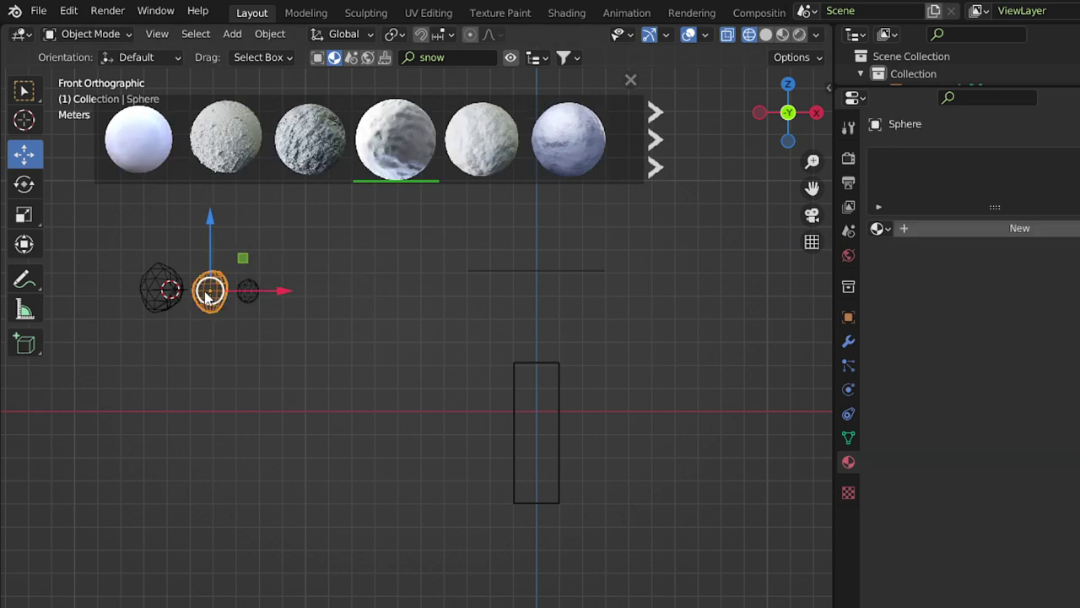
left_click(877, 229)
left_click(929, 270)
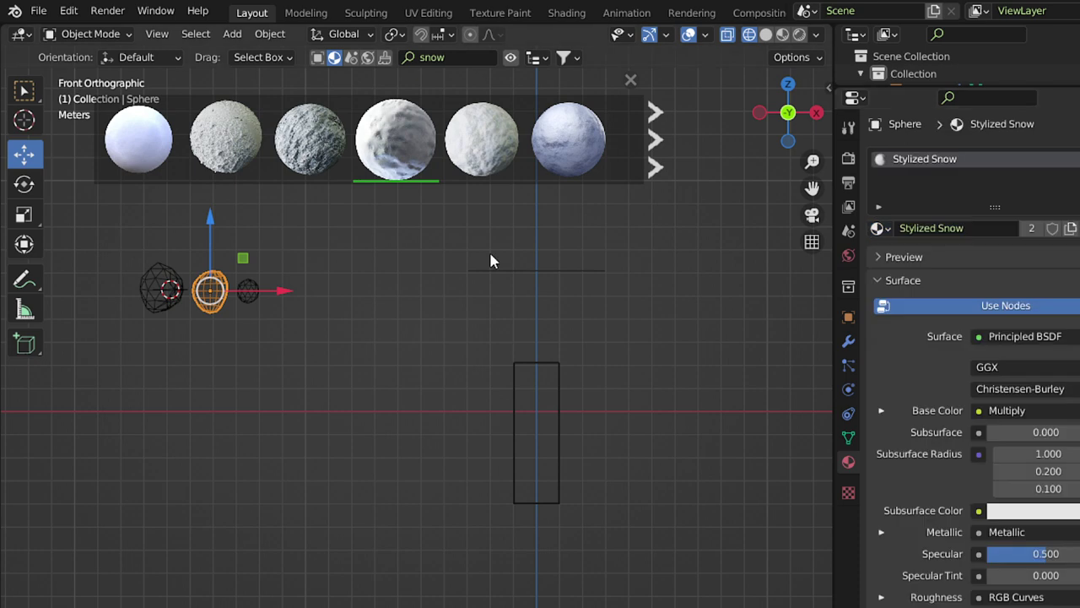
left_click(162, 289)
left_click(879, 228)
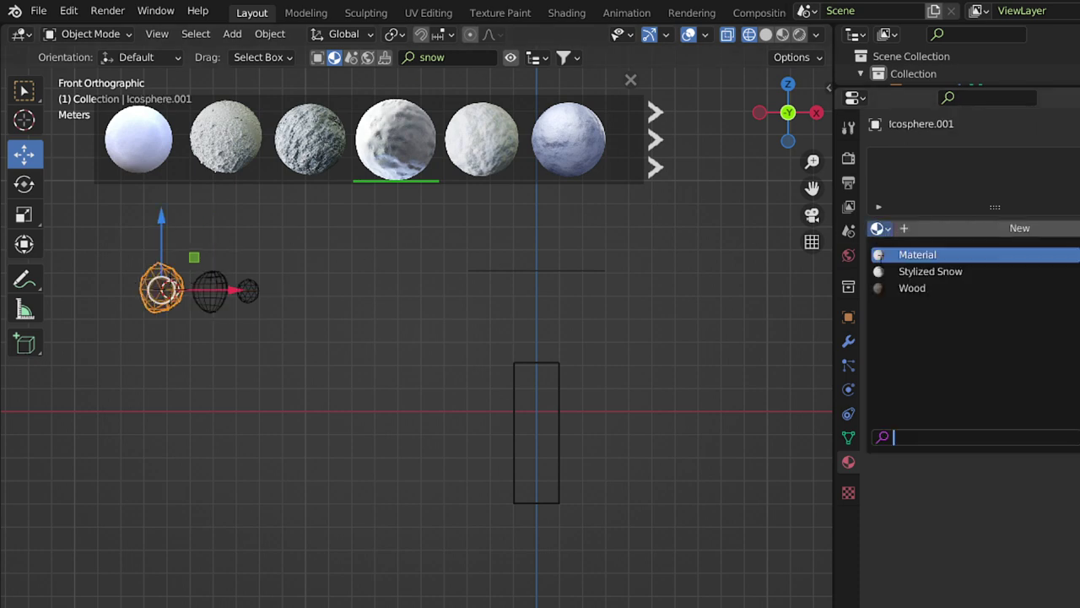
left_click(912, 270)
scroll(346, 272, "up", 2)
middle_click_drag(346, 272, 428, 312, "shift")
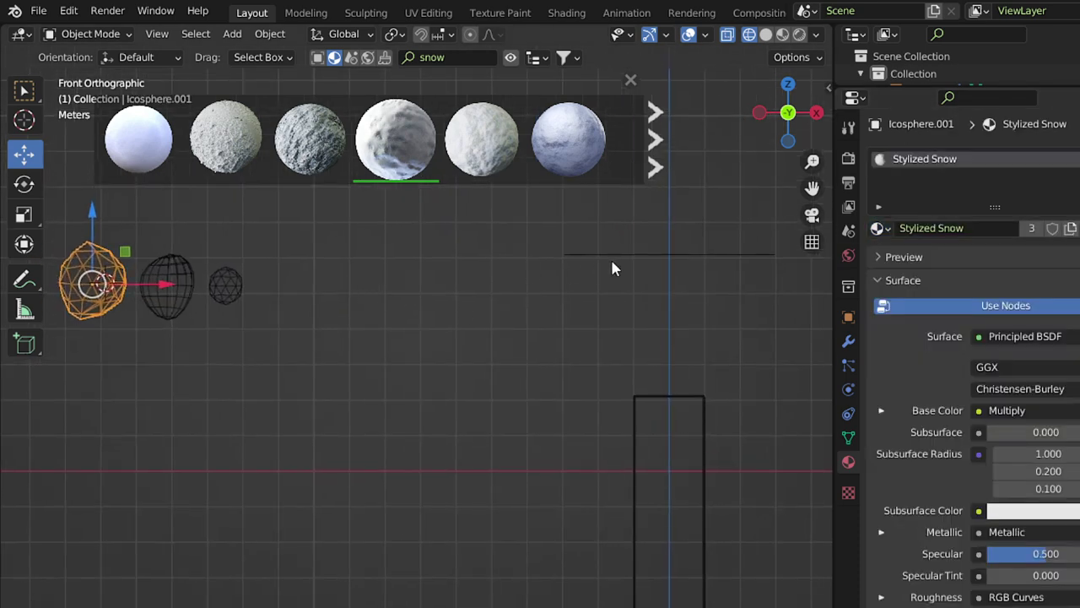
left_click(612, 266)
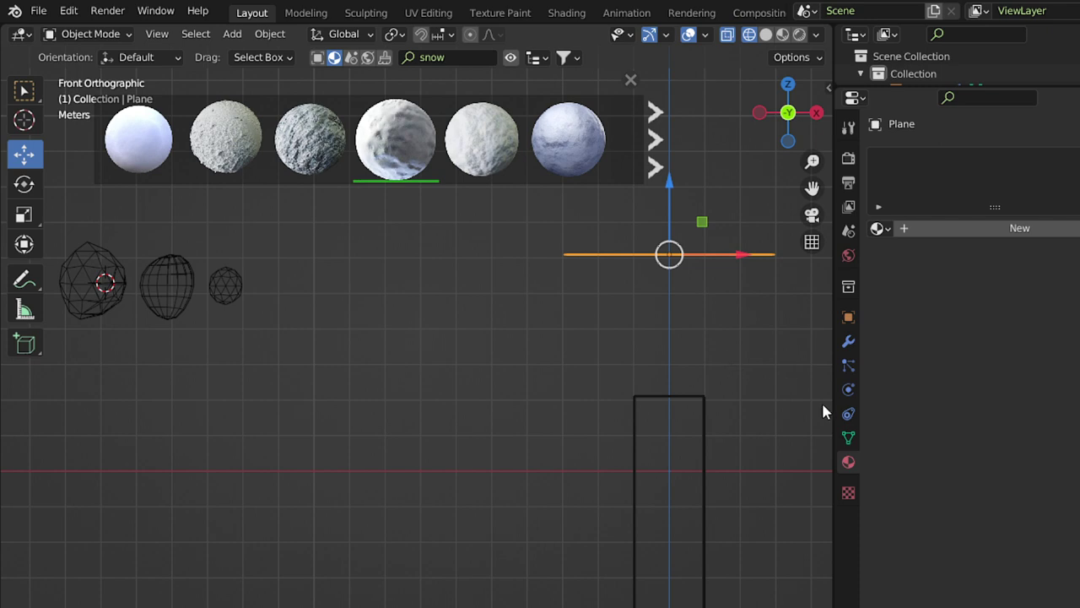
Add a particle system to the Plane with 500 particles and seed 1.
left_click(848, 365)
left_click(1077, 153)
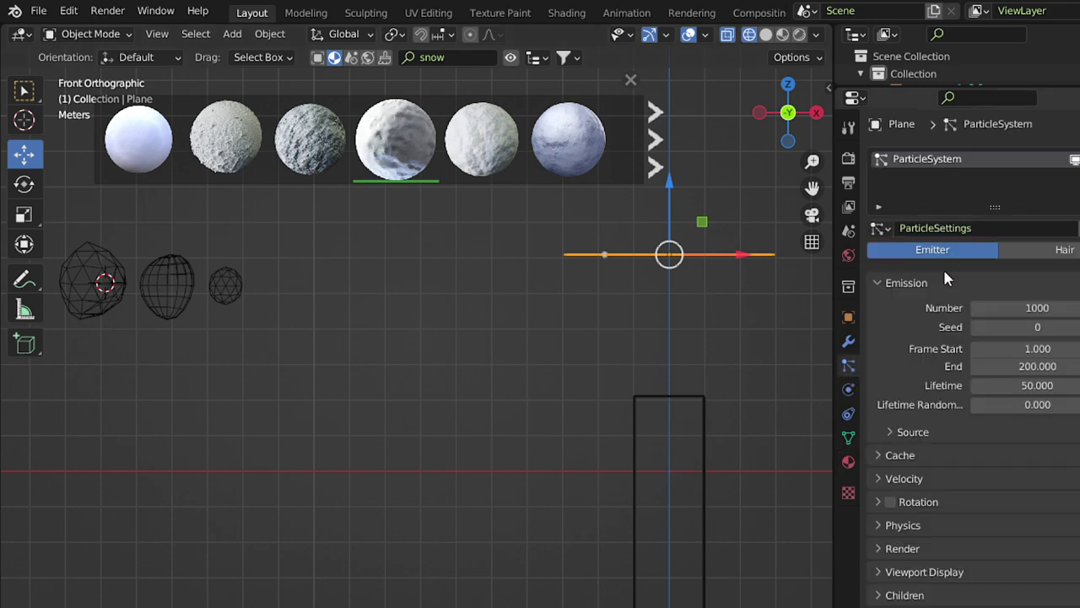
left_click(1038, 308)
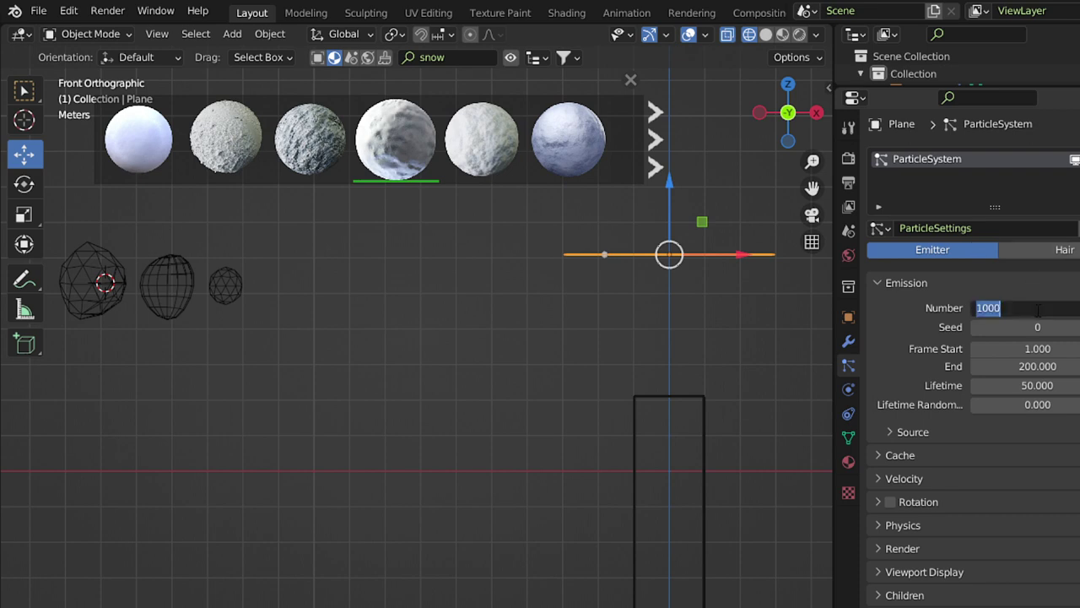
type("500")
key("Return")
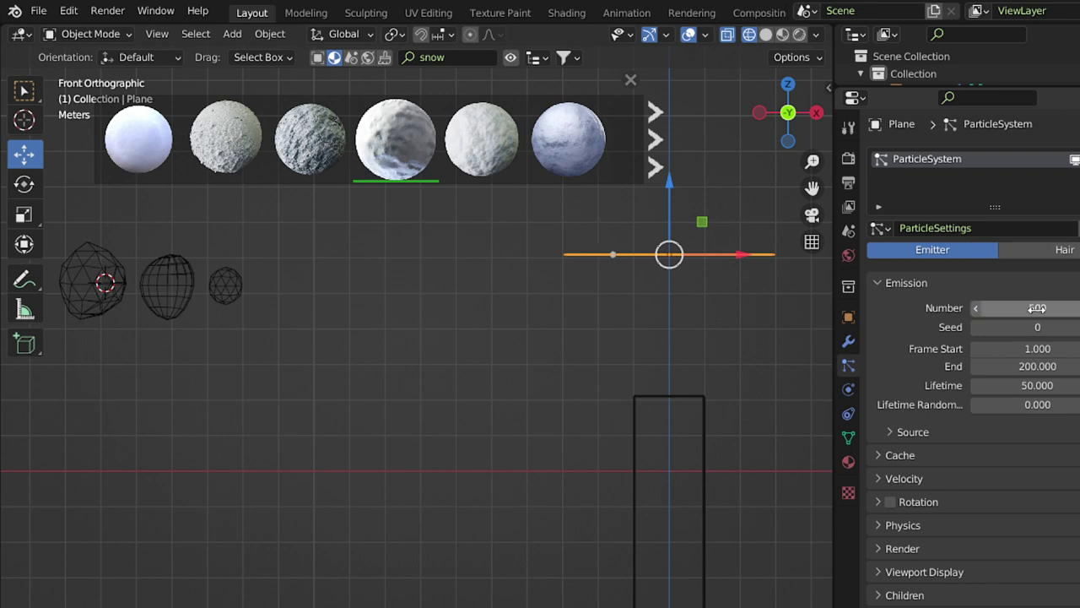
left_click(1077, 327)
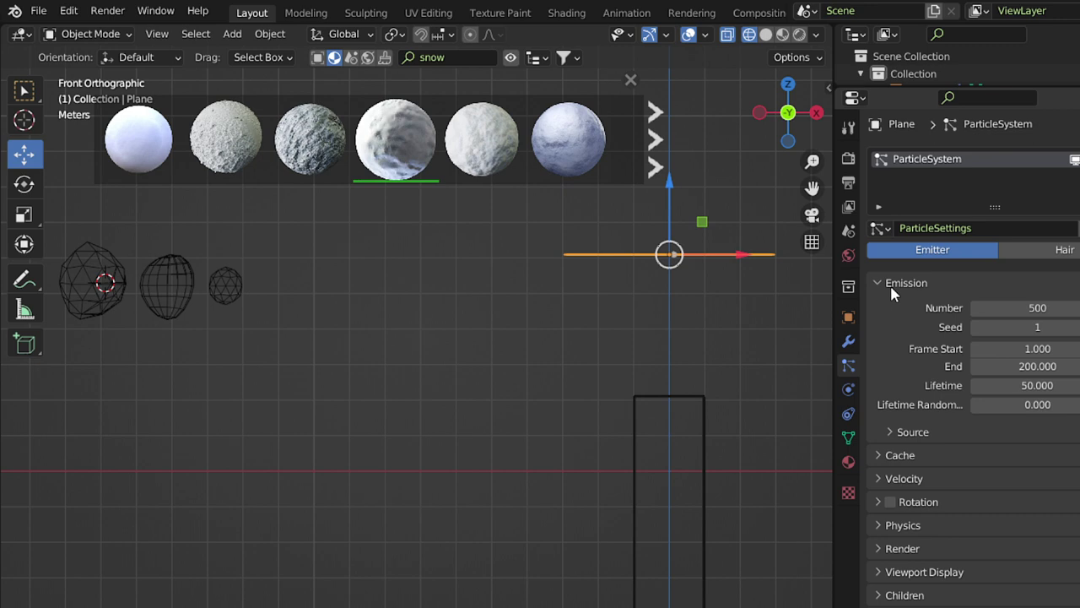
left_click(913, 432)
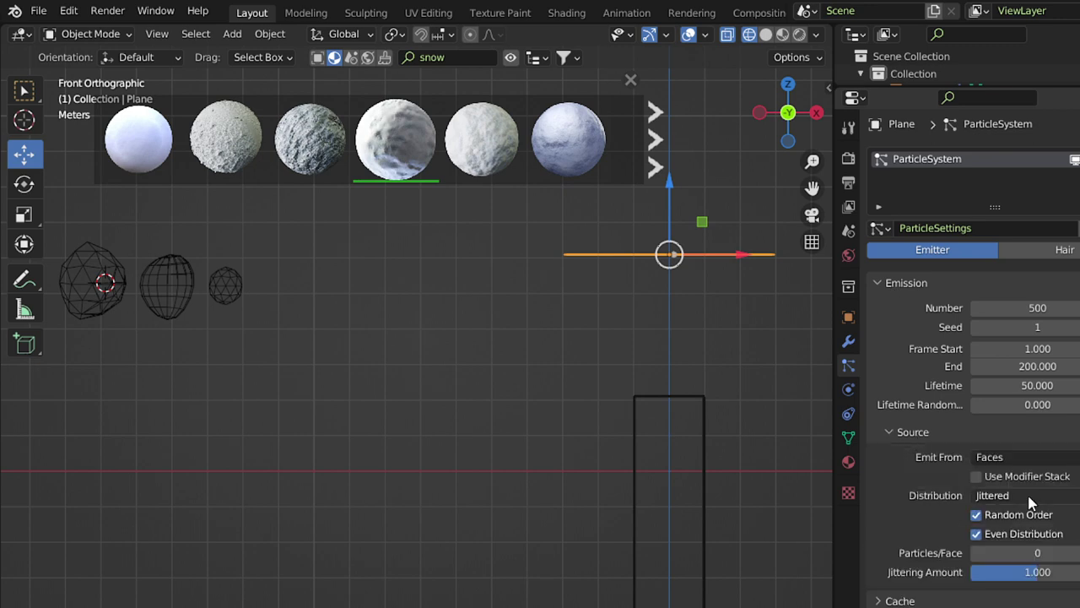
left_click(1007, 462)
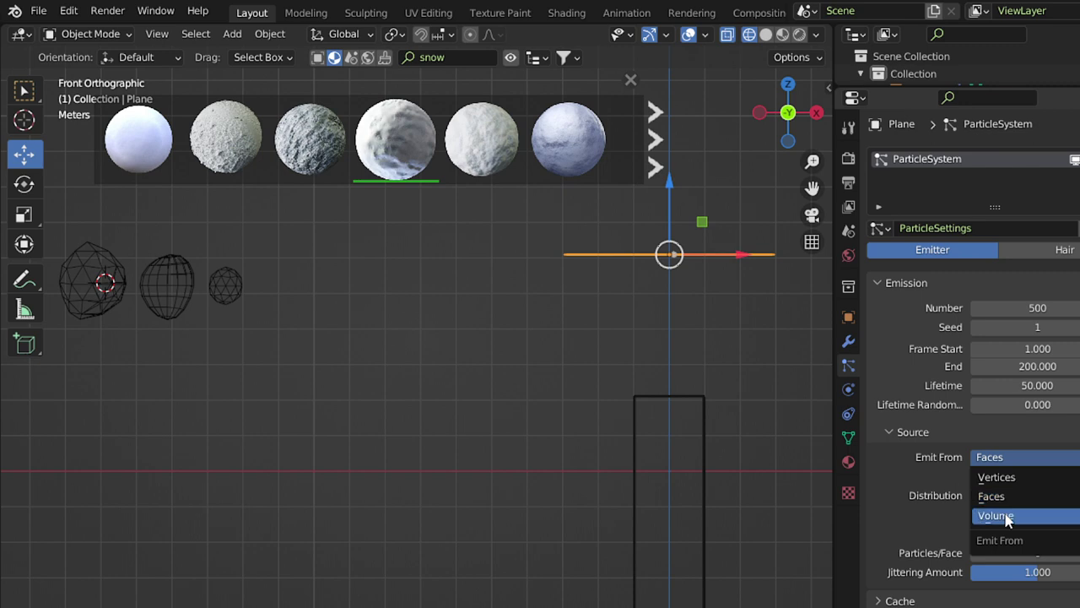
Subdivide the plane's mesh in Edit Mode with 2 cuts, then return to Object Mode.
key("Tab")
mouse_move(682, 308)
middle_mouse_down()
mouse_move(675, 258)
mouse_move(573, 283)
middle_mouse_up()
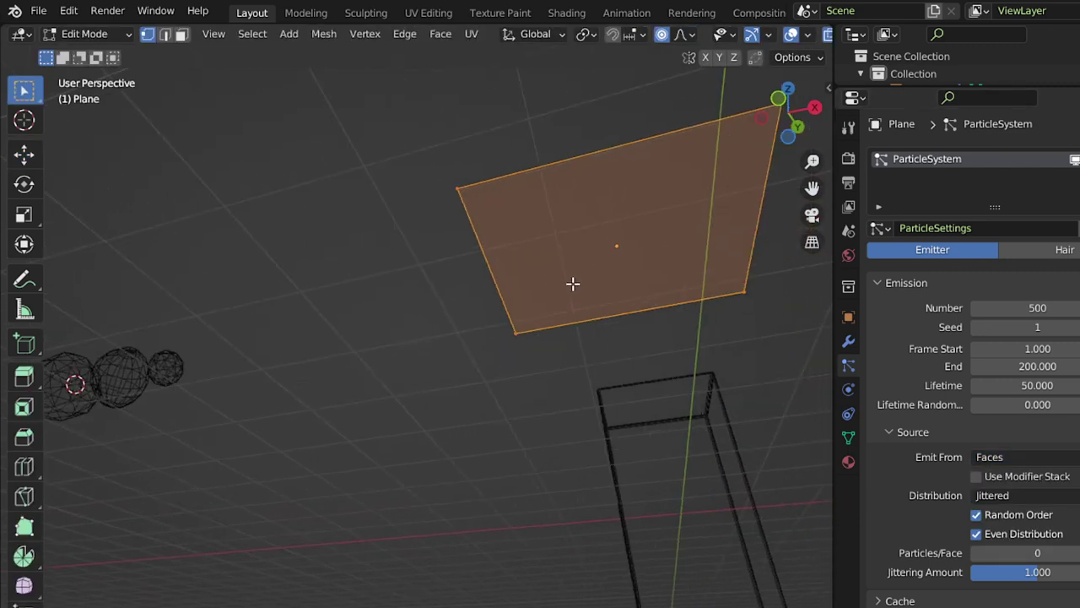
right_click(573, 283)
left_click(554, 244)
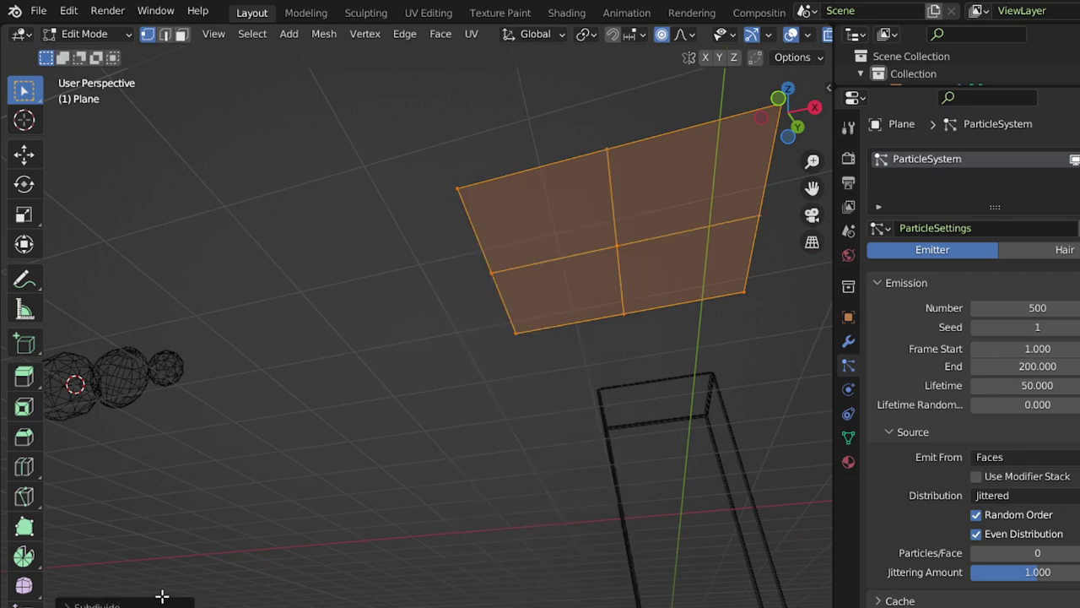
left_click(162, 596)
left_click(292, 486)
key("Tab")
mouse_move(435, 370)
middle_mouse_down()
mouse_move(704, 346)
mouse_move(711, 385)
mouse_move(718, 376)
middle_mouse_up()
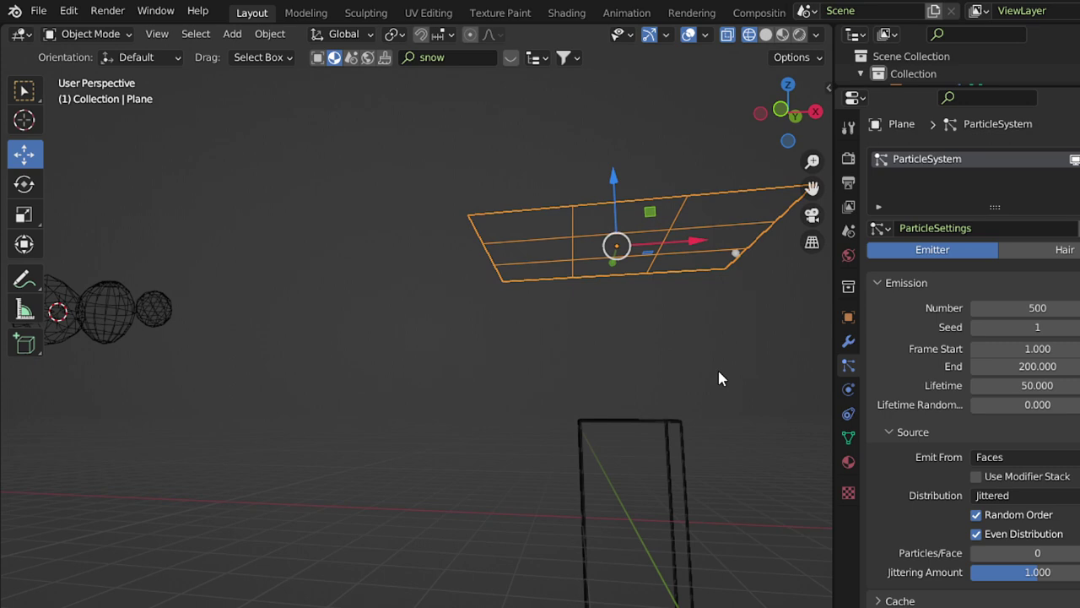
key("KP_1")
left_click(902, 285)
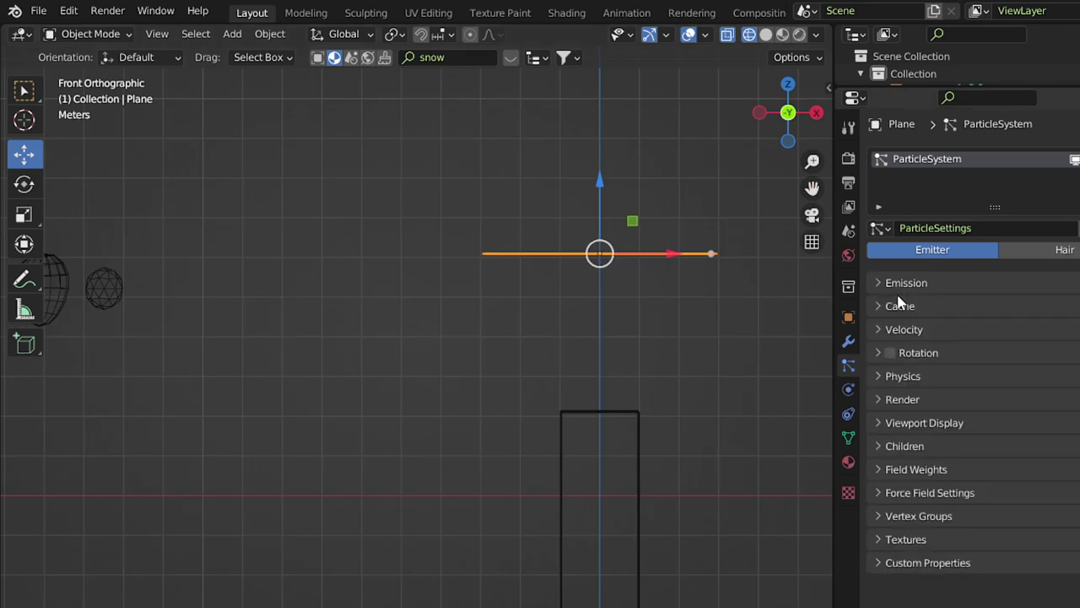
Enable particle rotation on the Velocity / Hair axis with phase 0.902 and randomness 0.043.
left_click(911, 355)
left_click(1009, 379)
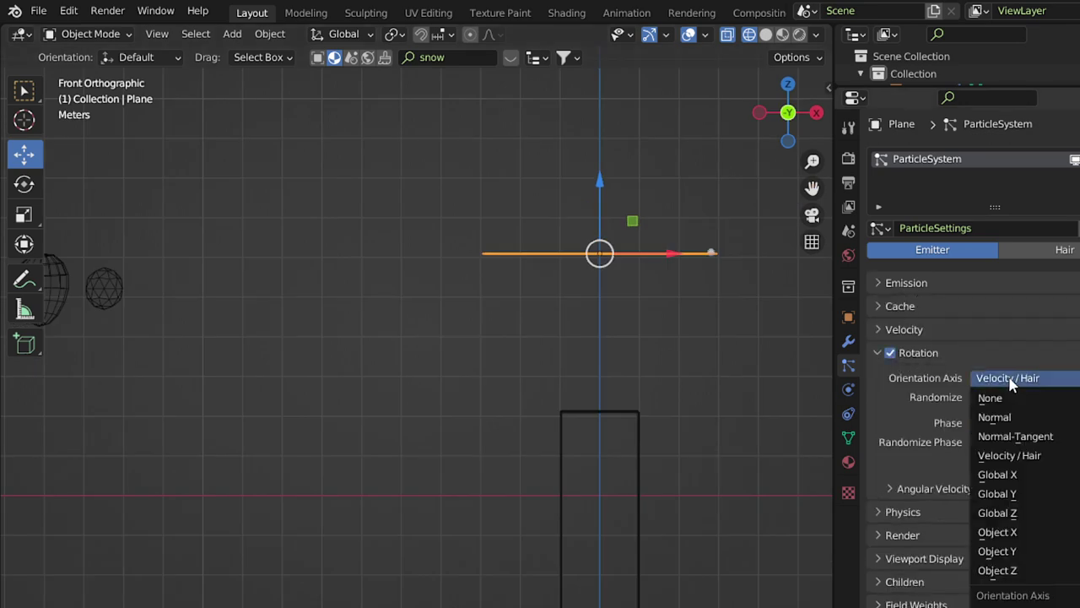
left_click(1011, 380)
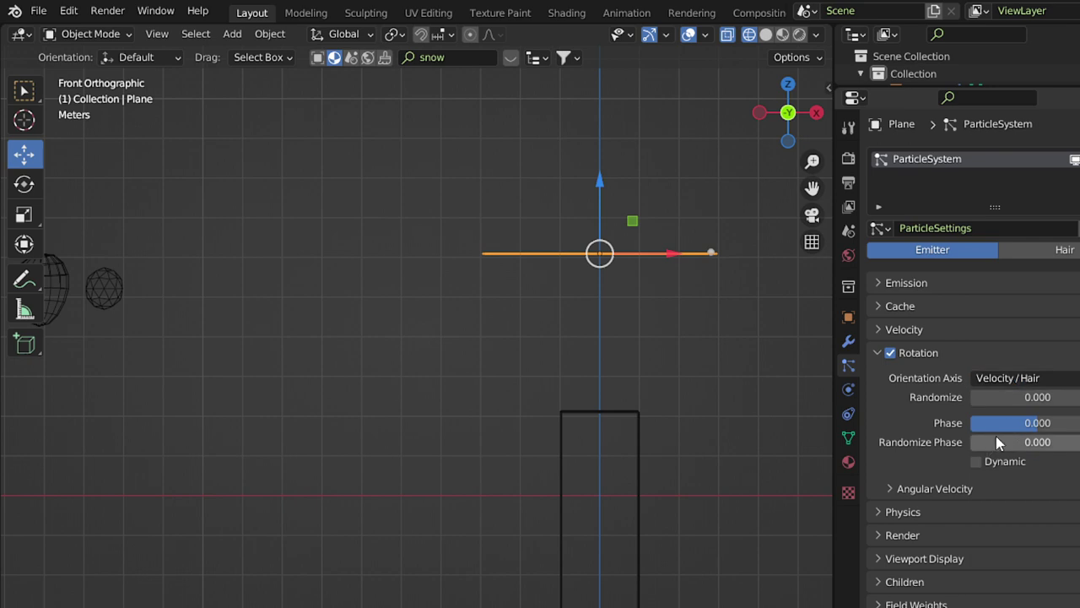
left_click_drag(996, 441, 1067, 442)
left_click_drag(1004, 397, 1009, 396)
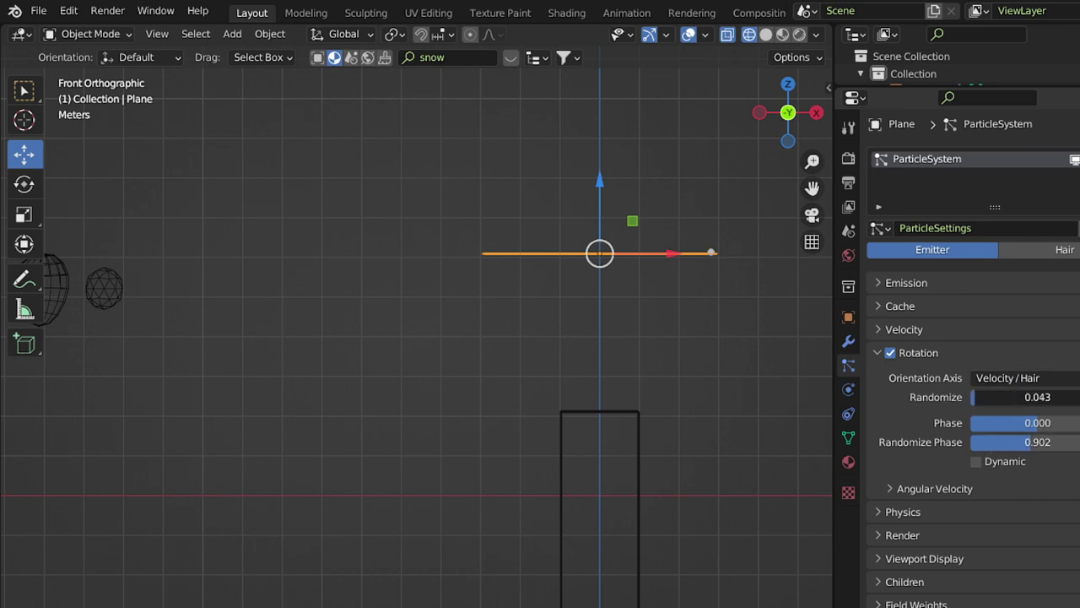
left_click(921, 493)
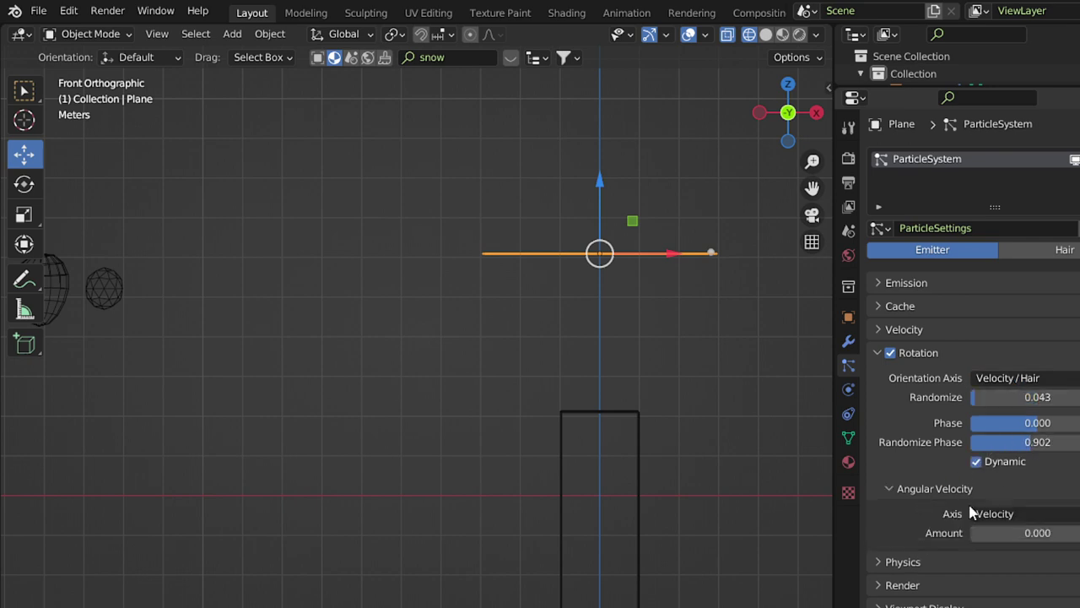
left_click(1024, 517)
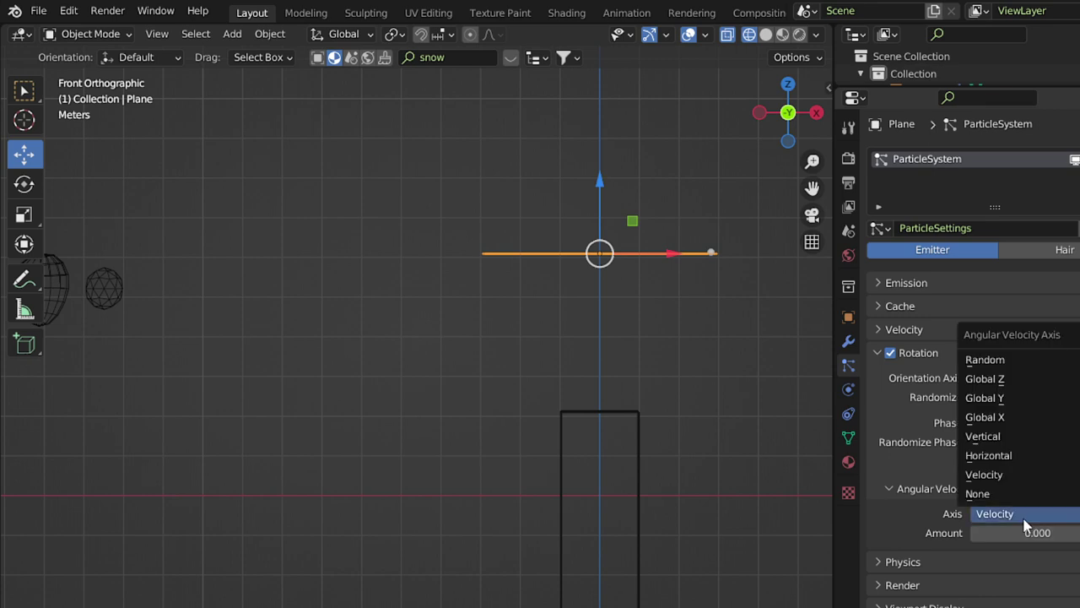
left_click(1026, 524)
left_click(916, 355)
Give the particles Newtonian physics with Brownian motion and a mass of 0.5.
left_click(916, 378)
left_click(1013, 403)
left_click(1020, 439)
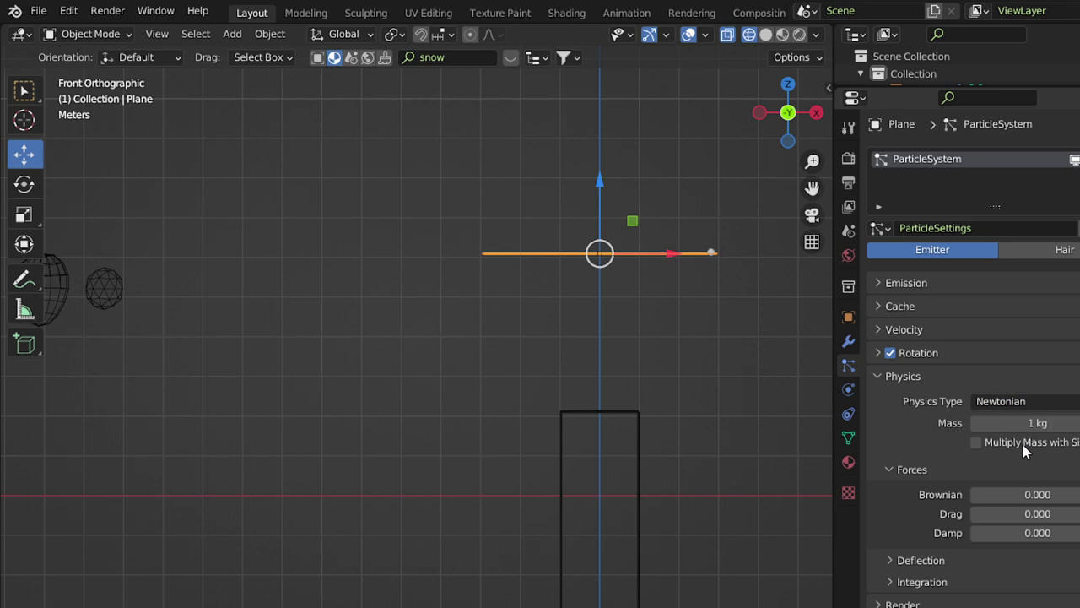
mouse_move(1044, 487)
left_mouse_down()
mouse_move(1065, 487)
mouse_move(1050, 513)
mouse_move(1063, 513)
mouse_move(1055, 533)
mouse_move(1065, 532)
left_mouse_up()
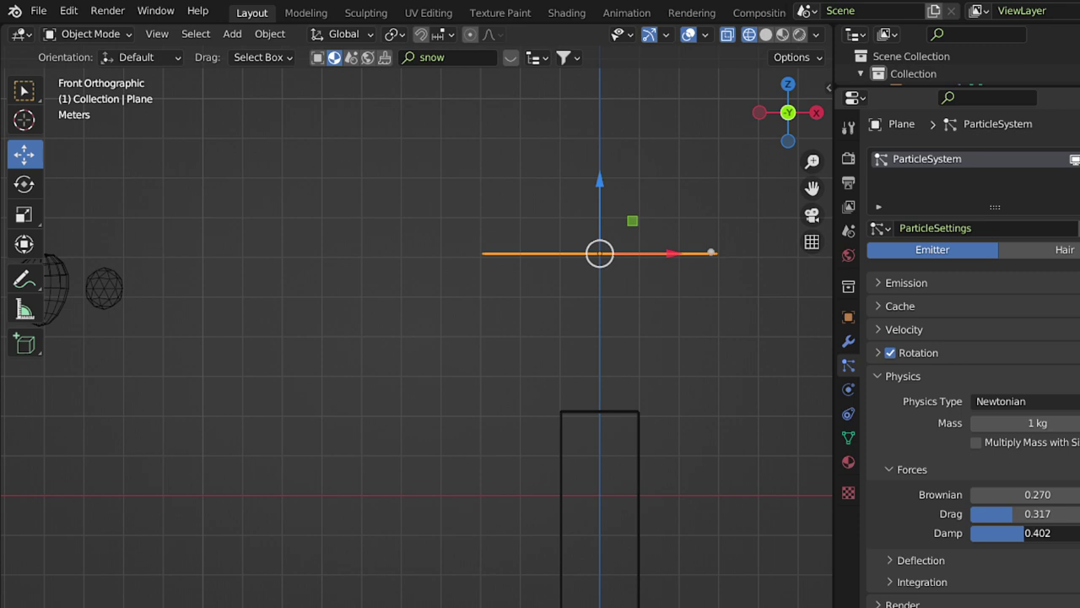
left_click(1038, 423)
key("Return")
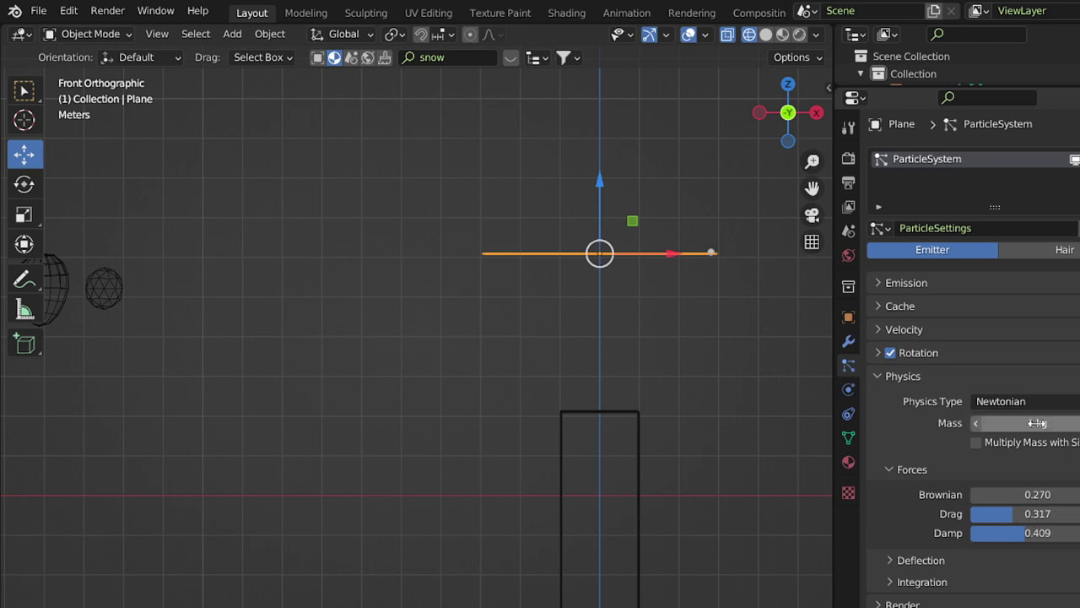
left_click_drag(997, 425, 1022, 423)
left_click(1022, 423)
key("BackSpace")
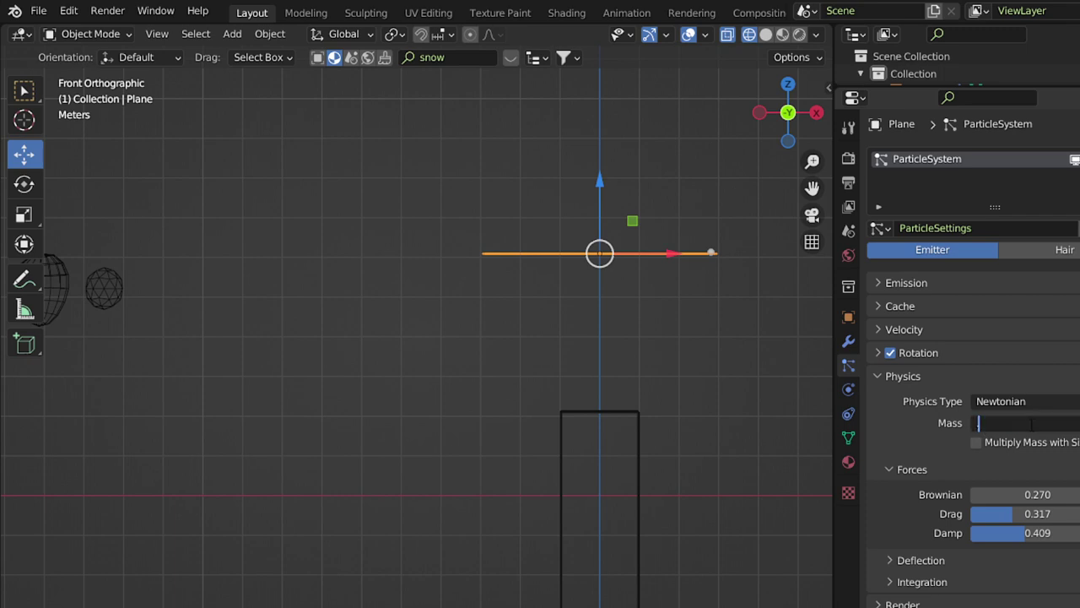
type("0.5")
key("Return")
left_click(909, 376)
Render the particles as instances of the Snow_Col collection.
left_click(913, 398)
left_click(912, 399)
left_click(911, 399)
left_click(1047, 424)
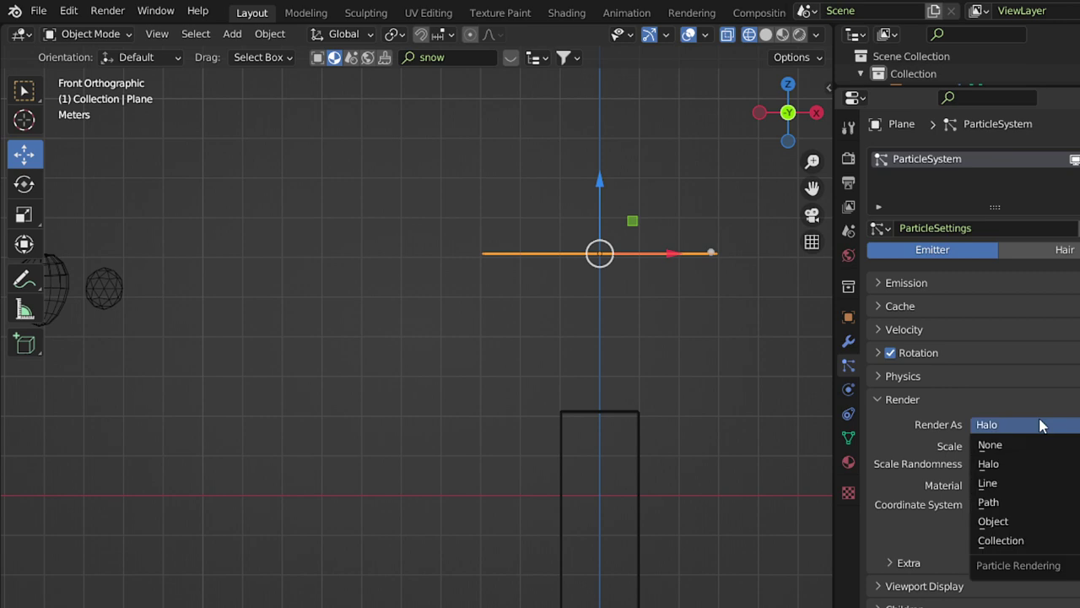
left_click(1025, 540)
left_click(1049, 554)
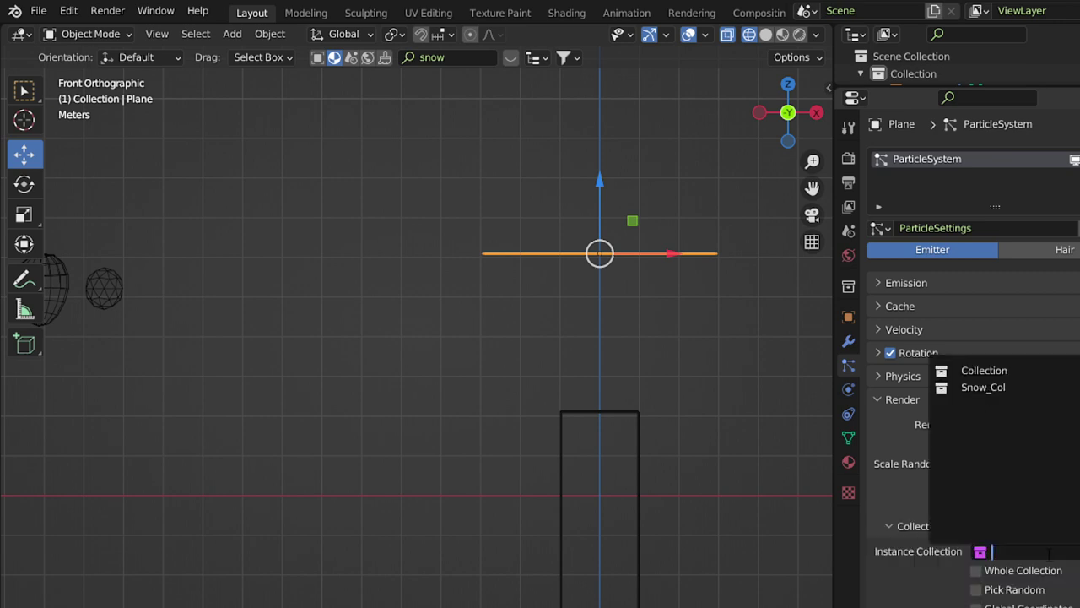
left_click(997, 388)
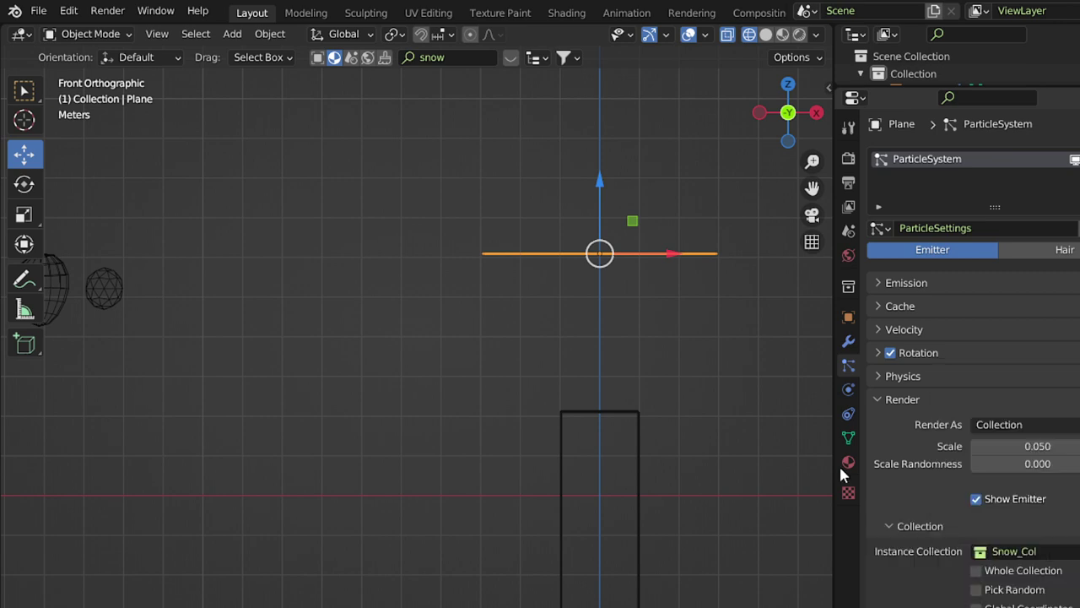
left_click(893, 400)
Lower the particles' gravity field weight to 0.5.
left_click(919, 469)
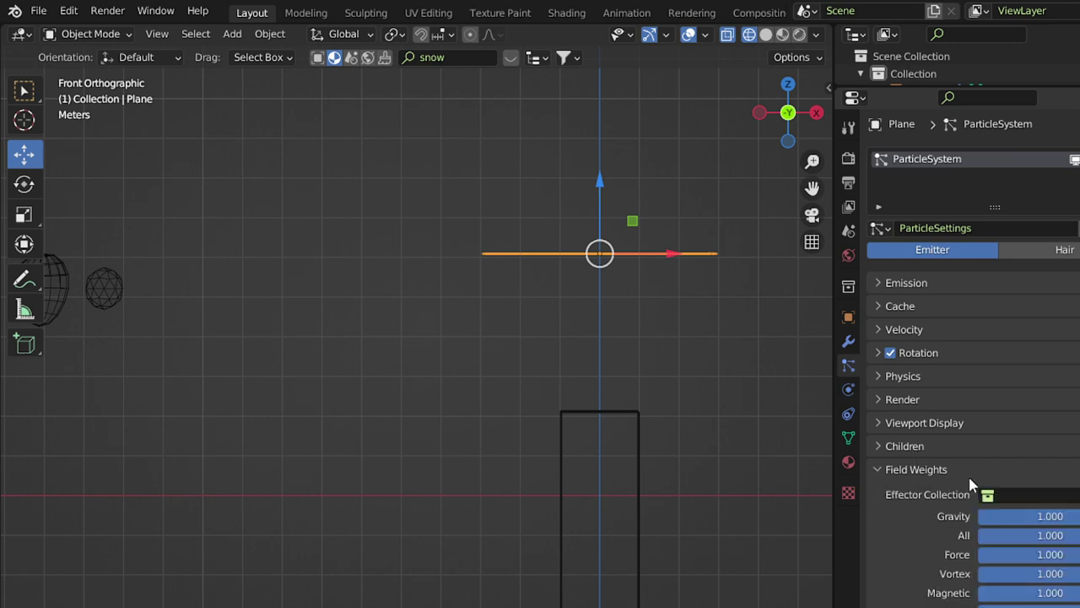
left_click(1044, 514)
key("Return")
Add Dynamic Paint to the Plane and make it a brush.
left_click(848, 389)
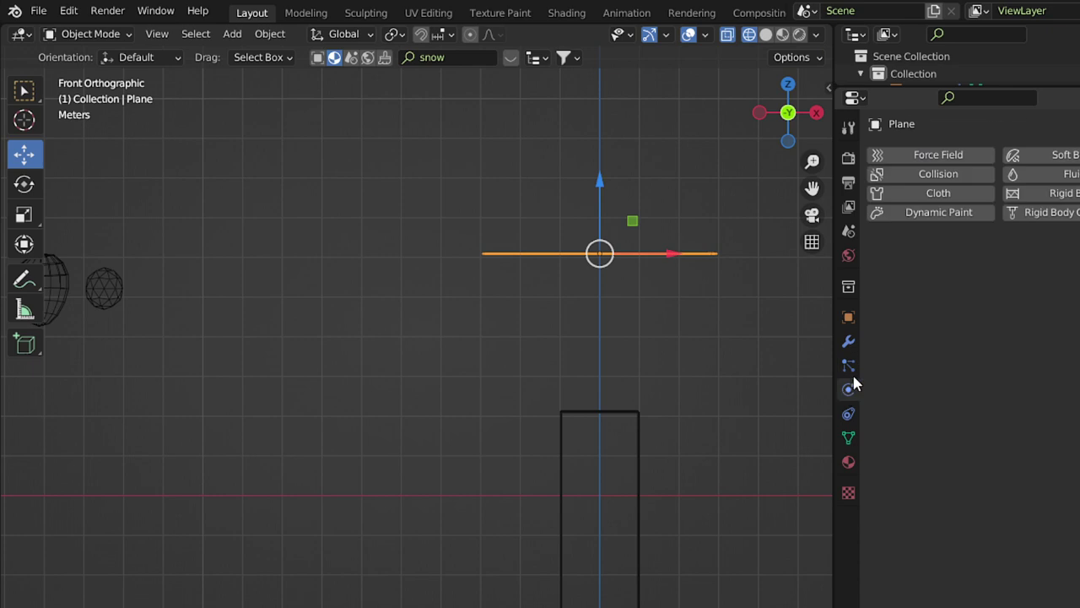
left_click(933, 216)
left_click(1005, 268)
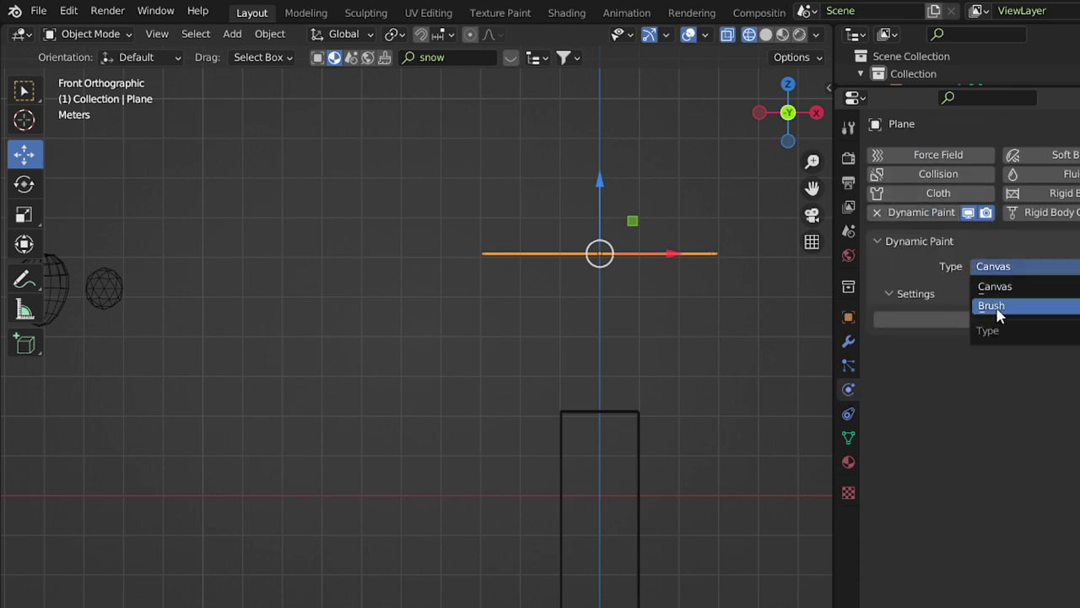
left_click(999, 308)
left_click(1000, 318)
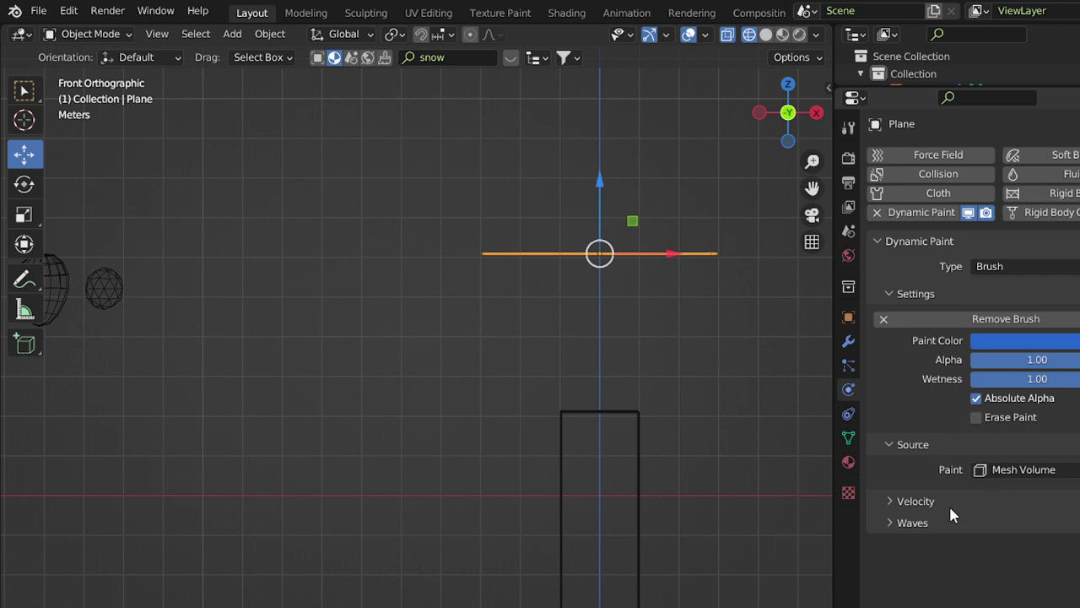
Paint from ParticleSystem using each particle's radius, with smooth radius 0.025.
left_click(1018, 470)
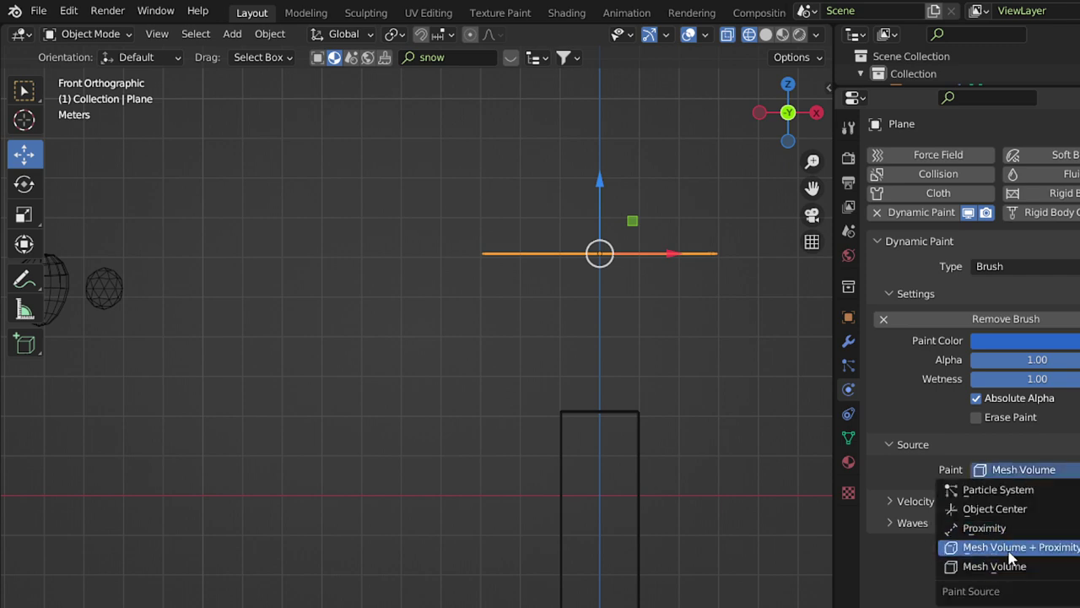
left_click(1012, 491)
left_click(1024, 498)
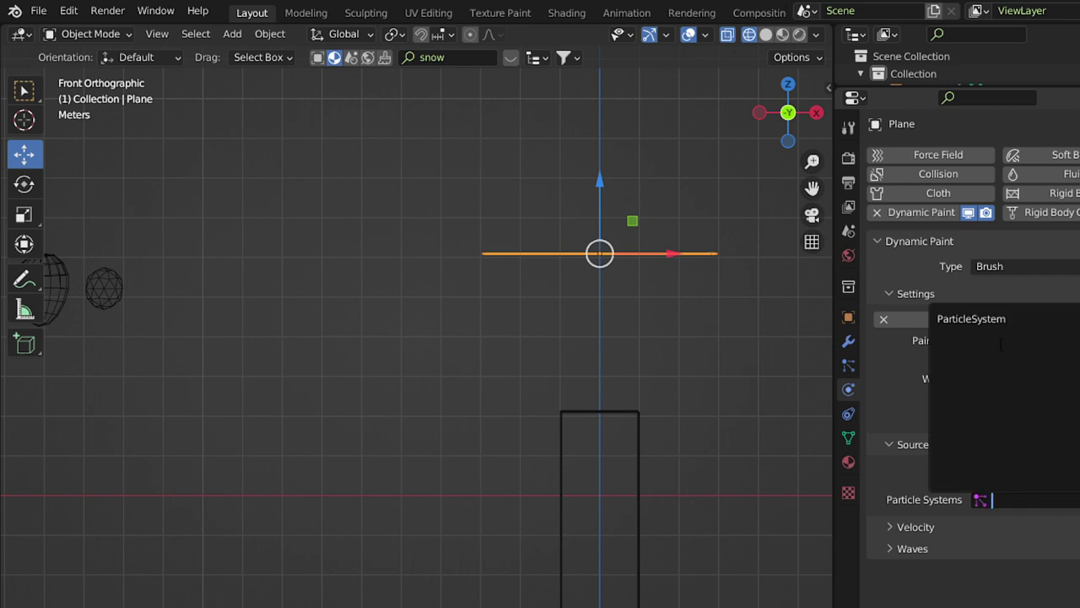
left_click(996, 319)
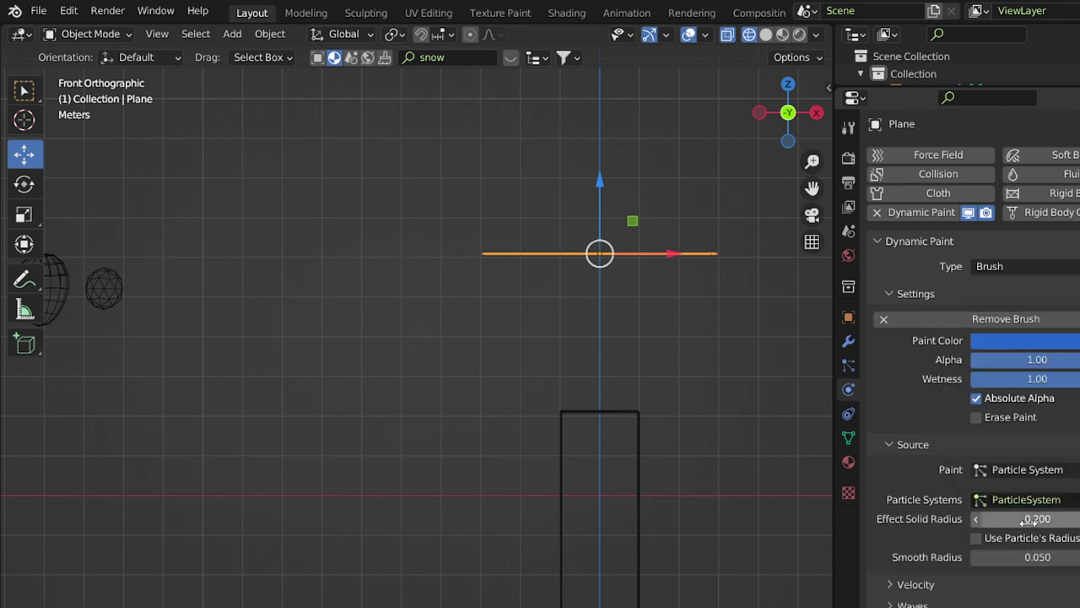
left_click(1038, 520)
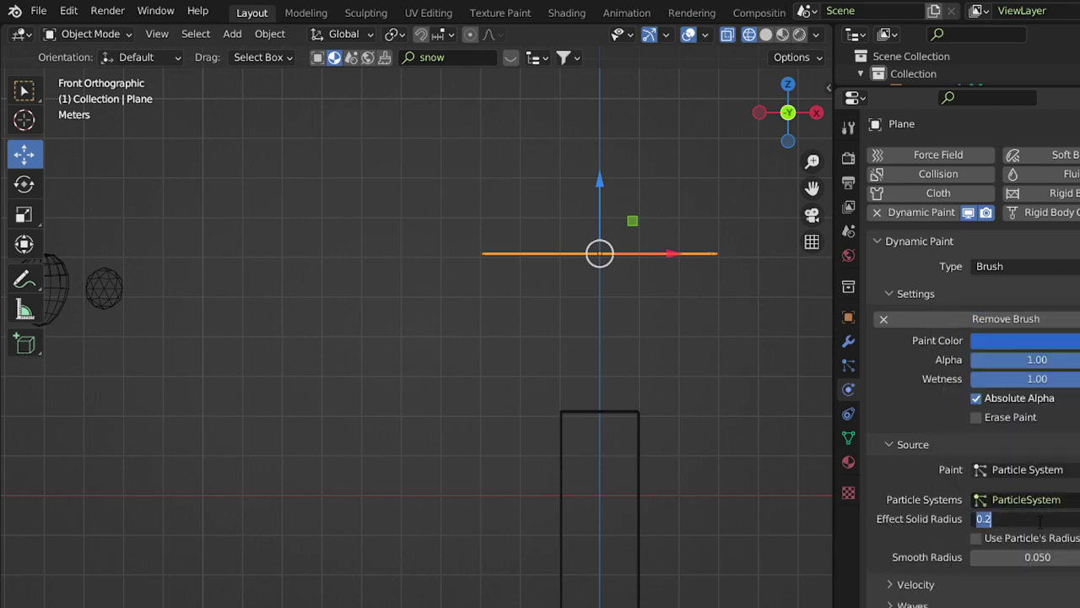
key("Return")
left_click(1026, 539)
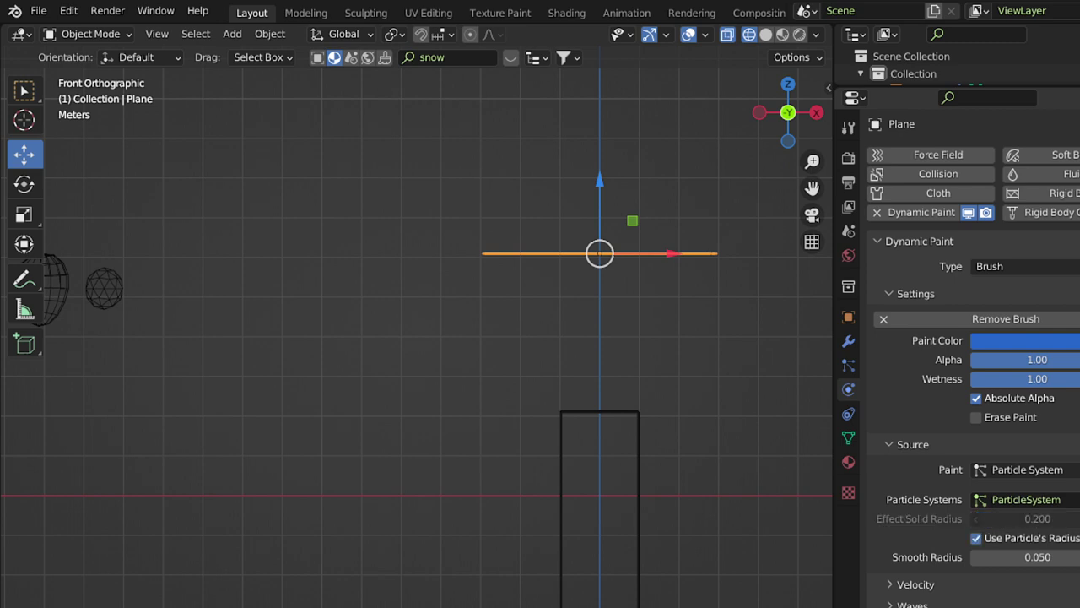
left_click(1037, 559)
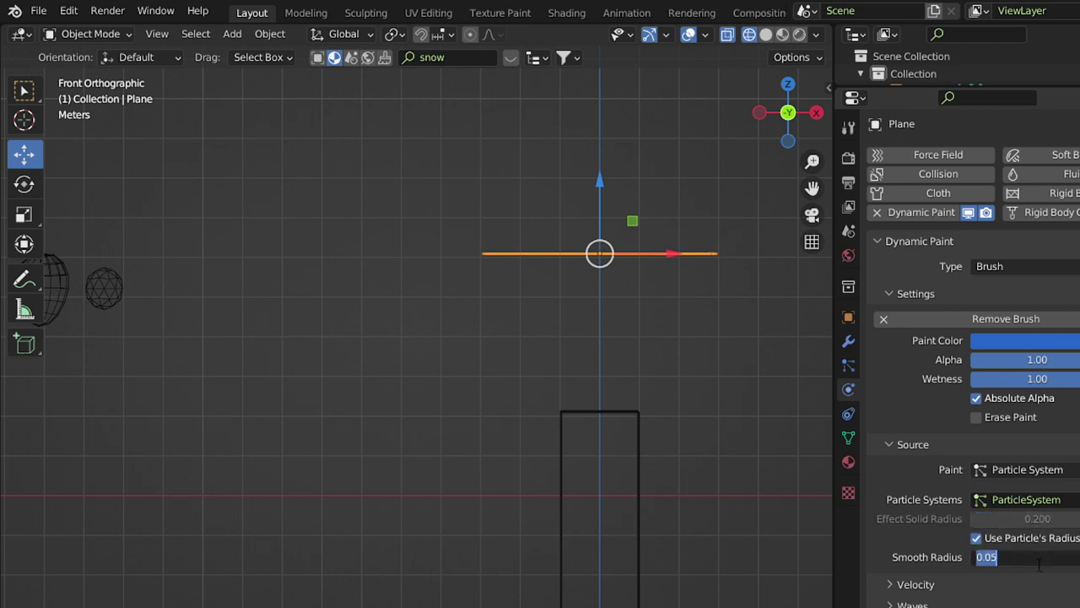
type("/2")
key("Return")
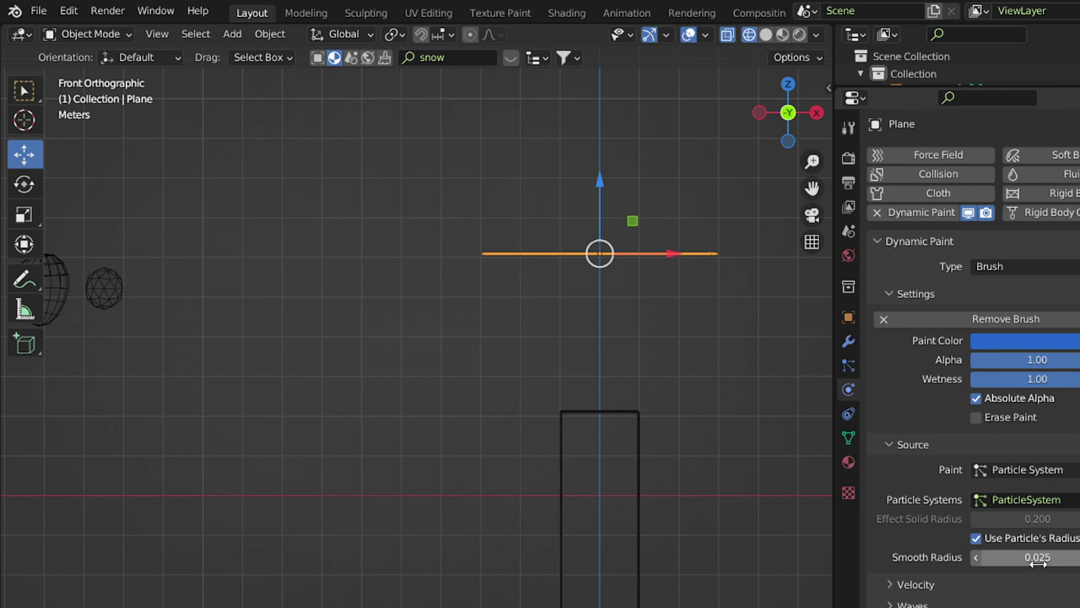
middle_click_drag(656, 180, 567, 90, "shift")
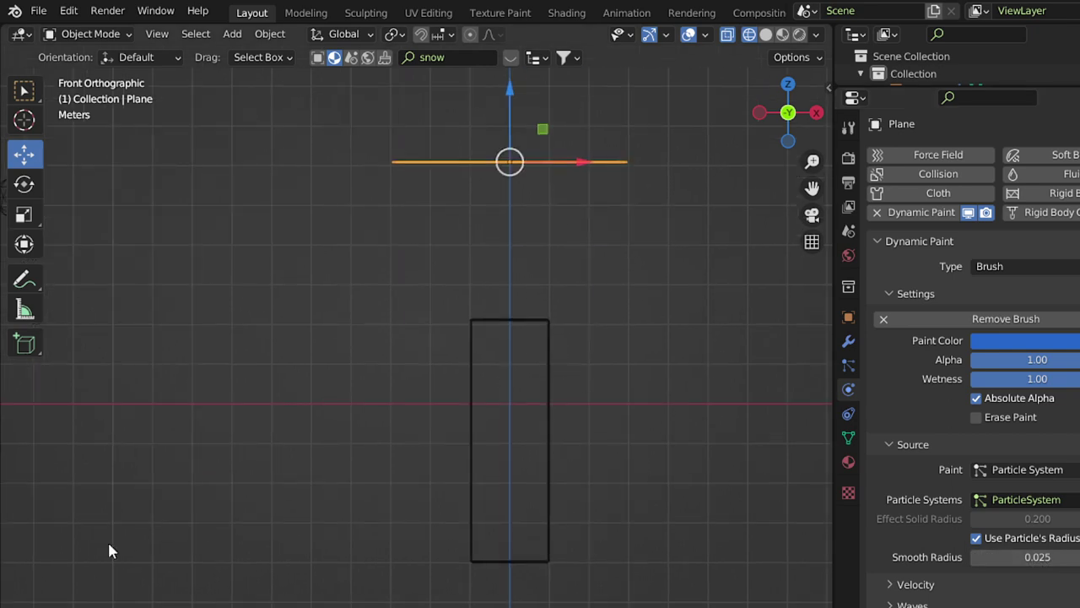
Add a Timeline below the viewport and set the scene end frame to 200.
left_click_drag(3, 604, 33, 567)
left_click(21, 578)
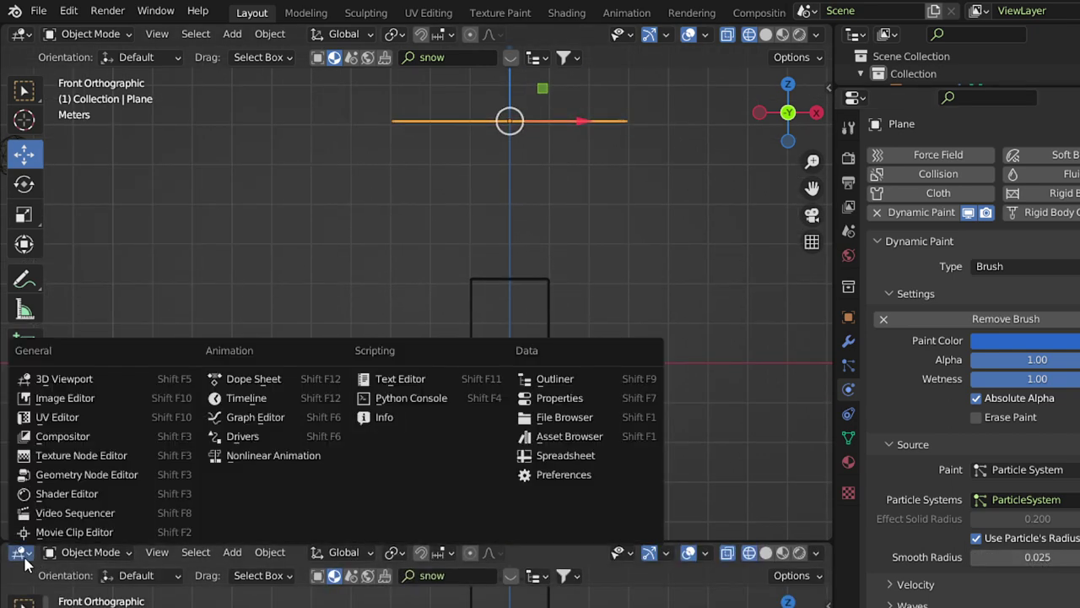
left_click(277, 397)
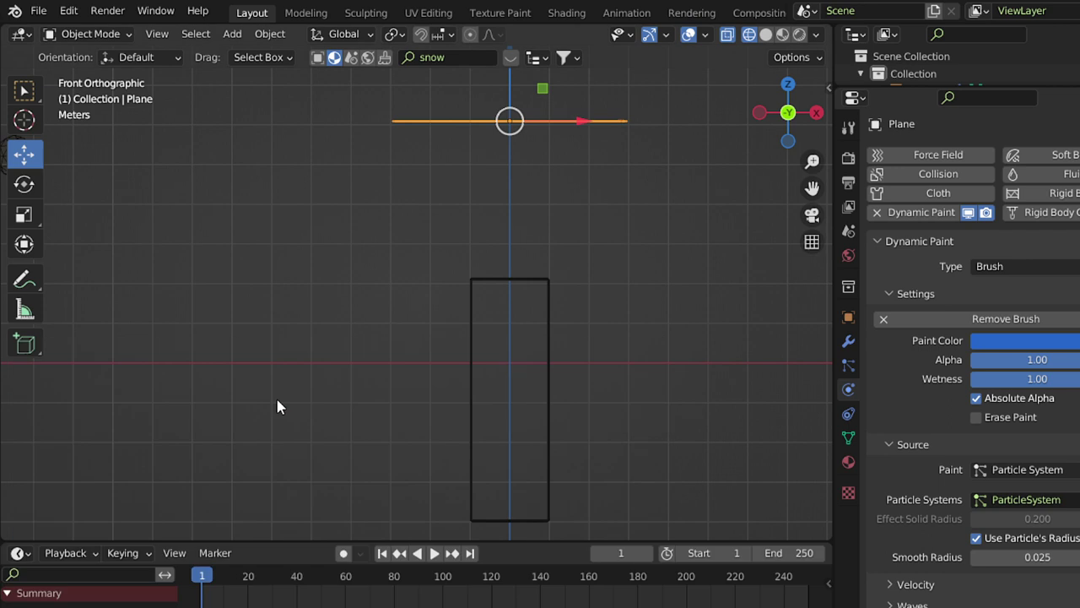
left_click(790, 553)
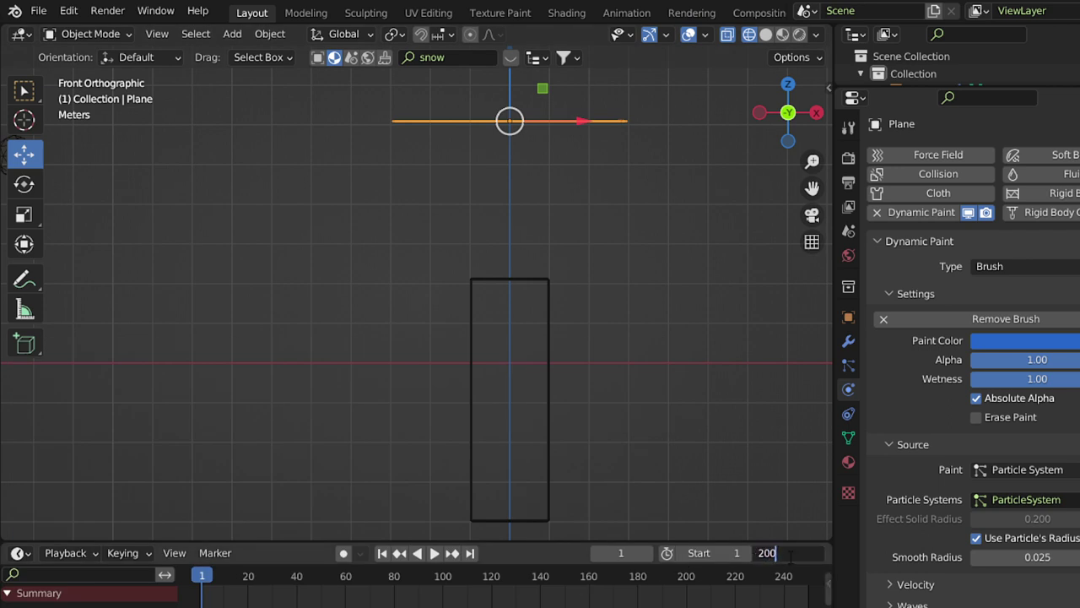
type("200")
key("Return")
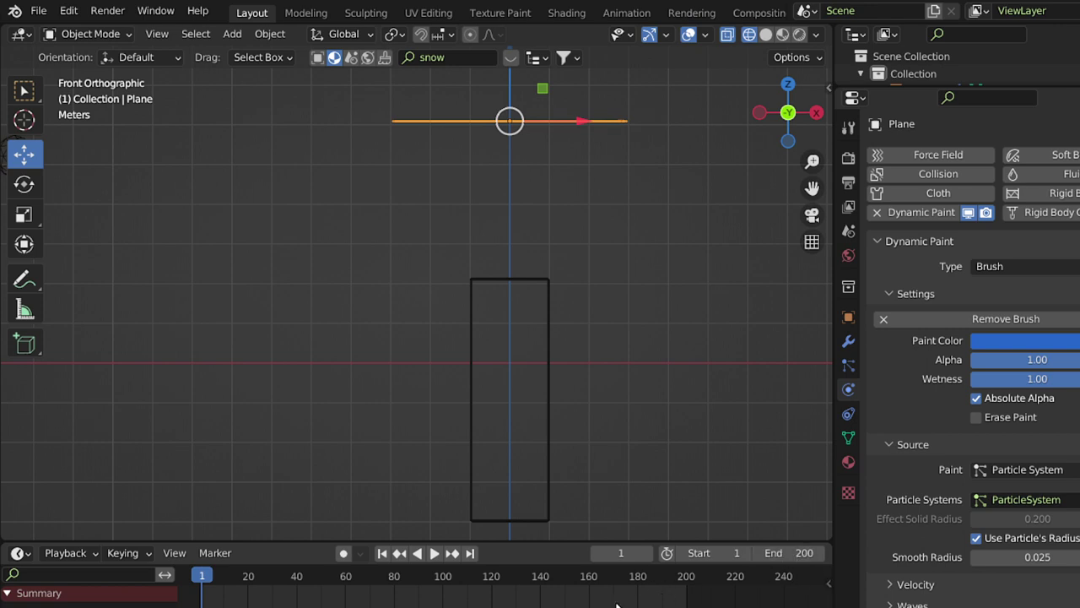
Set the particle lifetime to 200 frames.
left_click(850, 369)
left_click(910, 287)
left_click(1038, 385)
type("200")
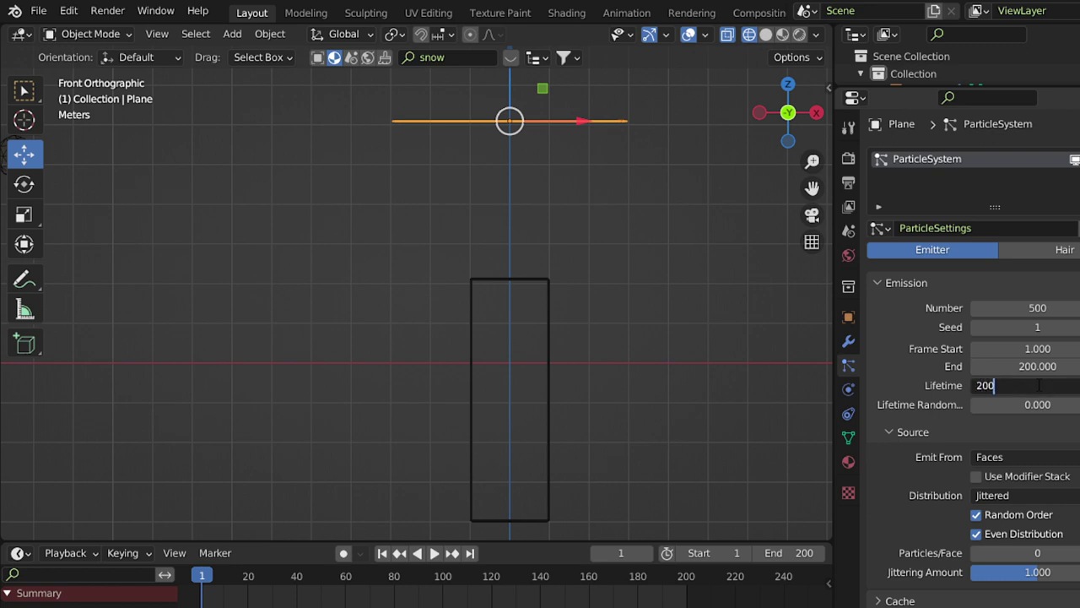
key("Return")
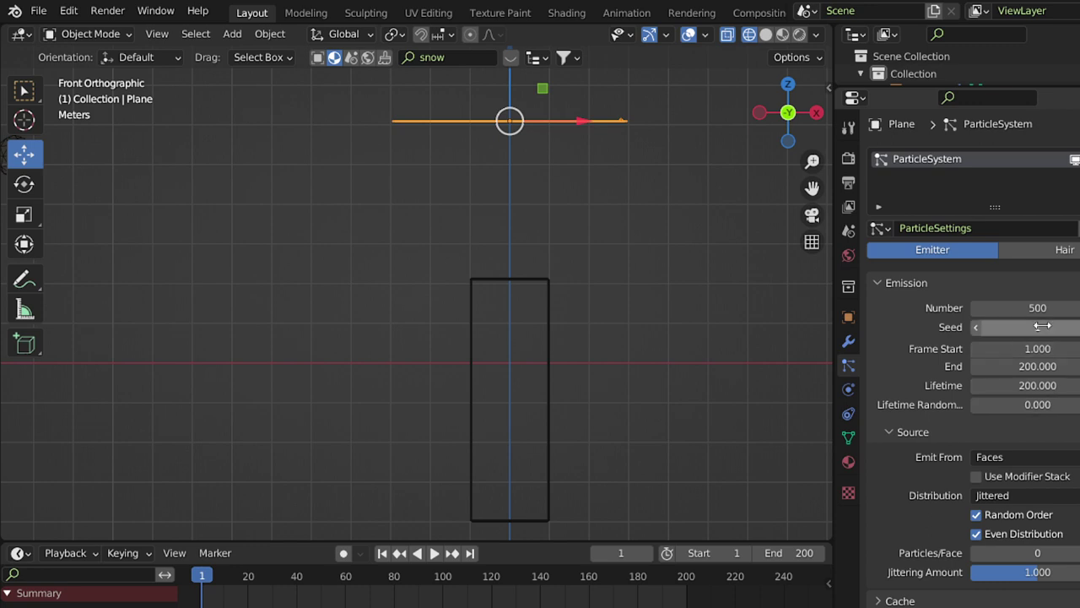
Play the snowfall animation and view it in solid shading from an orbited angle.
left_click(434, 553)
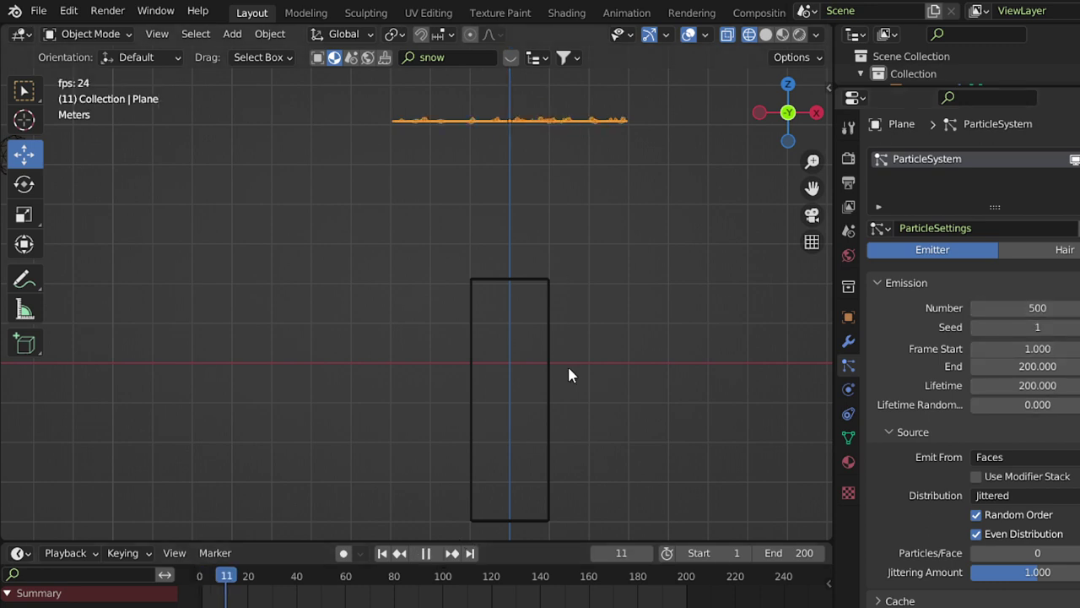
key("z")
left_click(789, 307)
middle_click_drag(788, 306, 595, 335)
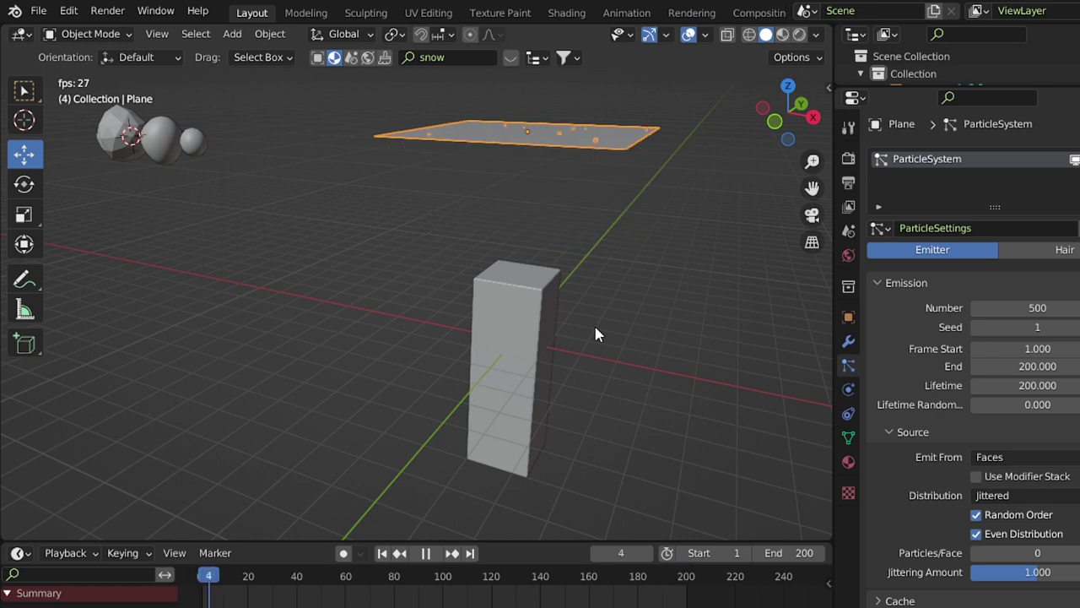
Set the particle emission end frame and lifetime to 350.
key("Escape")
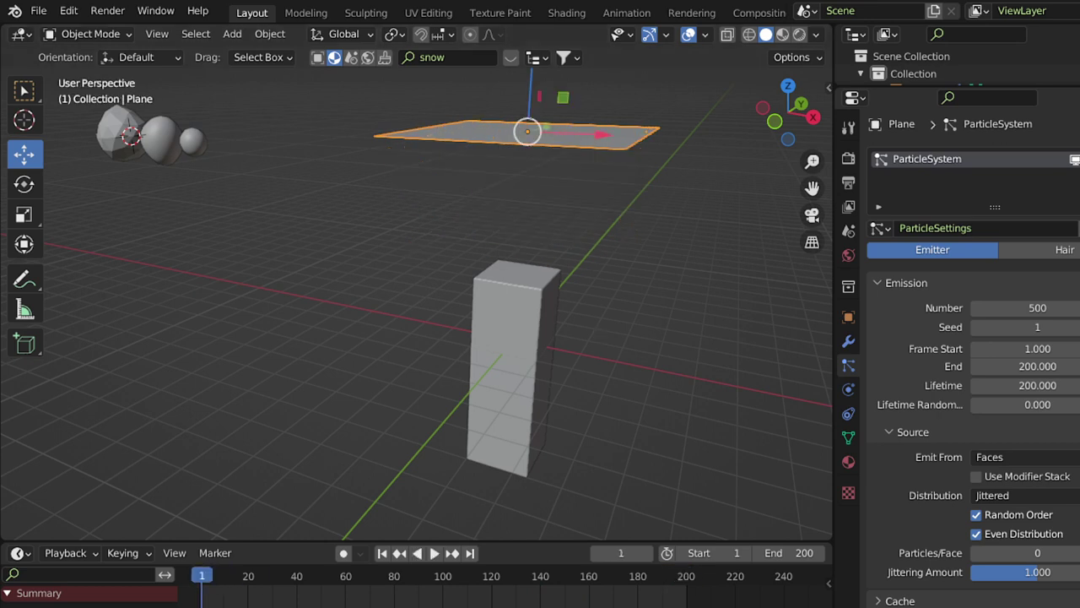
left_click(1014, 372)
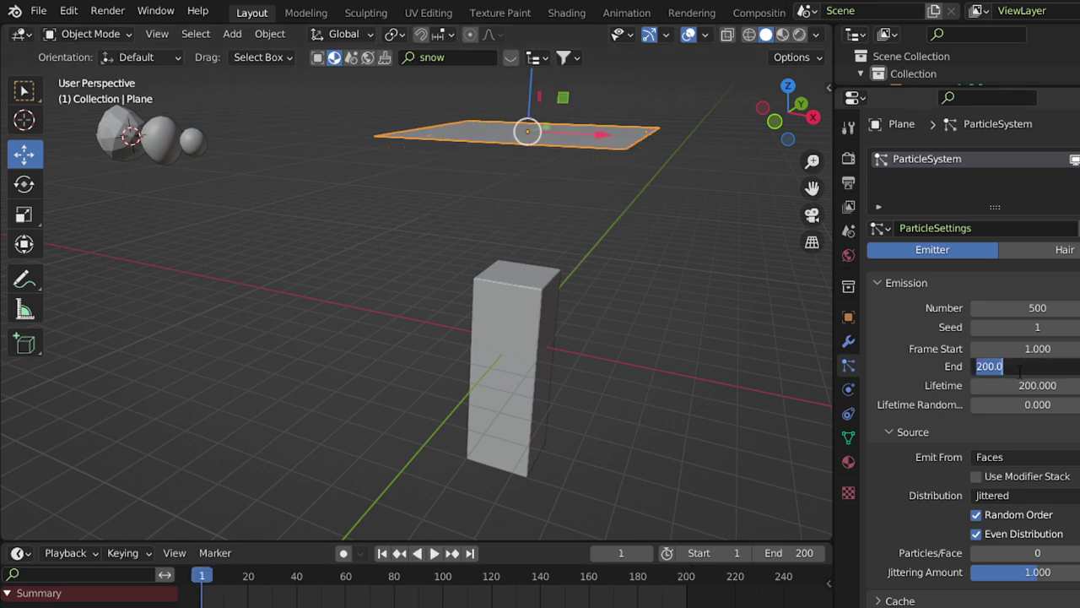
type("350")
key("Return")
left_click(1022, 385)
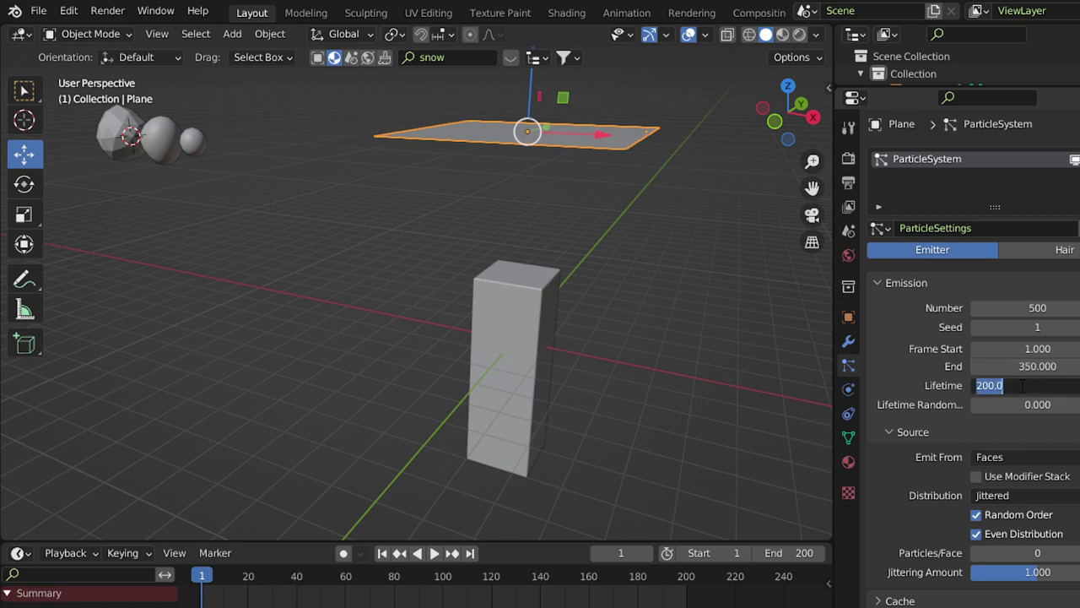
type("350")
key("Return")
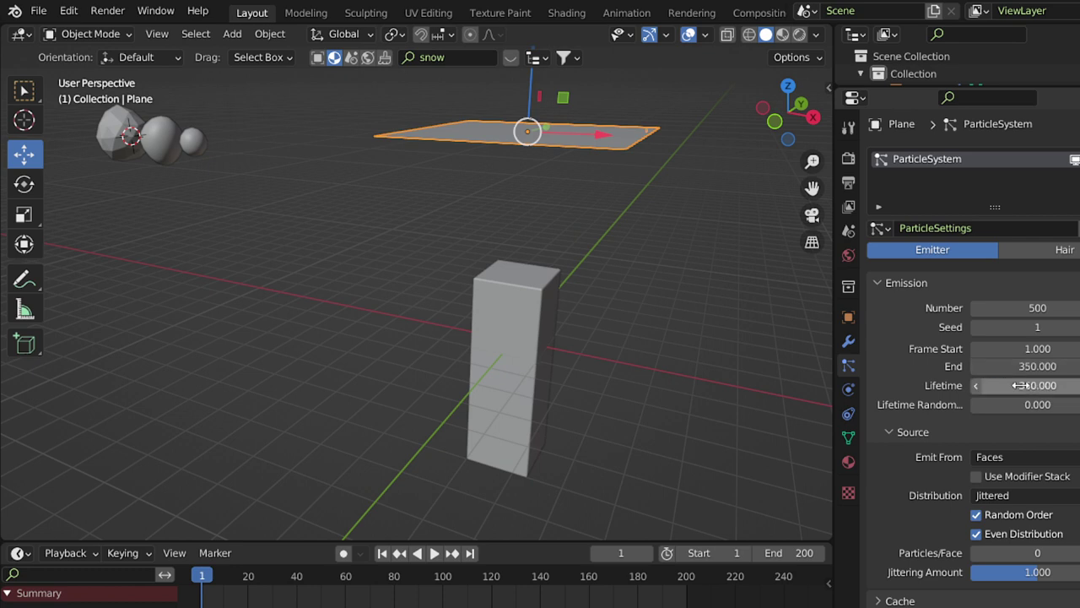
Set the scene end frame to 350 and play the particle preview.
left_click(785, 552)
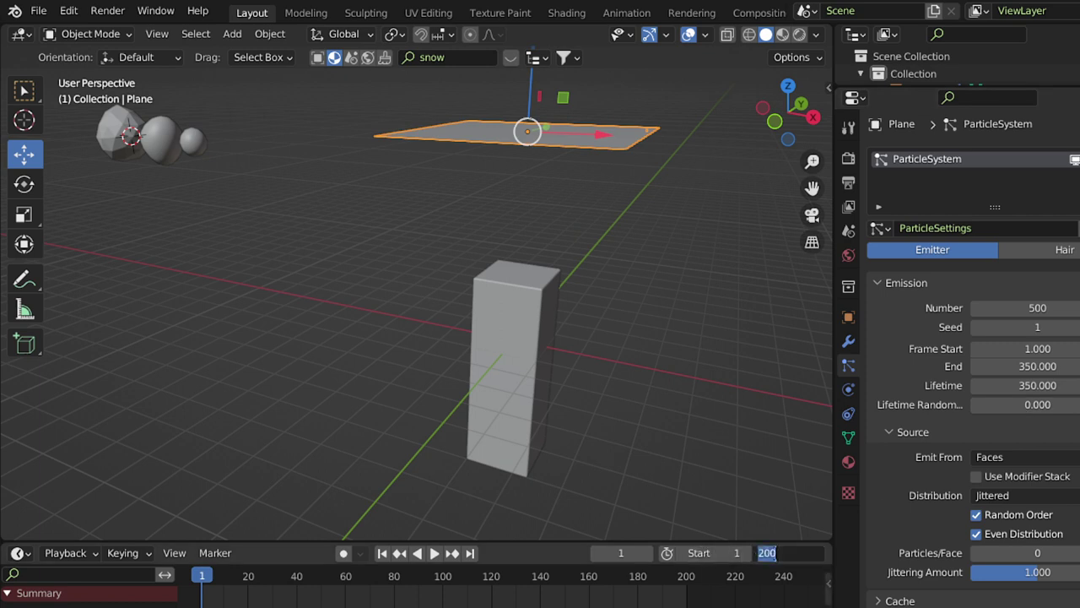
type("350")
key("Return")
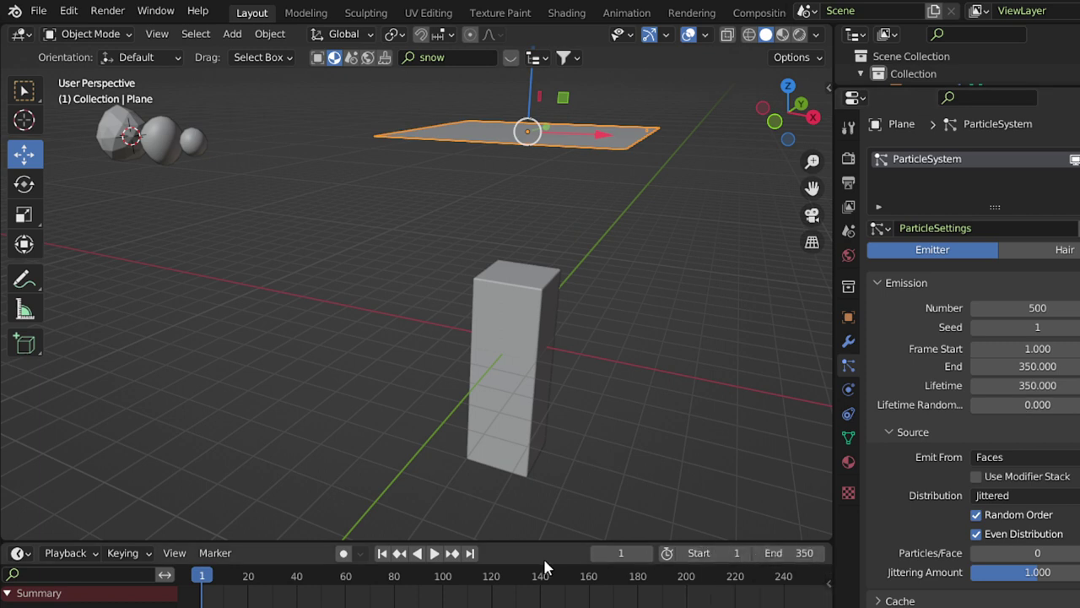
left_click(434, 552)
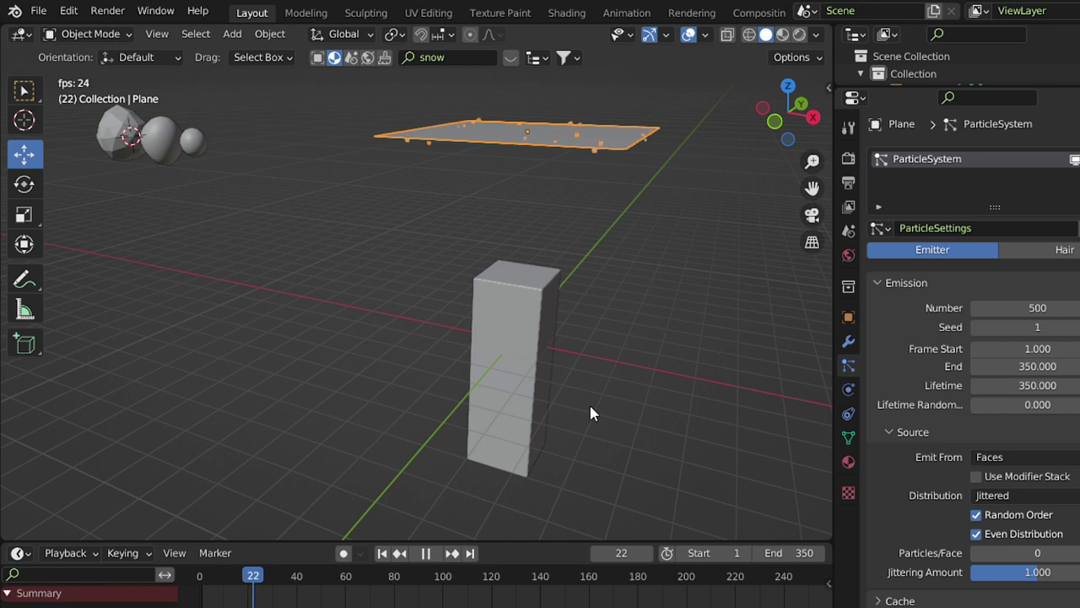
mouse_move(598, 389)
middle_mouse_down()
mouse_move(580, 355)
mouse_move(622, 309)
mouse_move(605, 346)
mouse_move(620, 372)
mouse_move(607, 346)
mouse_move(614, 395)
mouse_move(627, 377)
middle_mouse_up()
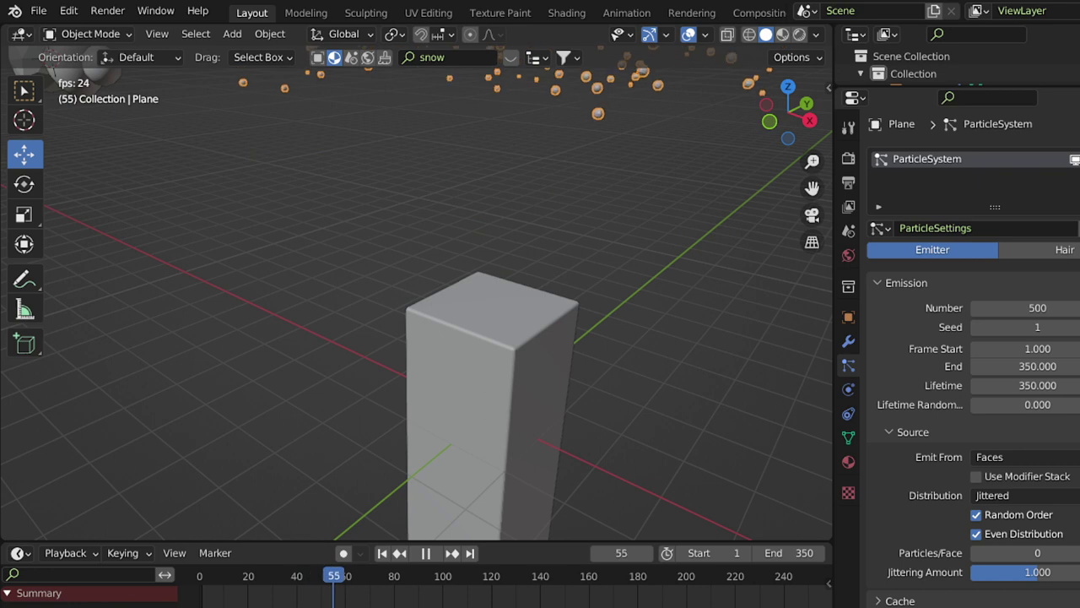
Set the particle gravity weight to 0.760 and replay the slower snowfall over the post.
key("Escape")
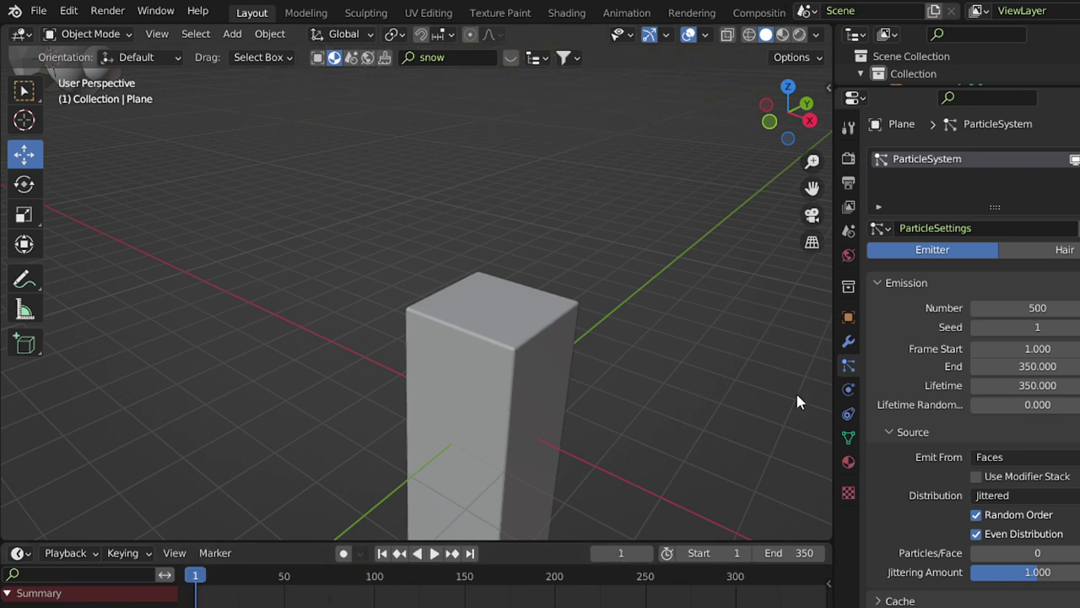
left_click(883, 284)
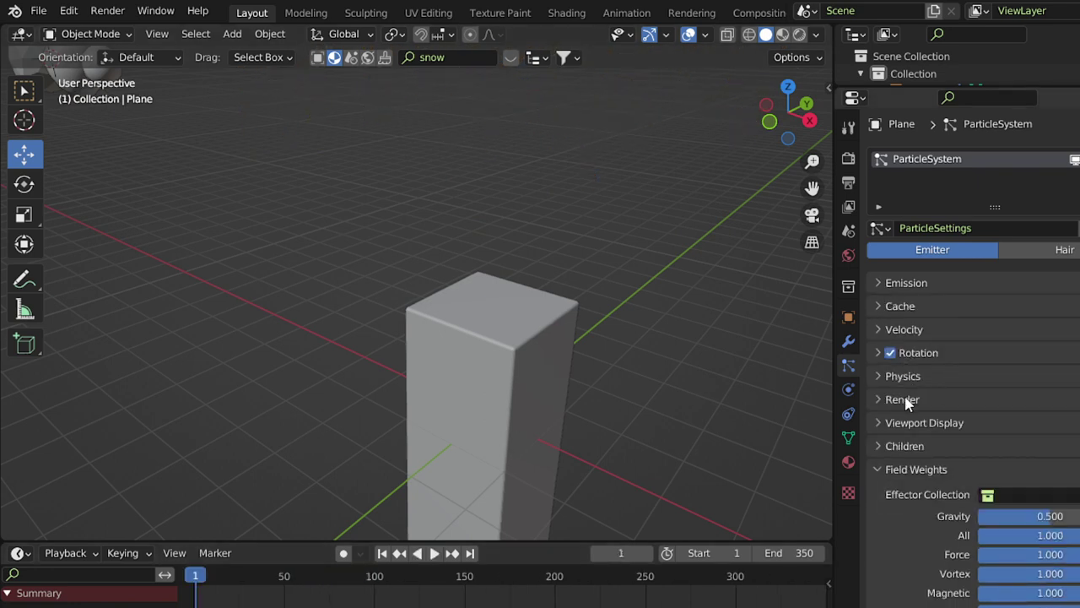
left_click(1038, 515)
type(".76")
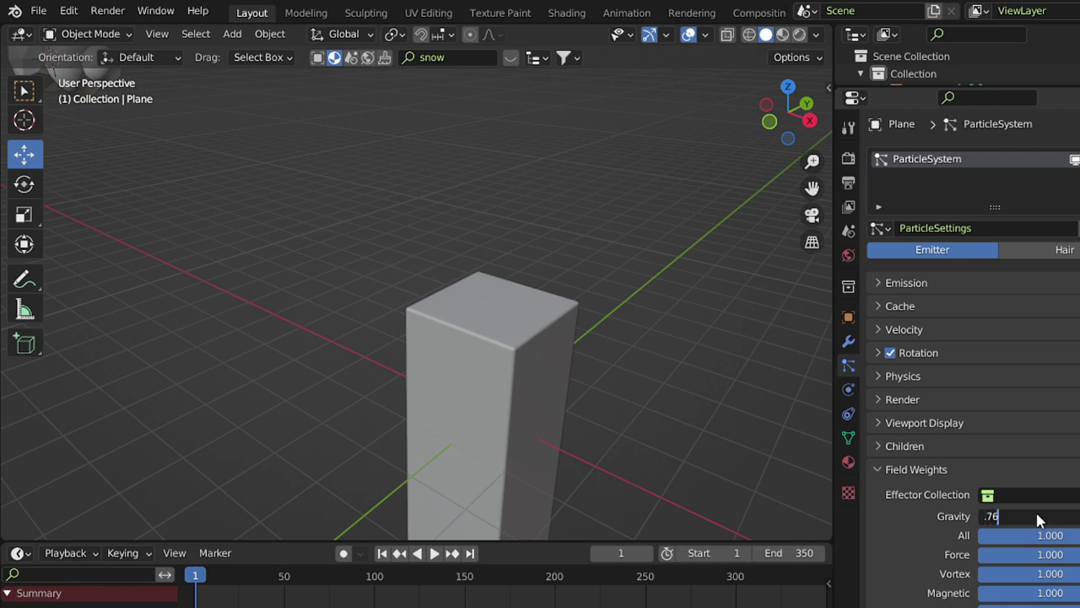
key("Return")
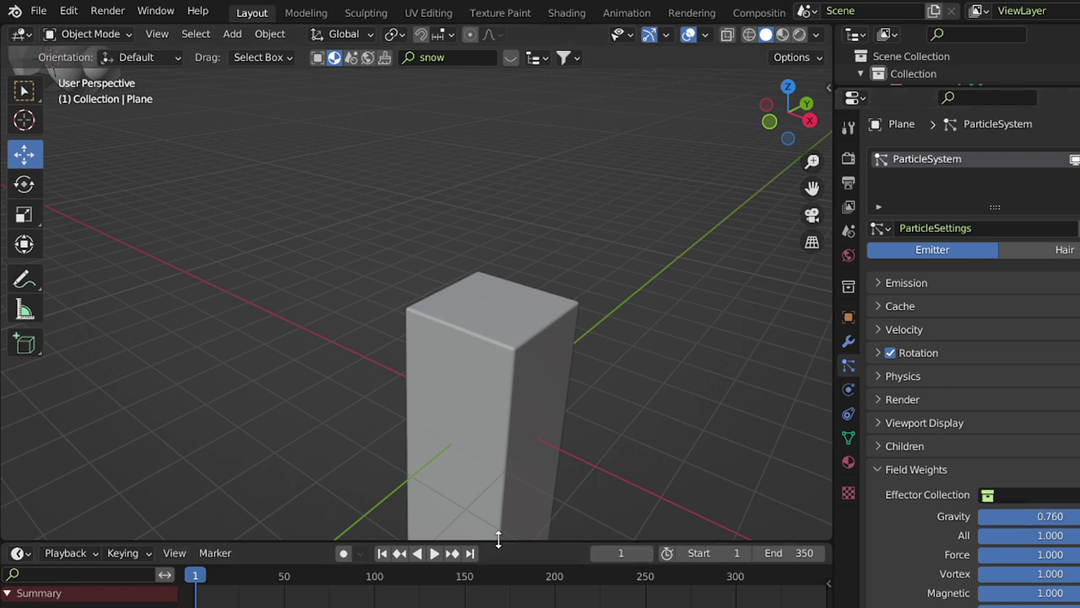
left_click(434, 553)
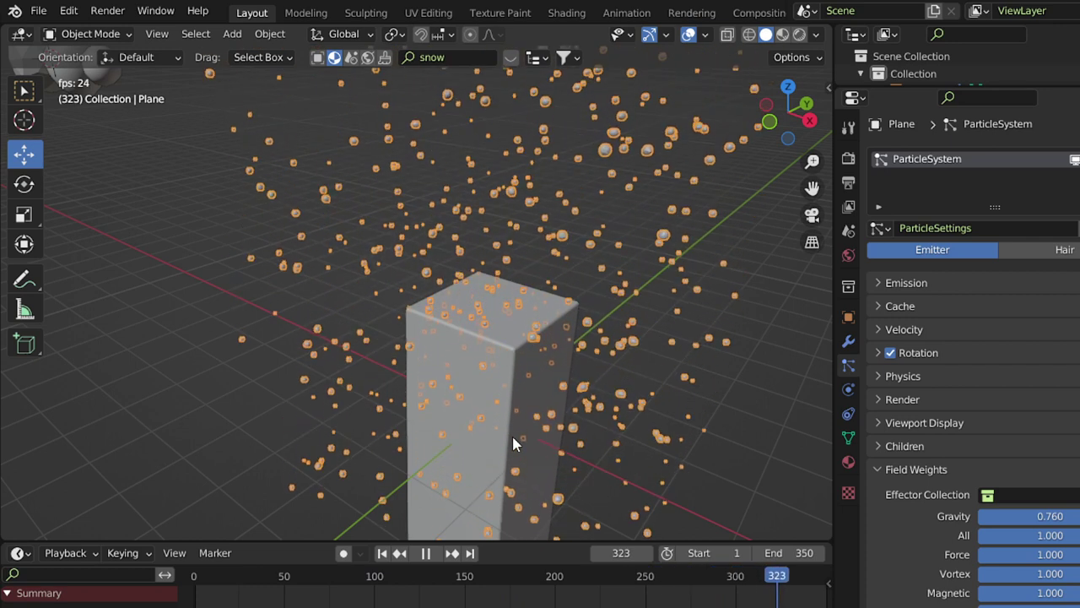
key("Escape")
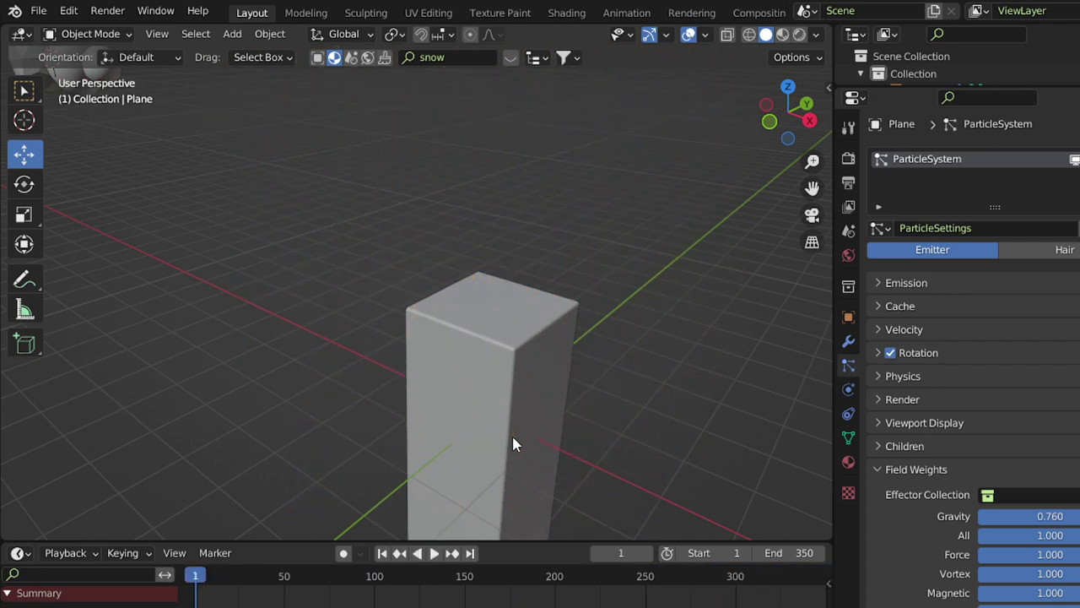
left_click(507, 329)
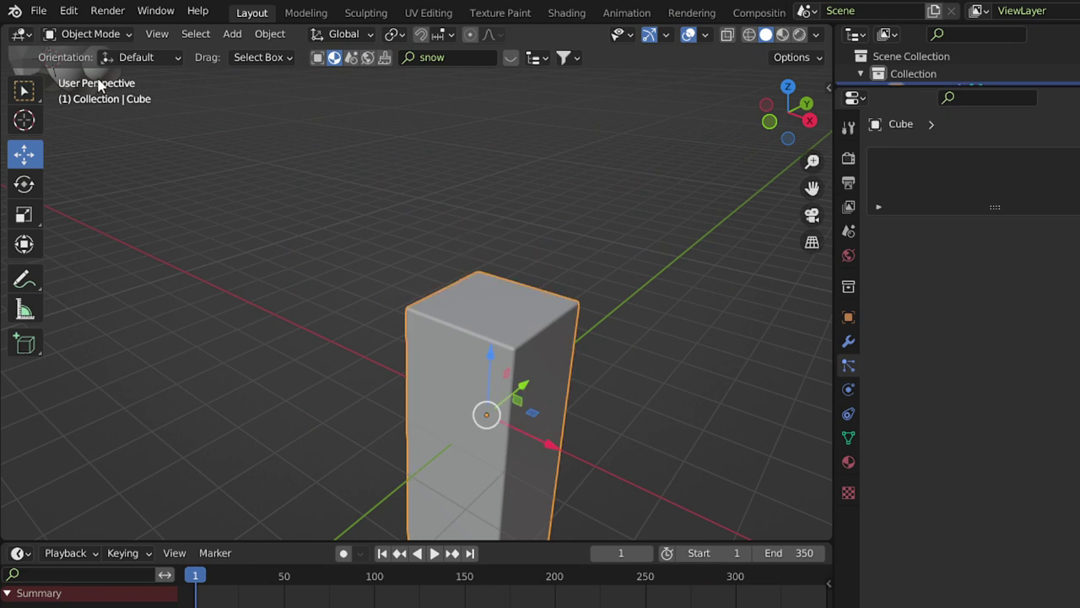
Switch the area to the Shader Editor and add an Attribute node above the Wood nodes.
left_click(21, 34)
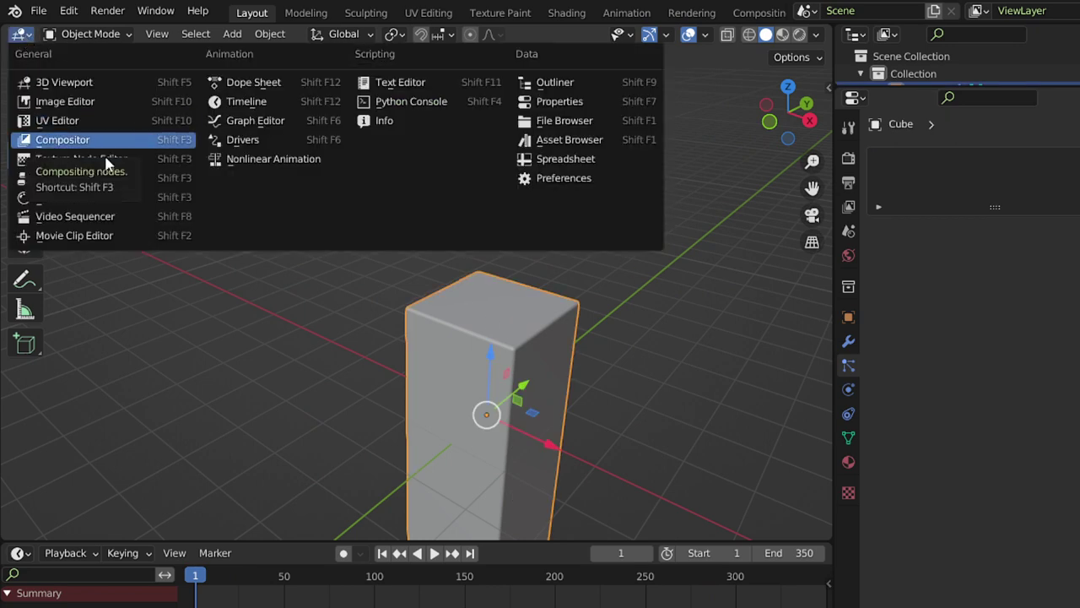
left_click(21, 34)
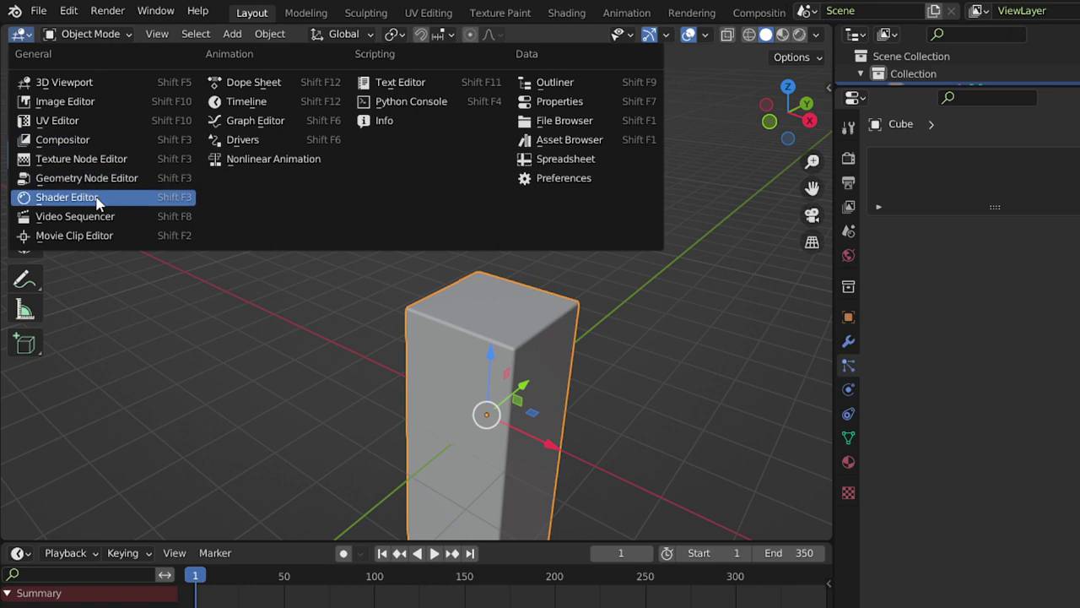
left_click(38, 200)
mouse_move(339, 224)
middle_mouse_down()
mouse_move(408, 318)
mouse_move(492, 367)
middle_mouse_up()
scroll(350, 273, "down", 2)
key("shift+a")
type("ara")
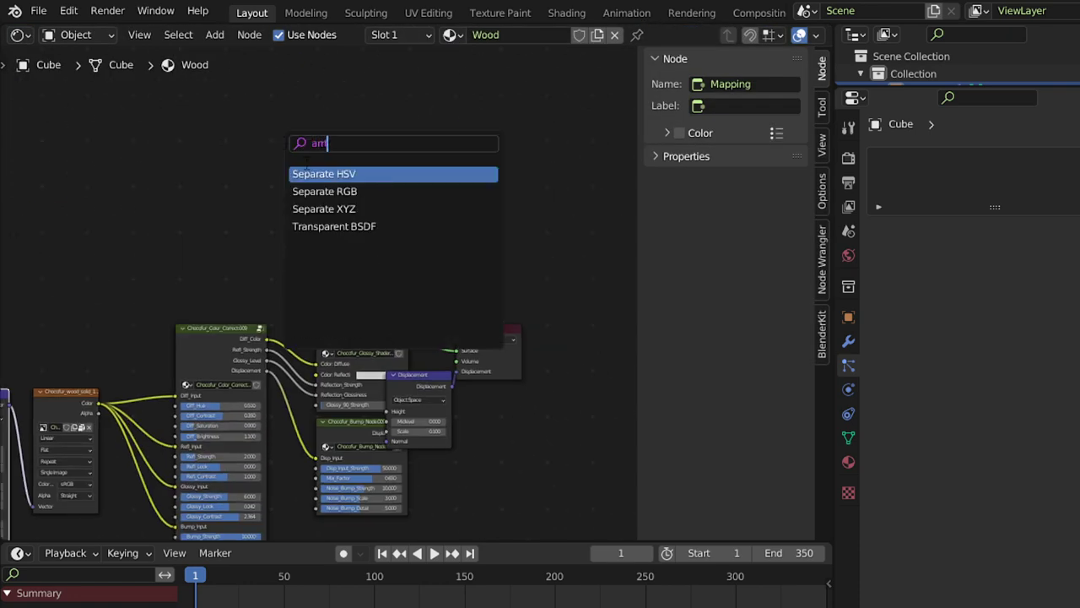
key("BackSpace")
key("Return")
left_click(346, 194)
Name the attribute dp_wetmap, preview its colour through a Viewer, then return to the 3D Viewport.
scroll(540, 321, "up", 1)
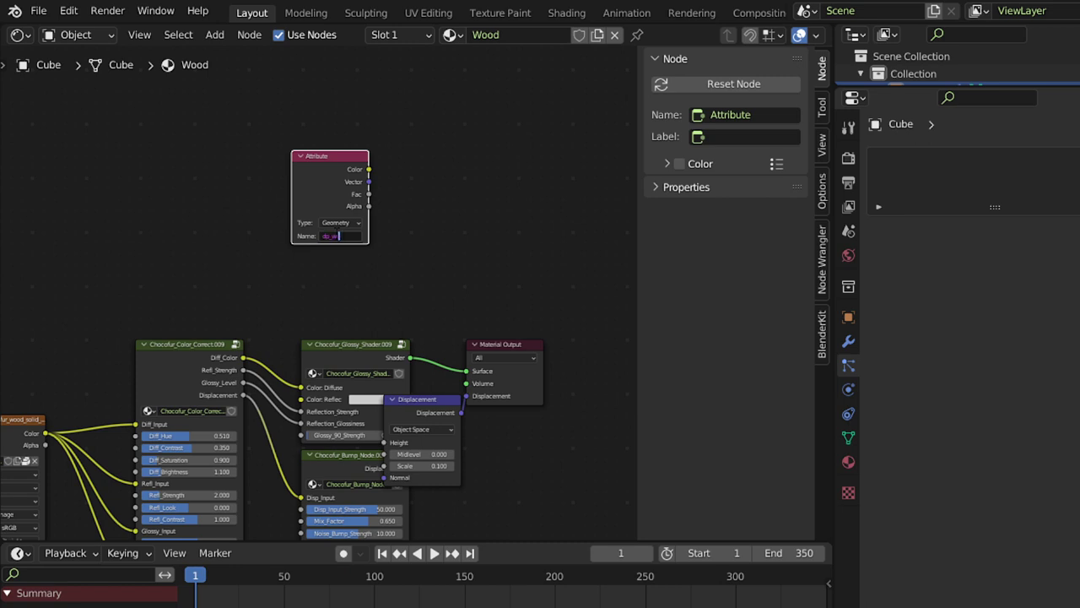
key("Return")
left_click(319, 175, "ctrl+shift")
left_click(28, 36)
left_click(56, 82)
Turn on Material Preview, play the animation, and orbit close to the post's white spots at frame 320.
left_click(782, 34)
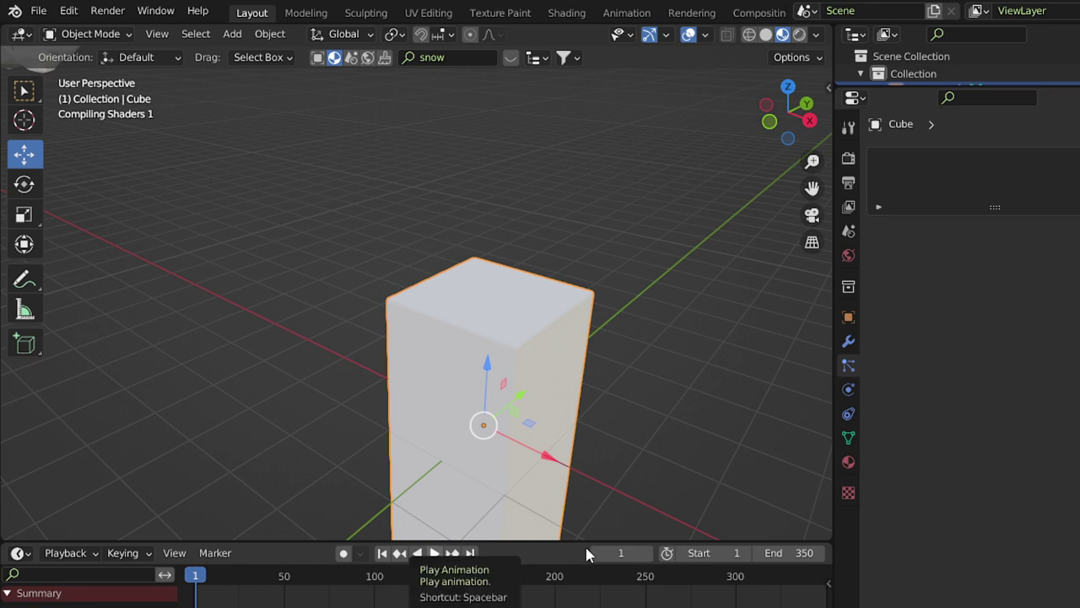
left_click(433, 553)
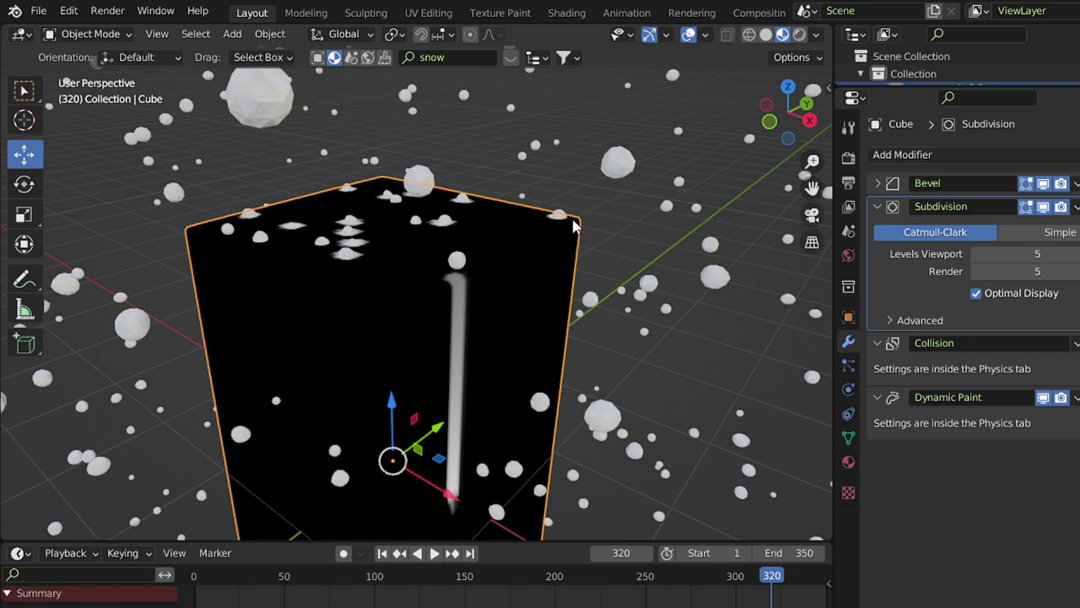
mouse_move(493, 279)
middle_mouse_down()
mouse_move(411, 363)
mouse_move(451, 295)
middle_mouse_up()
mouse_move(217, 386)
middle_mouse_down()
mouse_move(386, 380)
mouse_move(415, 397)
mouse_move(388, 405)
mouse_move(408, 404)
mouse_move(436, 349)
mouse_move(496, 372)
mouse_move(436, 345)
mouse_move(458, 251)
mouse_move(504, 379)
mouse_move(537, 344)
mouse_move(523, 278)
mouse_move(547, 231)
mouse_move(547, 184)
mouse_move(519, 294)
mouse_move(582, 193)
middle_mouse_up()
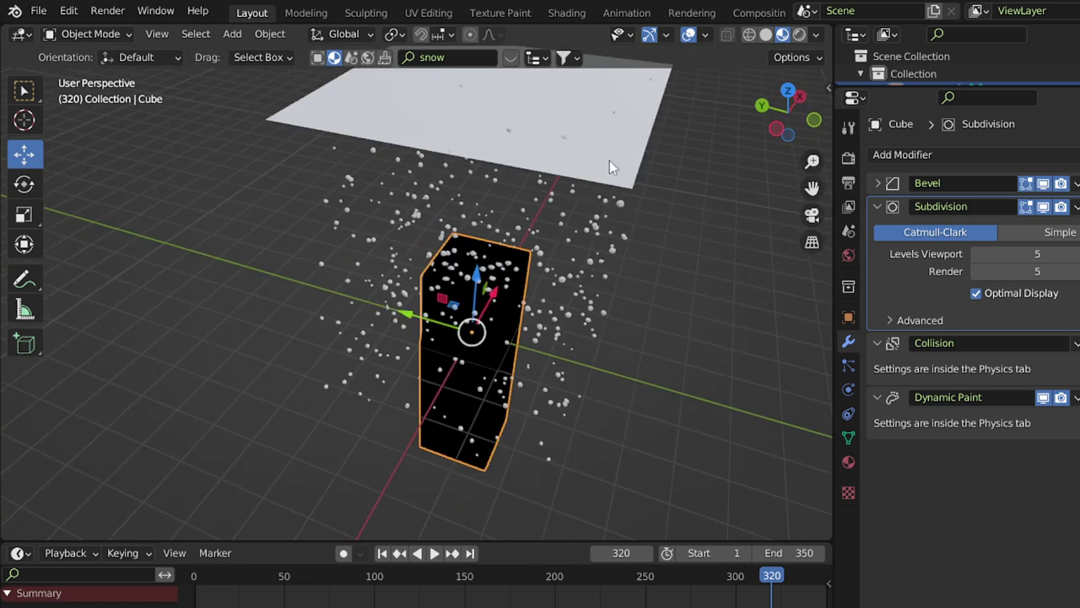
scroll(588, 181, "up", 2)
scroll(537, 286, "up", 3)
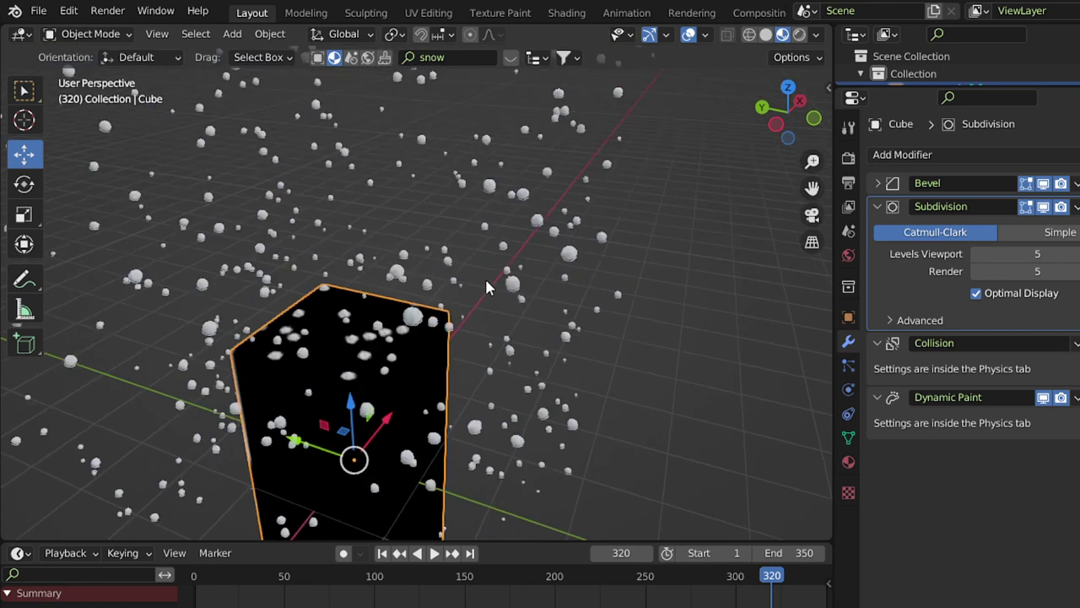
In the Shader Editor, add a second material slot to the cube holding Stylized Snow.
left_click(20, 37)
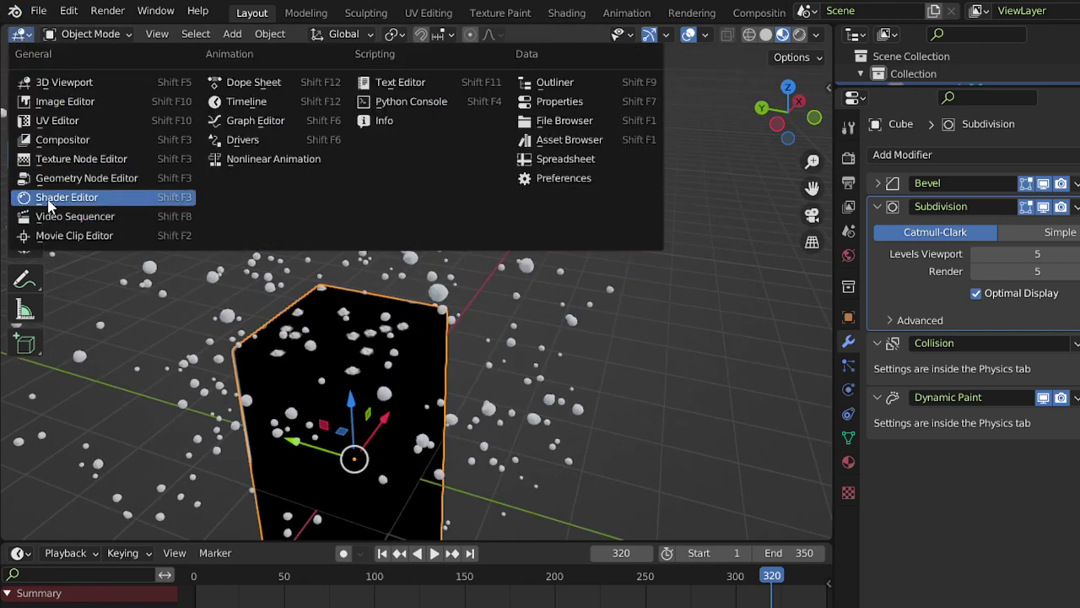
left_click(42, 197)
left_click(849, 462)
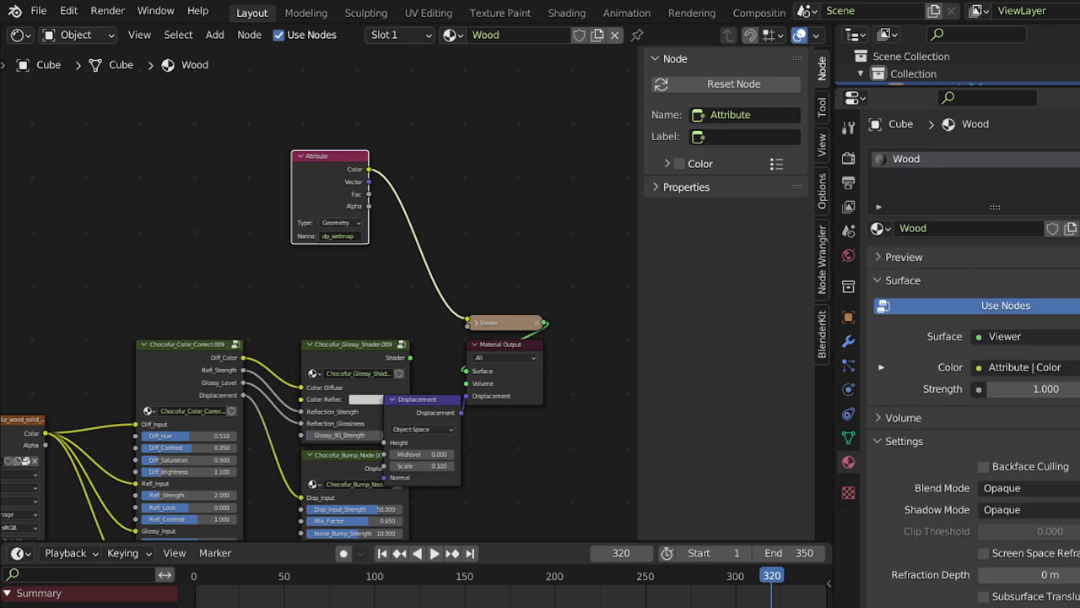
left_click(1076, 160)
left_click(877, 263)
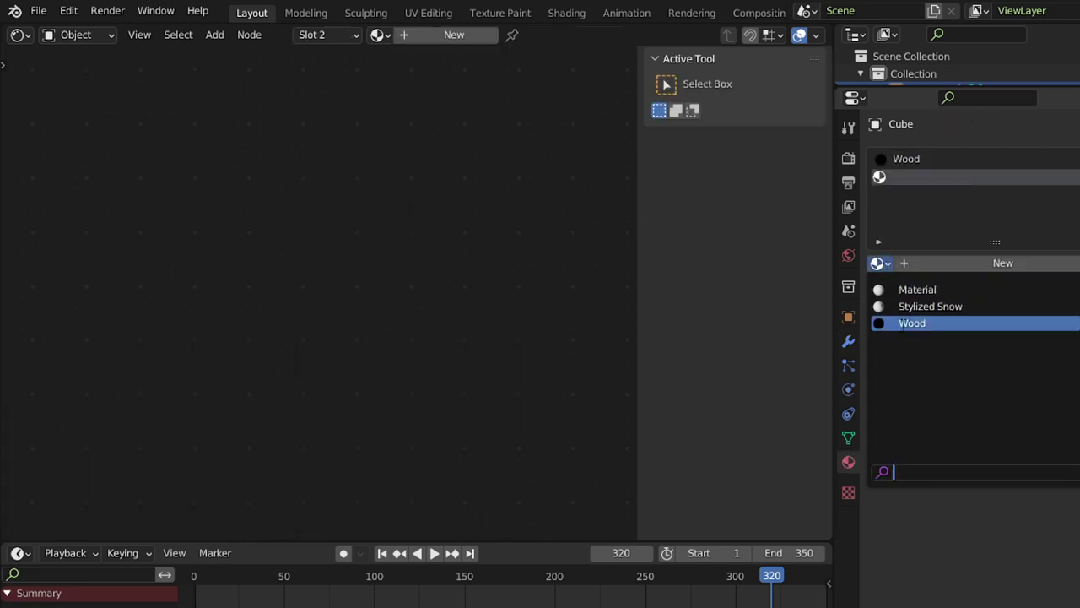
left_click(911, 314)
Box-select every node of the Stylized Snow material.
scroll(482, 233, "down", 2)
scroll(506, 253, "down", 2)
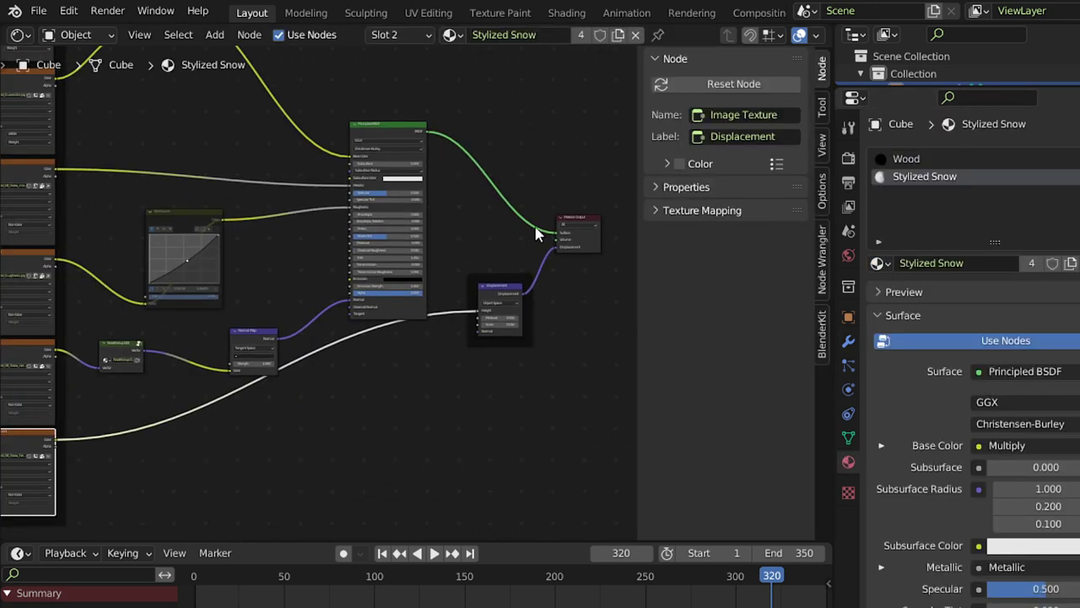
scroll(530, 233, "down", 2)
middle_click_drag(447, 277, 535, 324)
left_click(565, 223)
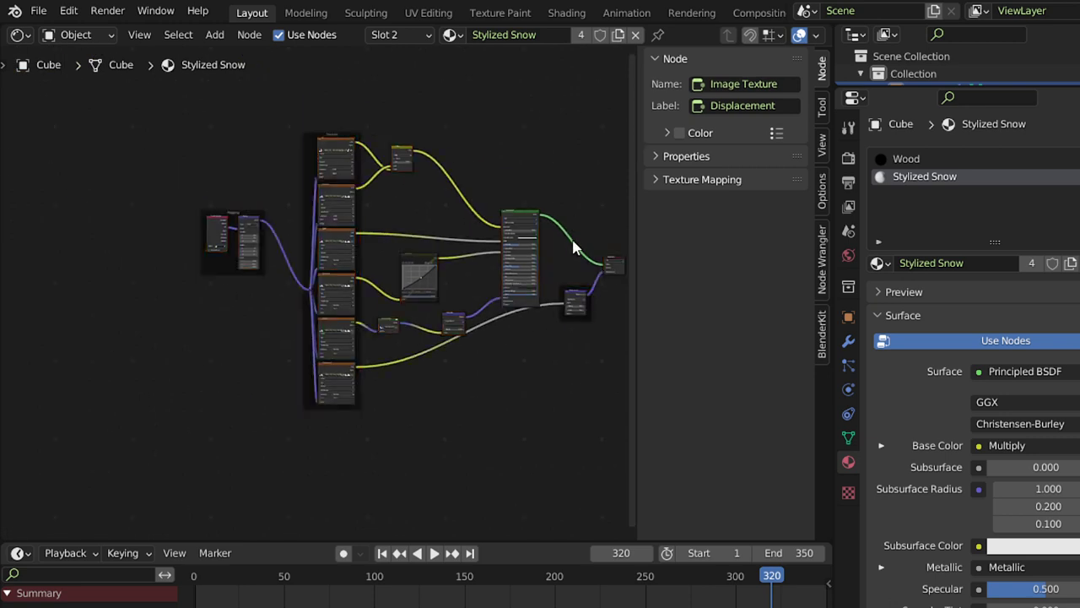
left_click_drag(594, 138, 184, 430)
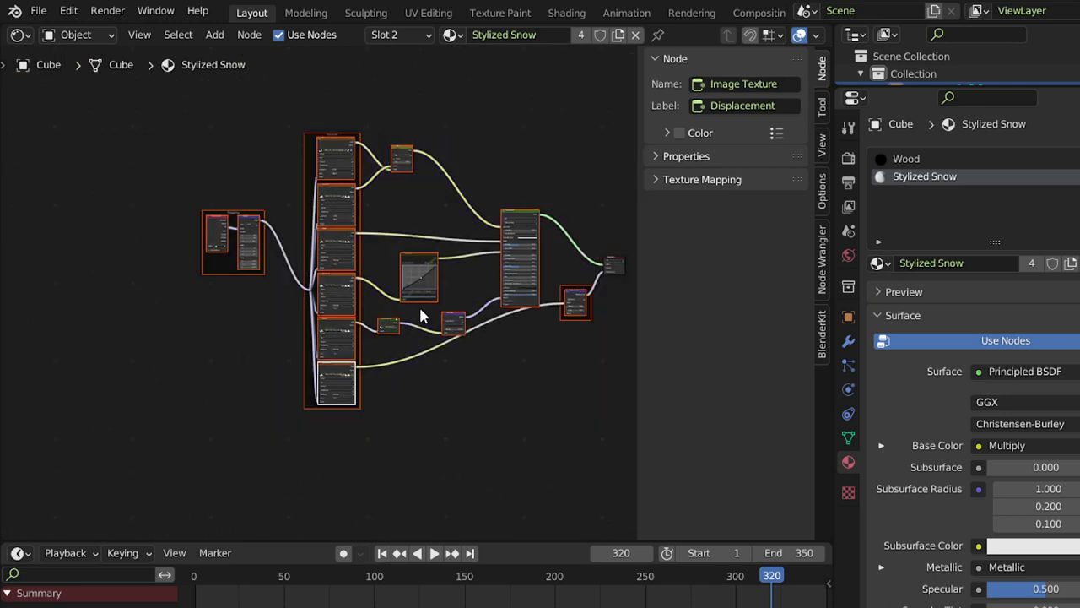
Return to the Wood material slot, make room for the graph, and move Material Output further right.
left_click(920, 160)
middle_click_drag(512, 326, 418, 336)
key("n")
scroll(641, 291, "up", 2)
scroll(506, 295, "up", 1)
scroll(513, 253, "up", 2)
scroll(431, 291, "up", 2)
left_click_drag(514, 414, 741, 385)
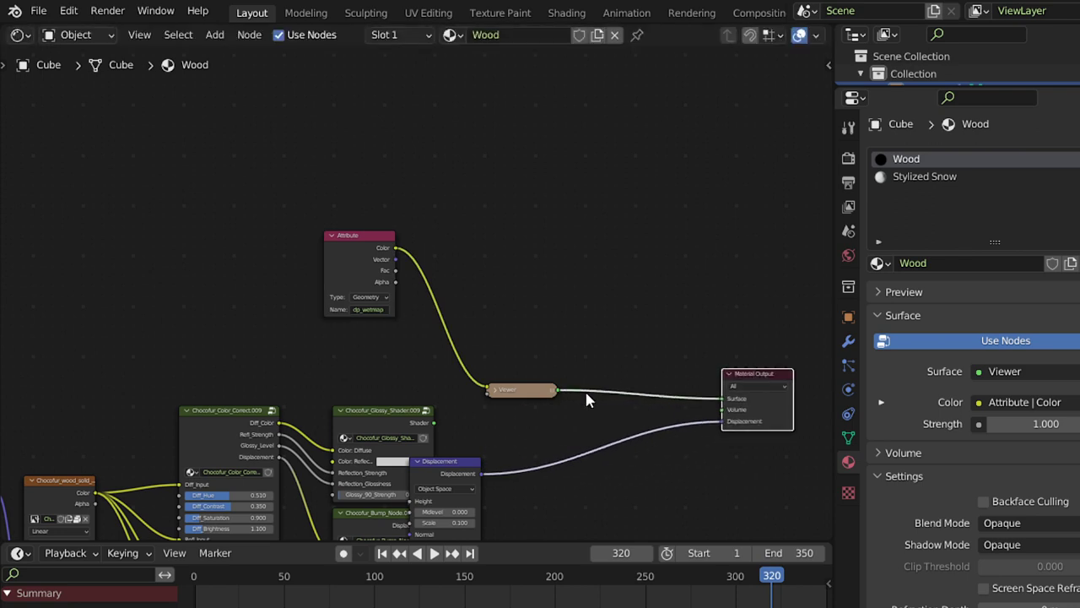
Delete the Viewer node and add a Mix Shader left of the Material Output.
left_click(527, 402)
key("x")
key("shift+a")
left_click(595, 341)
type("mix")
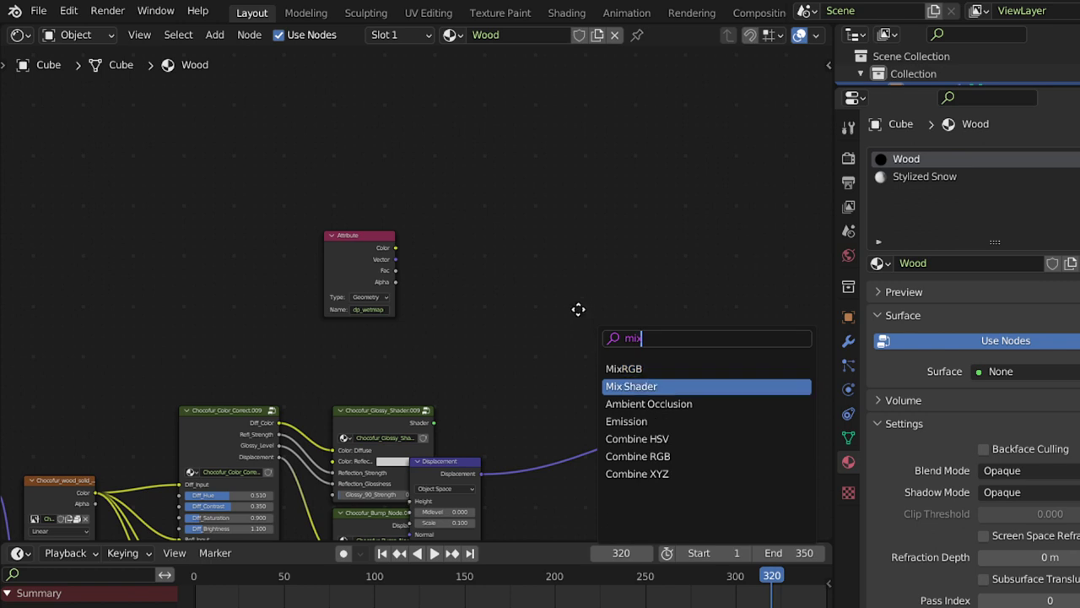
left_click(628, 384)
left_click(591, 378)
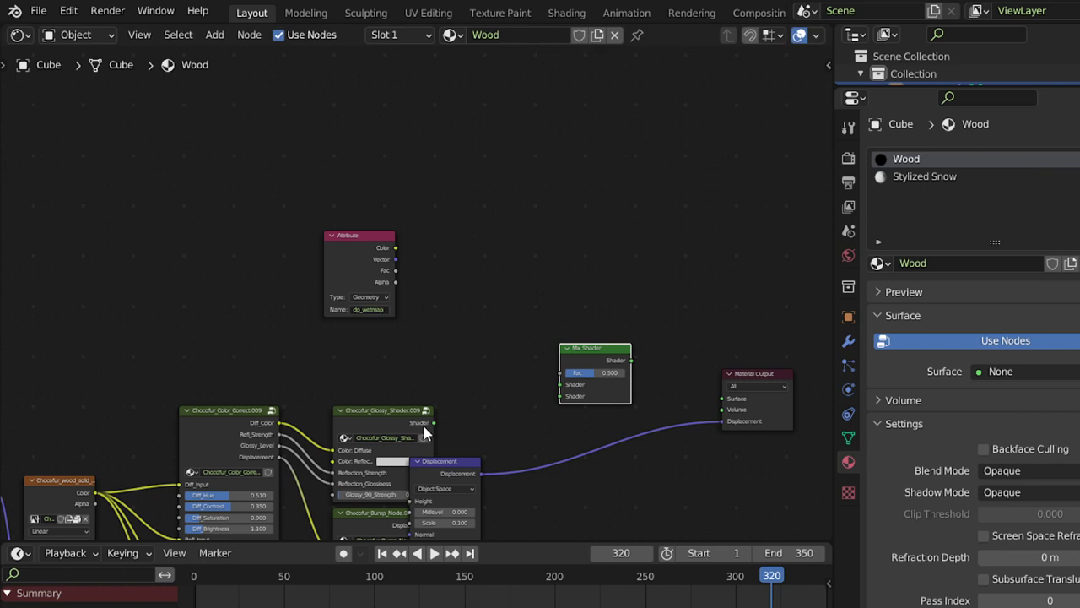
Wire the glossy wood shader in, Mix Shader to Surface, and dp_wetmap Fac to the mix factor.
left_click_drag(434, 422, 557, 385)
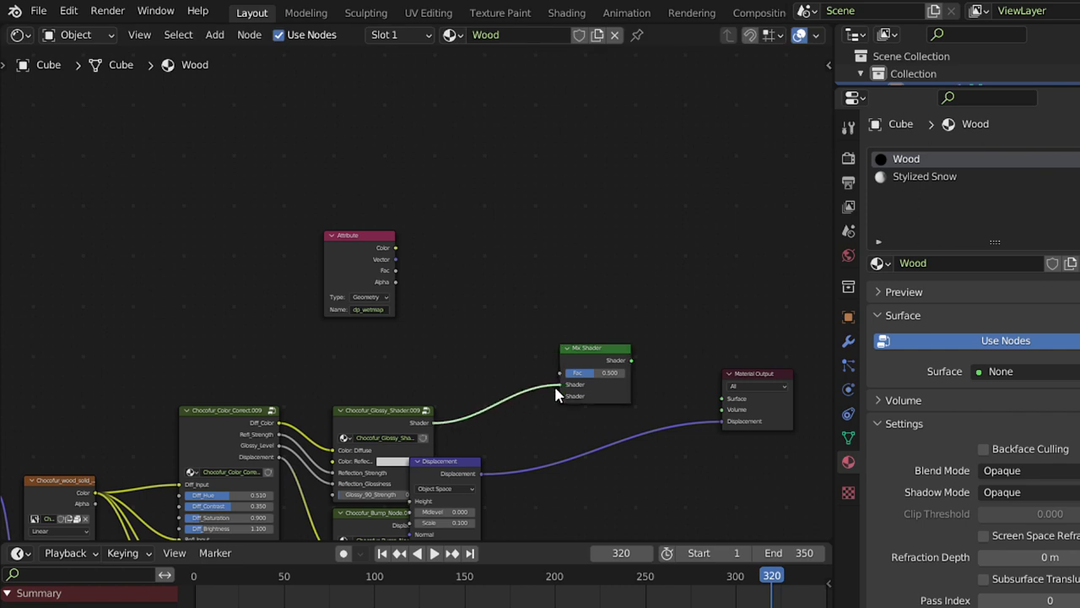
left_click_drag(631, 360, 722, 399)
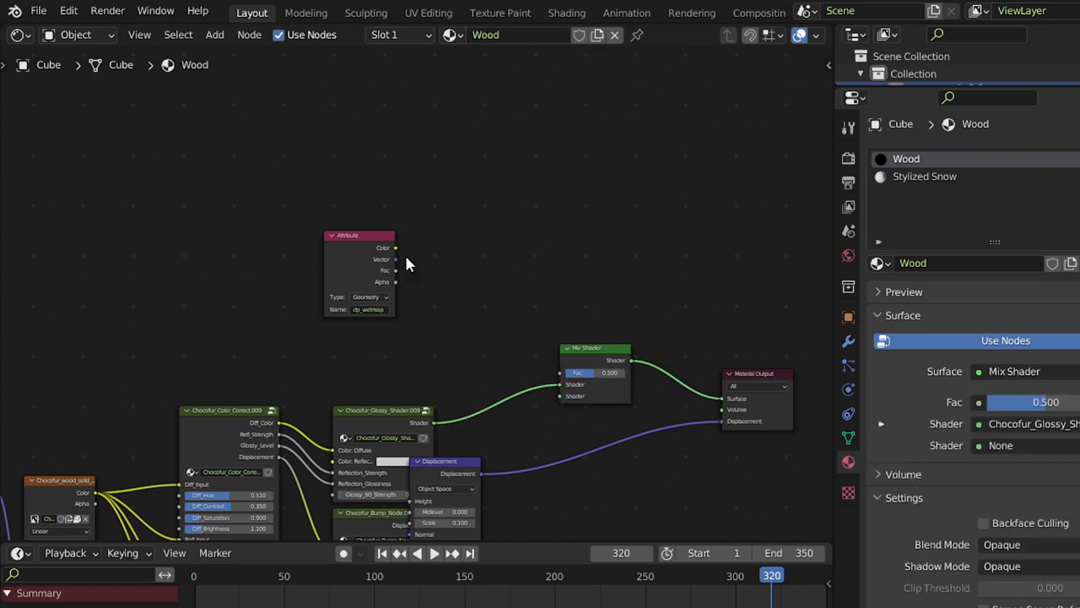
left_click_drag(396, 271, 562, 372)
scroll(514, 246, "down", 3)
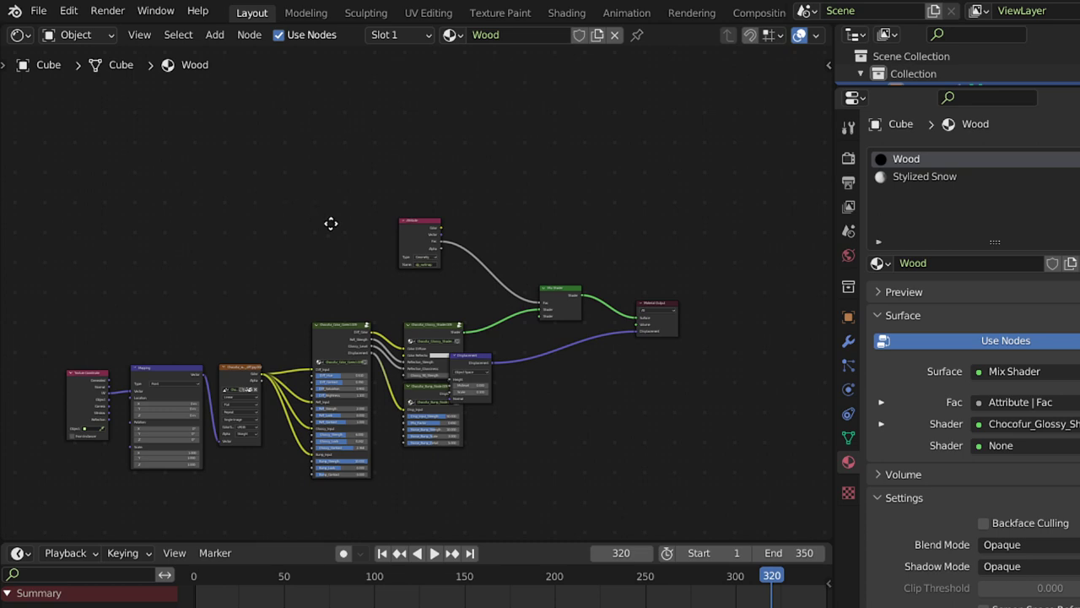
Connect the Principled BSDF output to the Mix Shader's lower Shader input.
mouse_move(456, 213)
middle_mouse_down()
mouse_move(539, 261)
mouse_move(447, 221)
middle_mouse_up()
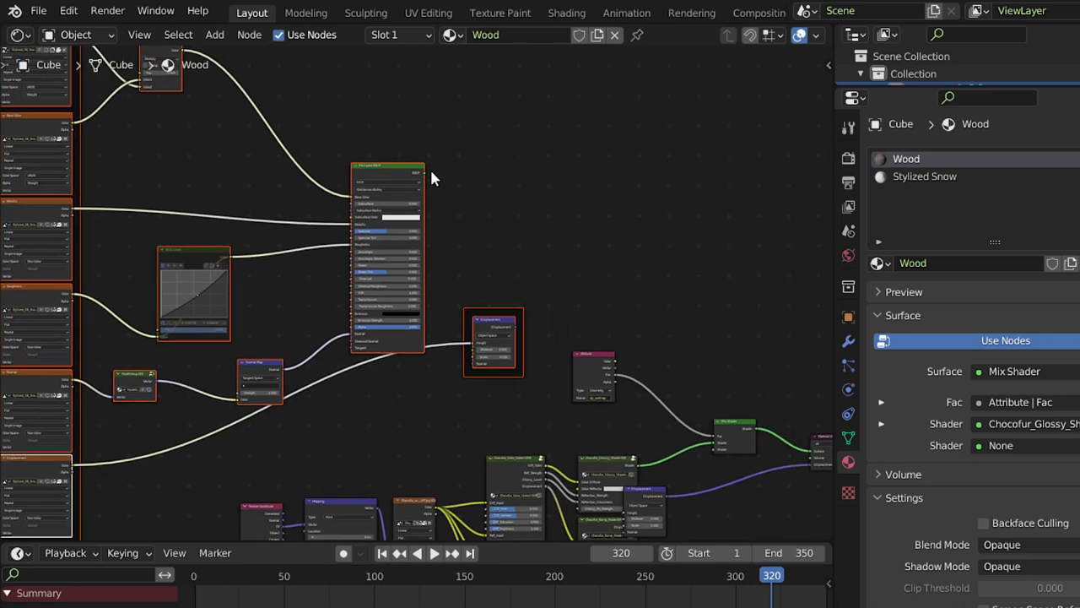
scroll(251, 208, "down", 1)
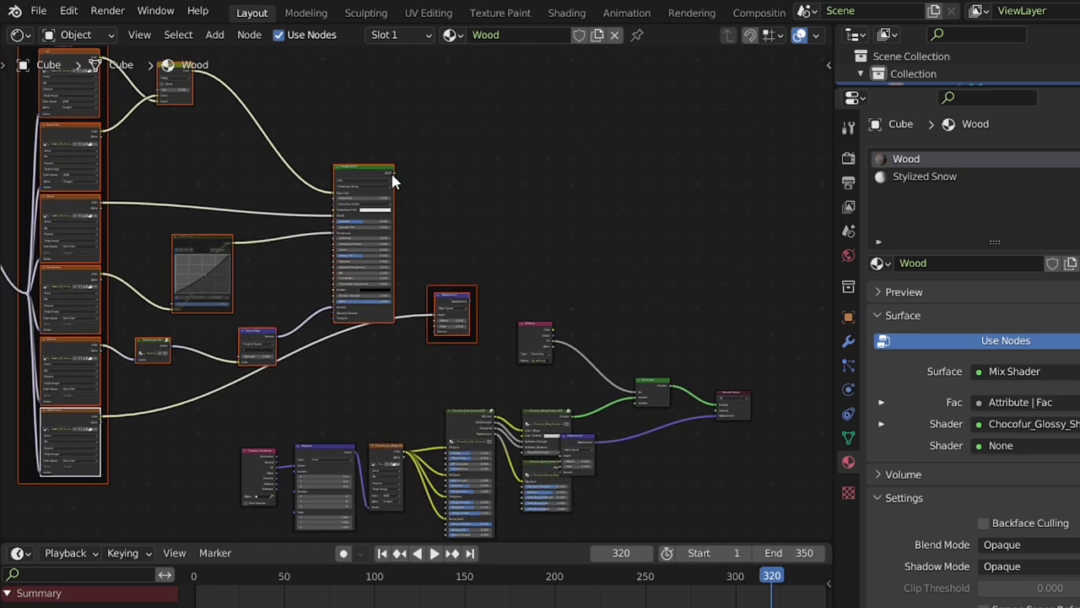
left_click_drag(391, 175, 634, 403)
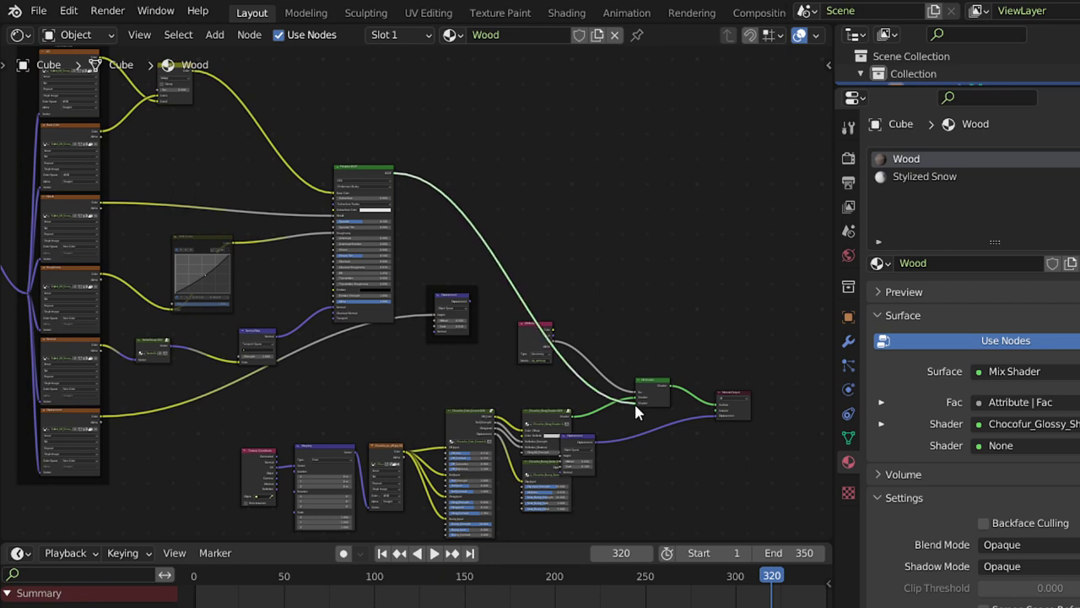
scroll(669, 311, "up", 1)
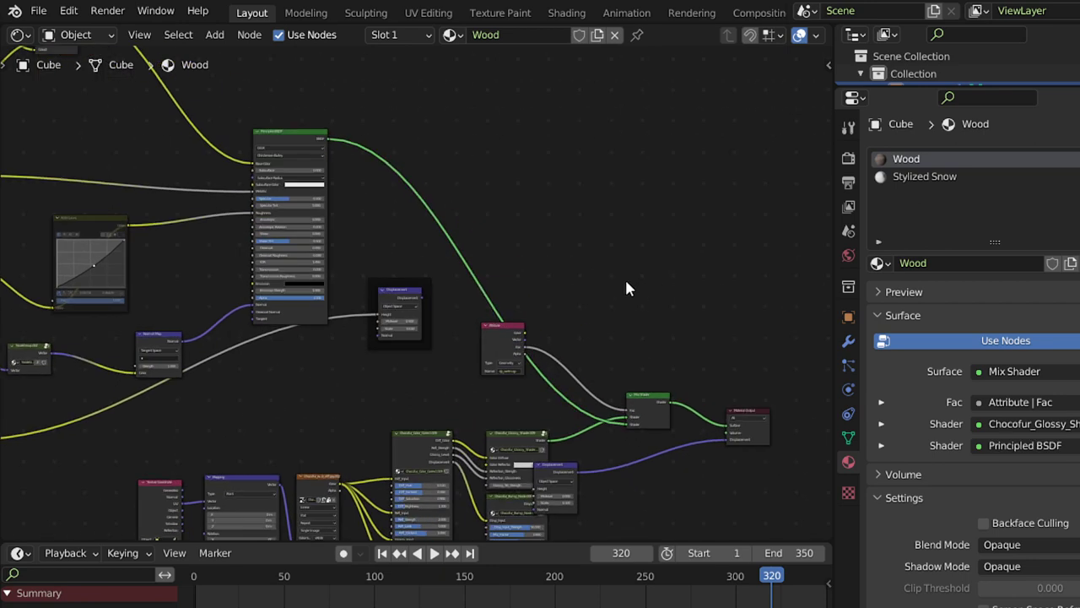
scroll(626, 288, "up", 1)
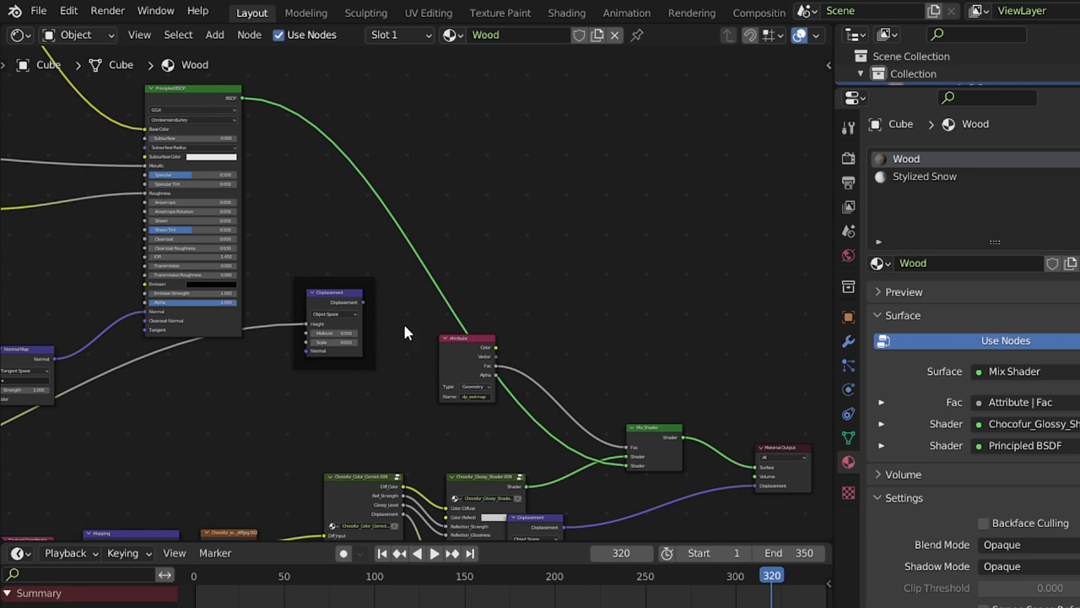
Switch back to the 3D Viewport and orbit over the cube's top and side faces.
left_click(21, 34)
left_click(38, 80)
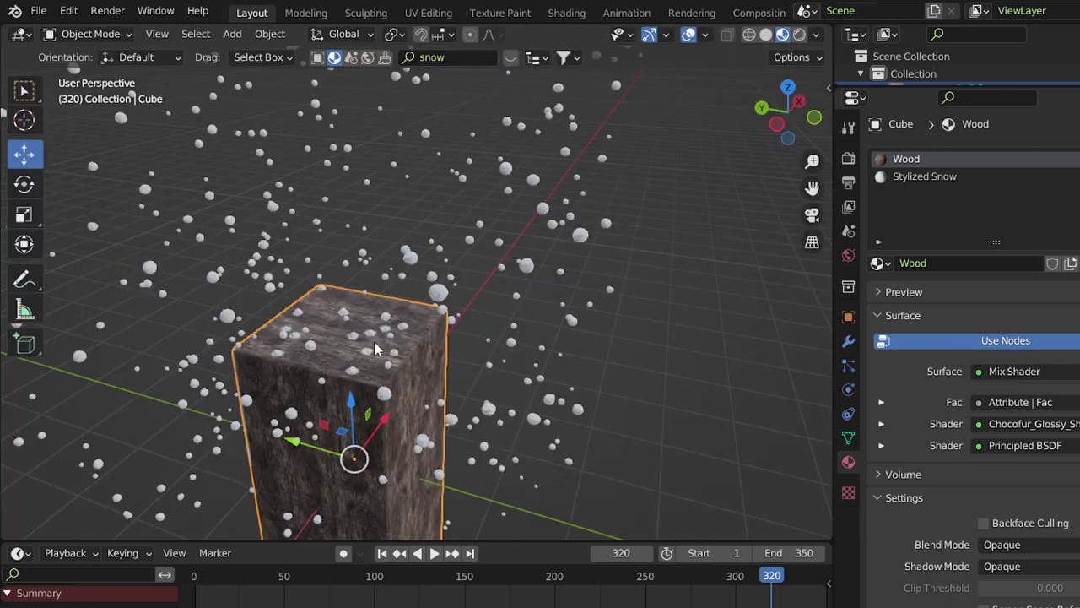
mouse_move(575, 328)
middle_mouse_down()
mouse_move(502, 311)
mouse_move(635, 276)
middle_mouse_up()
scroll(538, 286, "up", 3)
scroll(538, 286, "up", 2)
mouse_move(538, 286)
middle_mouse_down()
mouse_move(645, 285)
mouse_move(410, 313)
mouse_move(544, 335)
mouse_move(555, 302)
mouse_move(463, 313)
middle_mouse_up()
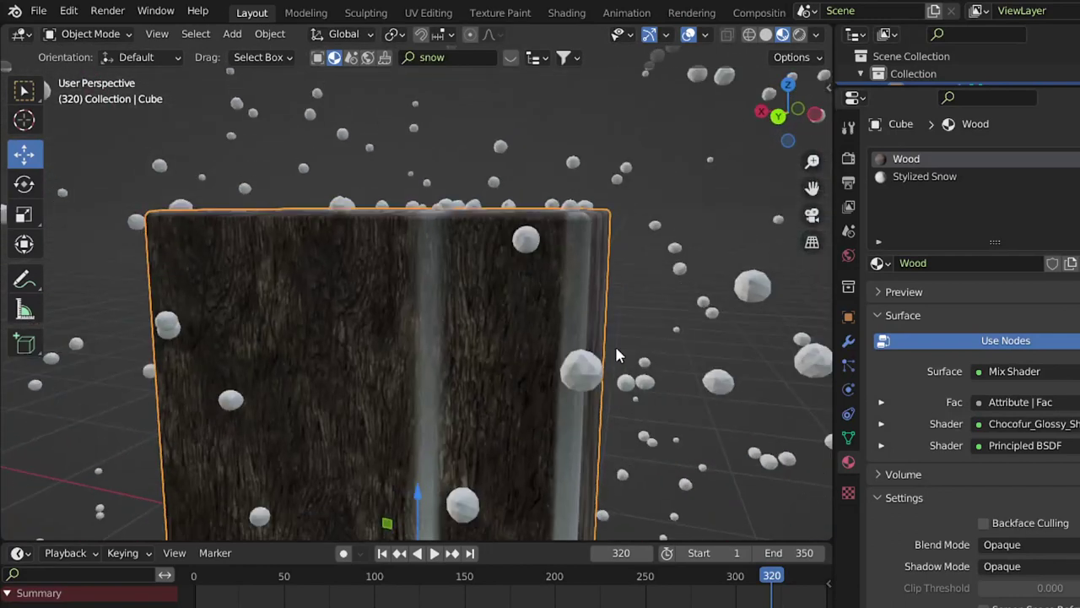
middle_click_drag(617, 355, 545, 375)
mouse_move(471, 359)
middle_mouse_down()
mouse_move(461, 342)
mouse_move(499, 386)
mouse_move(524, 309)
mouse_move(532, 317)
mouse_move(433, 344)
mouse_move(455, 323)
mouse_move(306, 271)
middle_mouse_up()
mouse_move(524, 411)
middle_mouse_down()
mouse_move(350, 390)
mouse_move(258, 398)
mouse_move(321, 441)
mouse_move(492, 413)
middle_mouse_up()
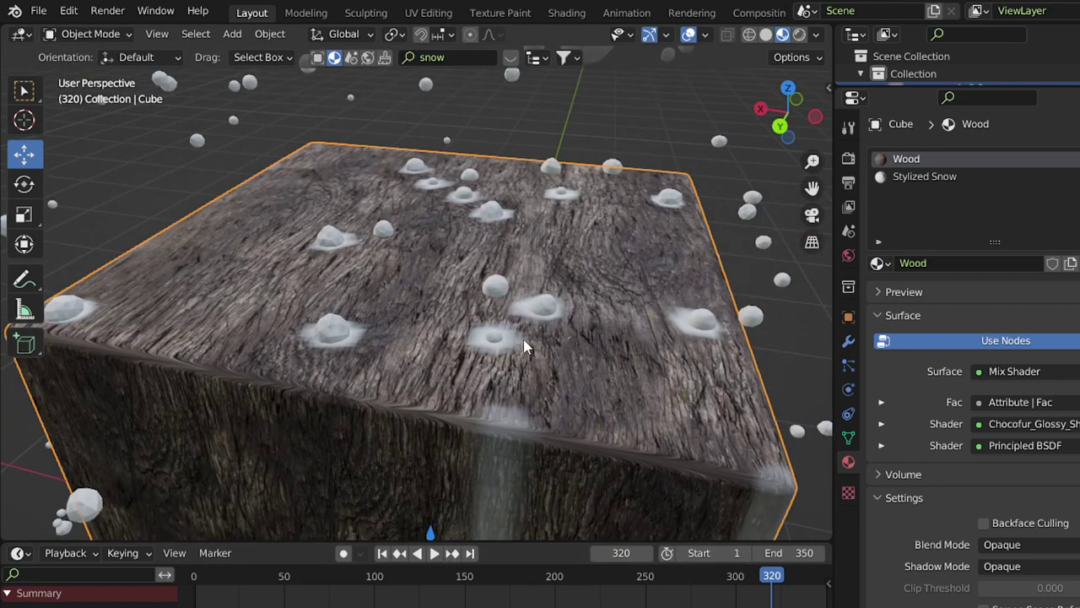
Step the animation forward seven frames from 320 to frame 327.
key("Right")
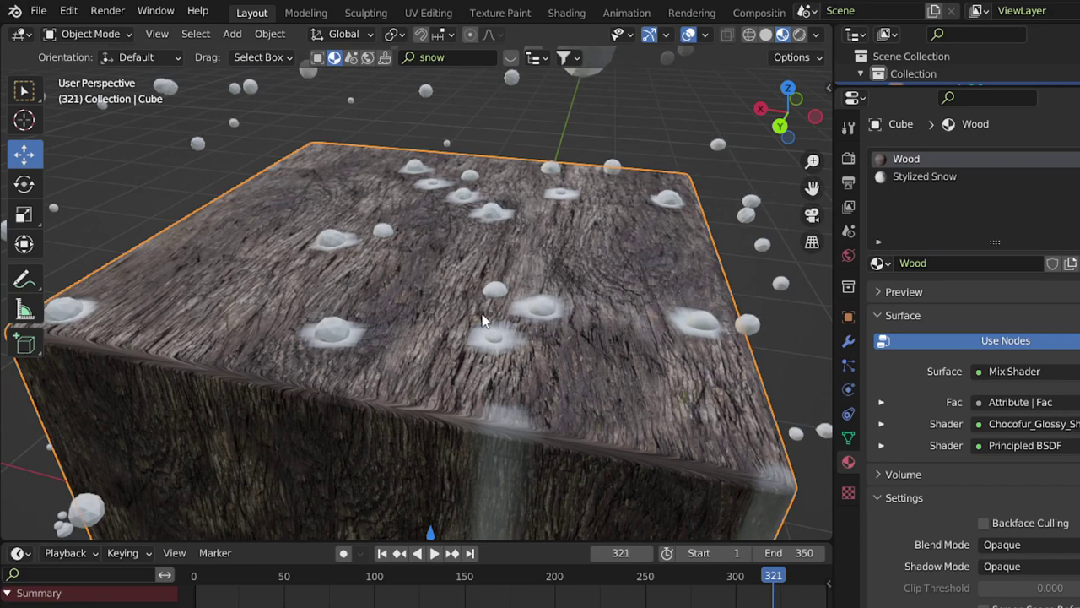
key("Right")
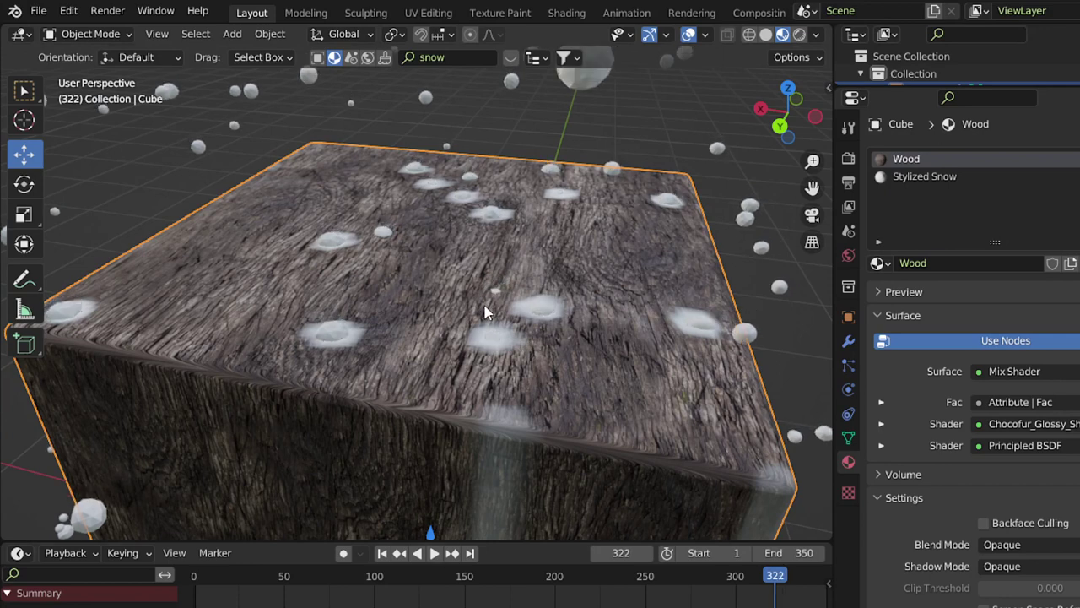
key("Right")
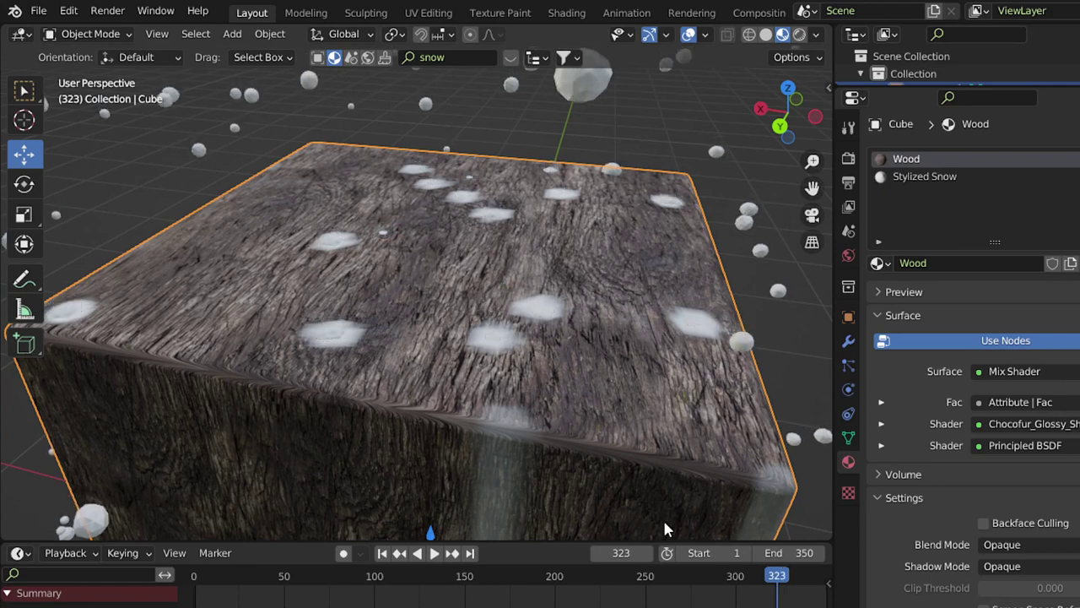
key("Right")
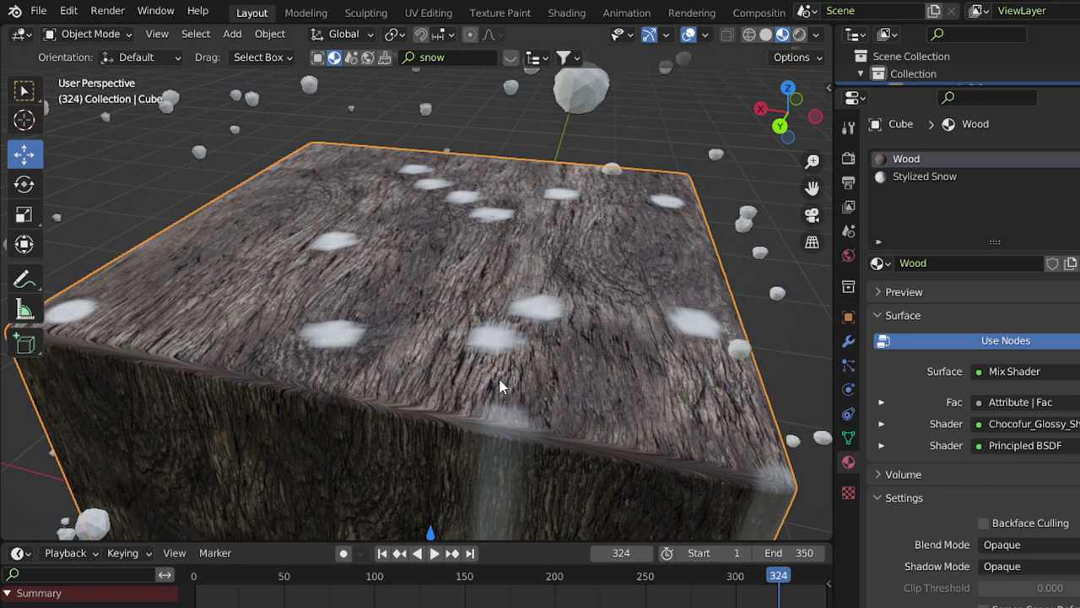
key("Right")
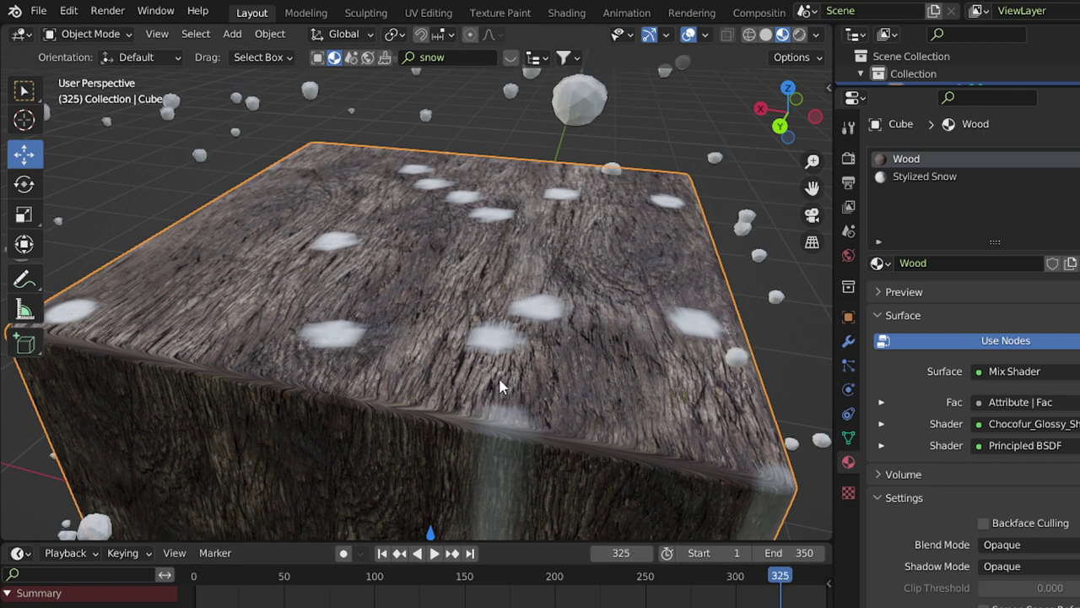
key("Right")
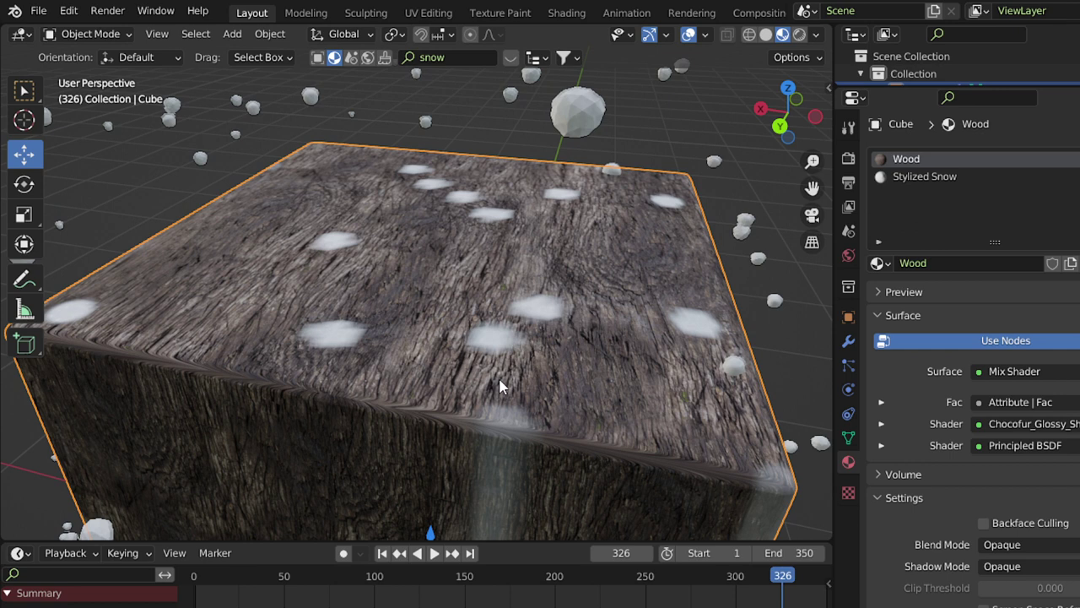
key("Right")
scroll(552, 262, "down", 5)
Orbit to a three-quarter view to inspect the snow patches on the cube's top.
mouse_move(553, 262)
middle_mouse_down()
mouse_move(409, 377)
mouse_move(497, 366)
mouse_move(527, 325)
mouse_move(574, 324)
mouse_move(528, 280)
middle_mouse_up()
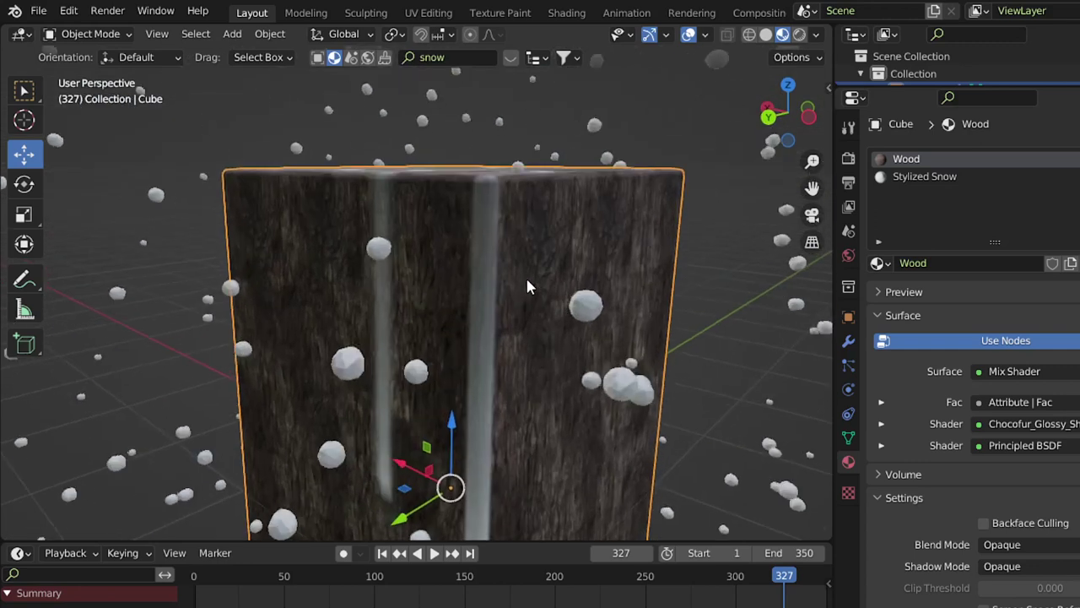
scroll(526, 287, "up", 3)
mouse_move(453, 216)
middle_mouse_down()
mouse_move(441, 234)
mouse_move(448, 267)
middle_mouse_up()
mouse_move(540, 192)
middle_mouse_down()
mouse_move(513, 233)
mouse_move(541, 288)
mouse_move(482, 249)
mouse_move(486, 263)
middle_mouse_up()
scroll(538, 273, "down", 2)
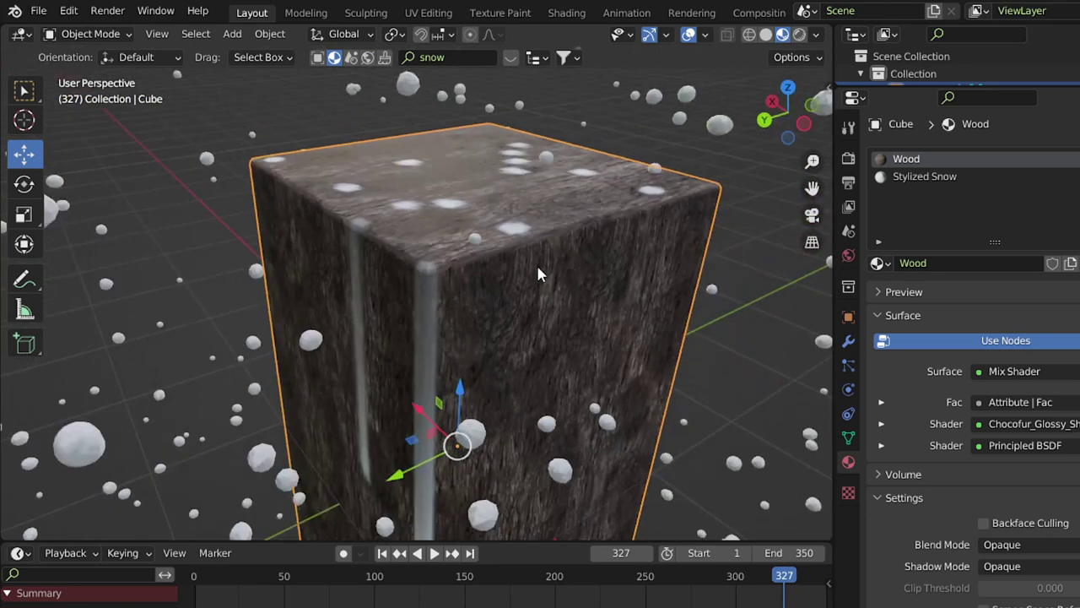
In the shader nodes, drop an RGB Curves node onto the dp_wetmap Fac link and bow its curve down.
left_click(23, 35)
left_click(53, 203)
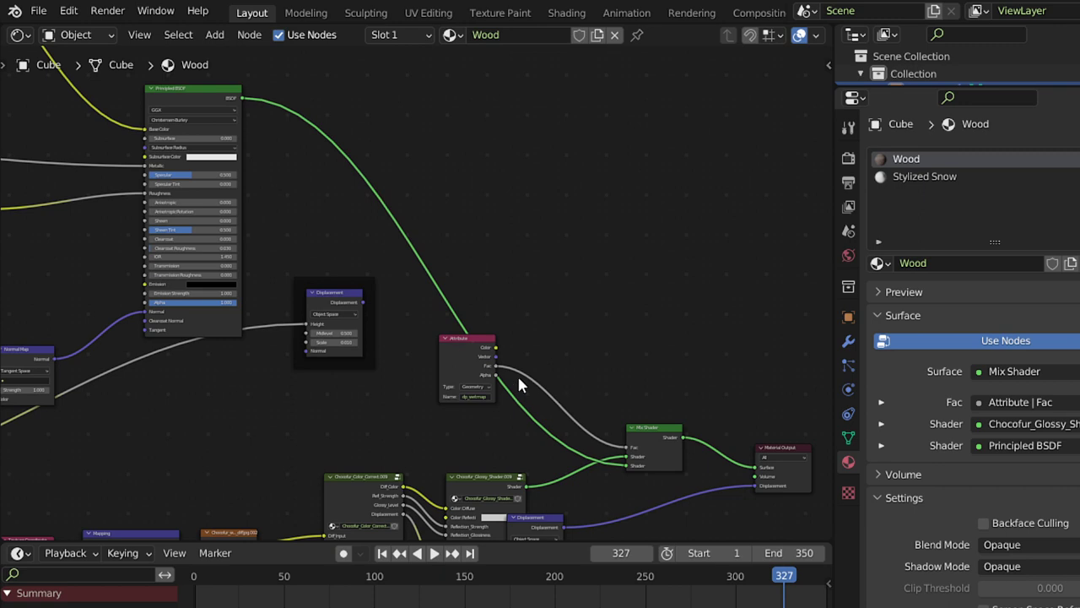
mouse_move(455, 348)
left_mouse_down()
mouse_move(333, 359)
mouse_move(213, 397)
left_mouse_up()
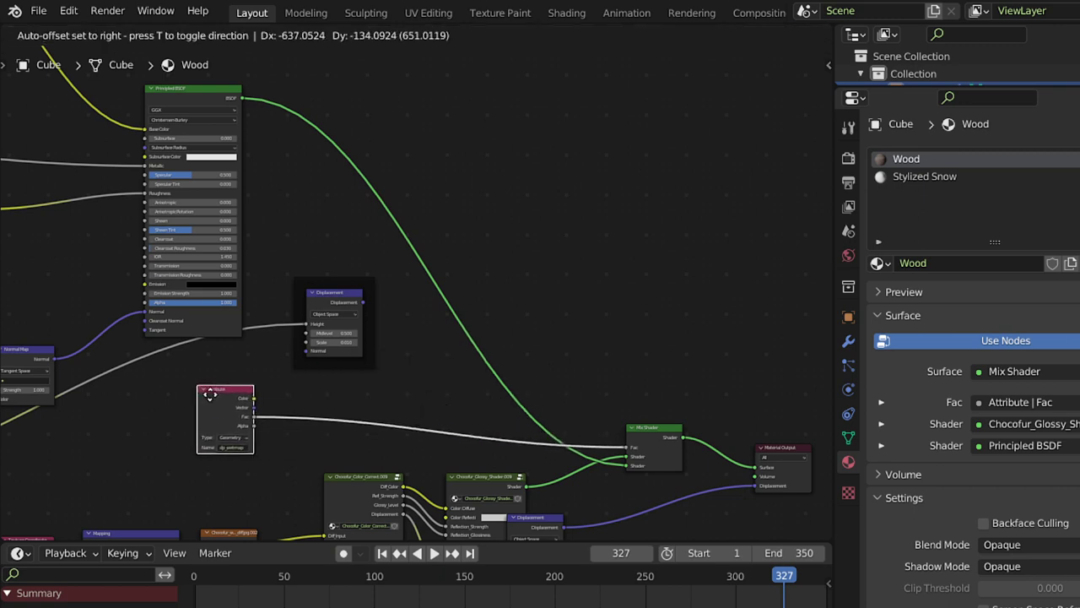
key("shift+a")
left_click(357, 376)
type("rb")
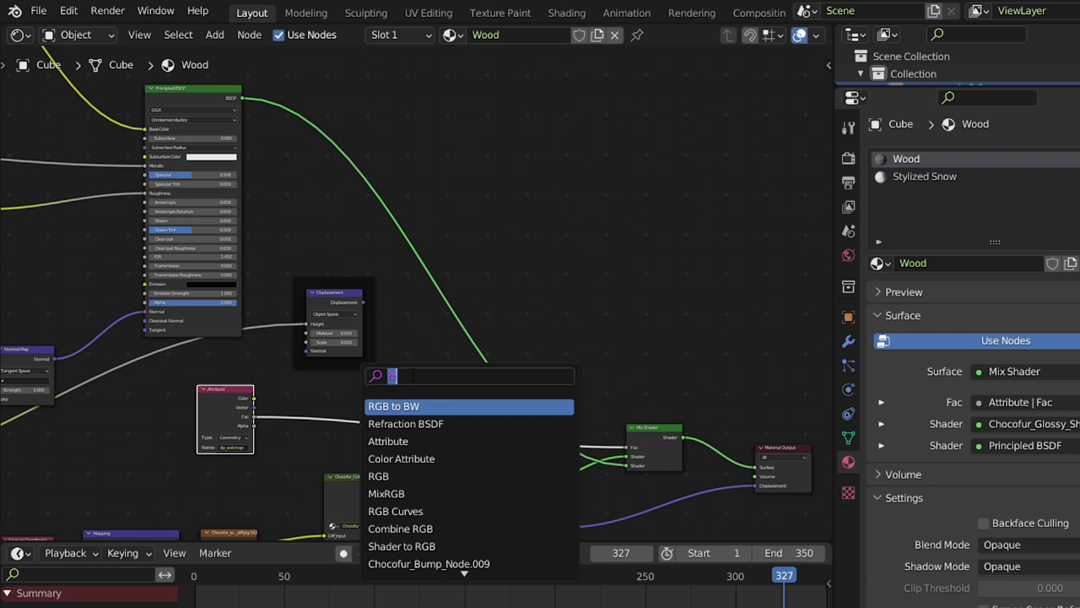
type("rgb")
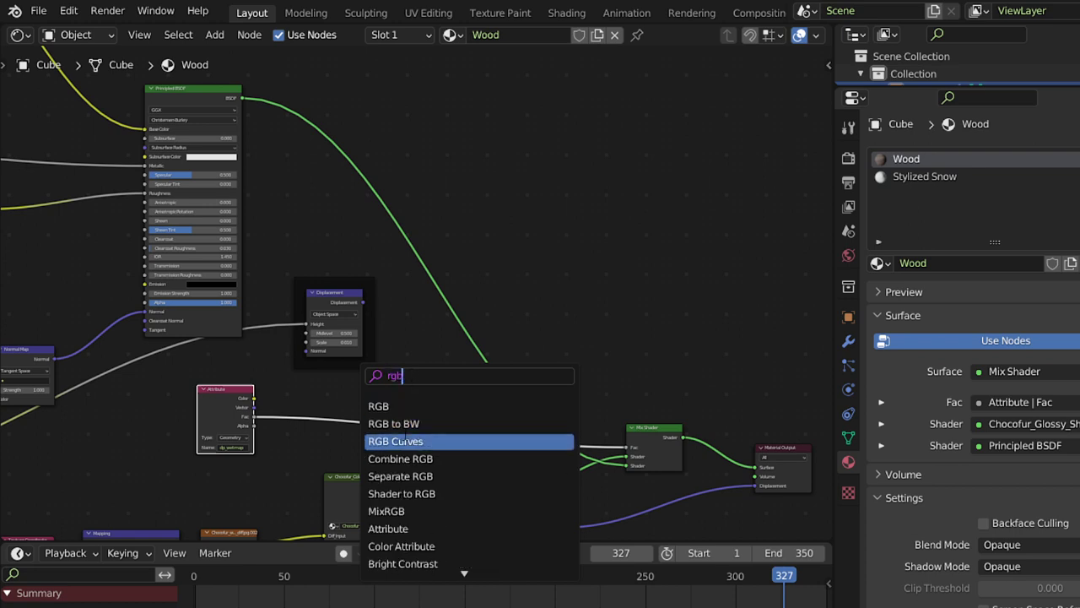
left_click(409, 441)
left_click(391, 402)
left_click_drag(398, 407, 400, 415)
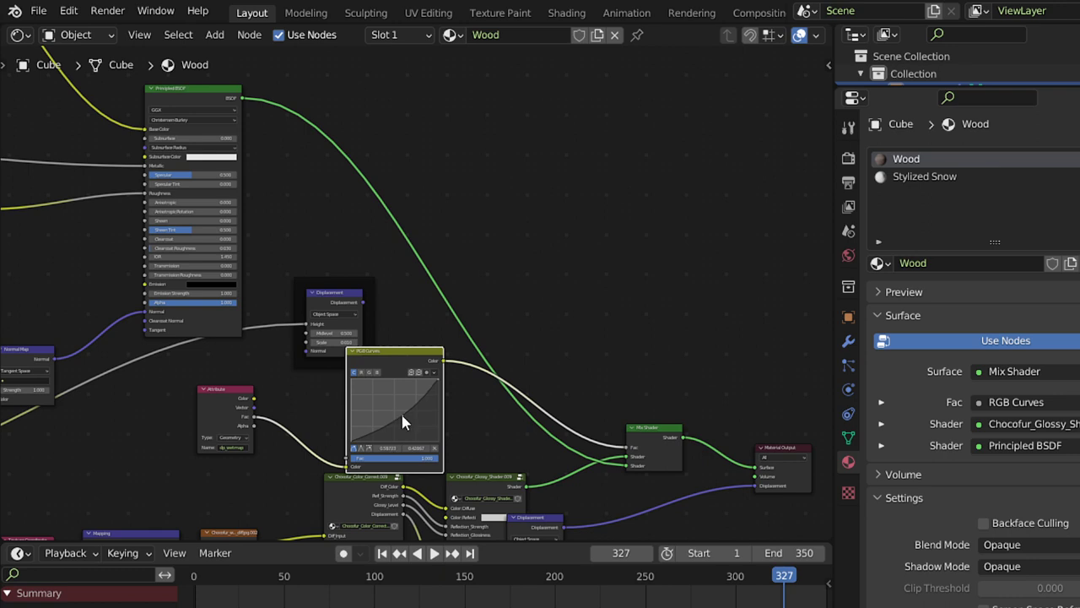
Switch the area to the 3D Viewport and orbit to look down on the cube's top.
left_click(19, 35)
left_click(46, 79)
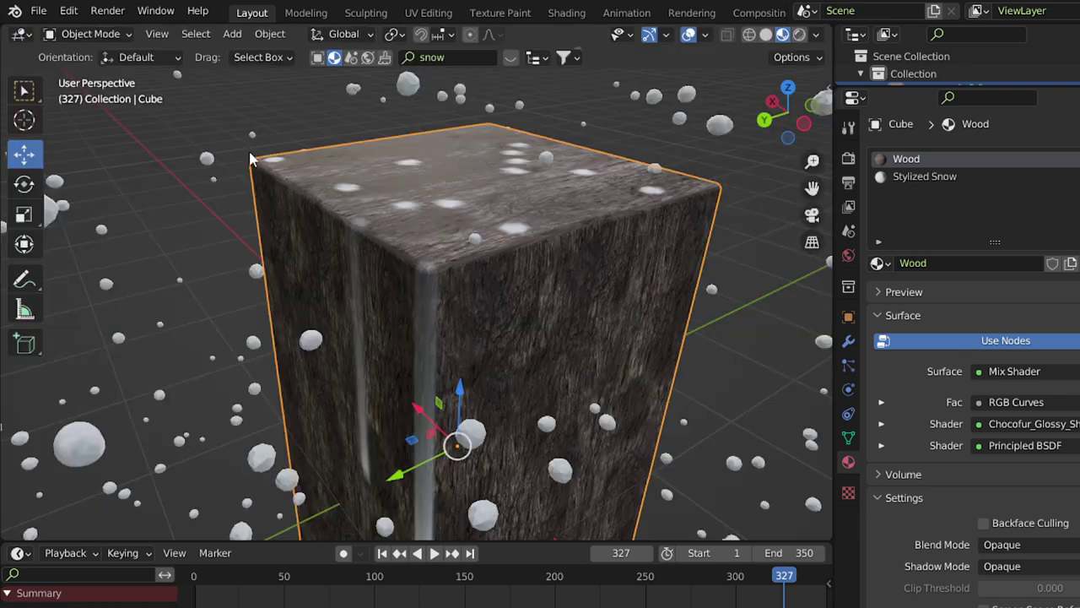
mouse_move(467, 257)
middle_mouse_down()
mouse_move(481, 312)
mouse_move(635, 240)
mouse_move(458, 222)
mouse_move(370, 243)
mouse_move(519, 257)
mouse_move(561, 364)
middle_mouse_up()
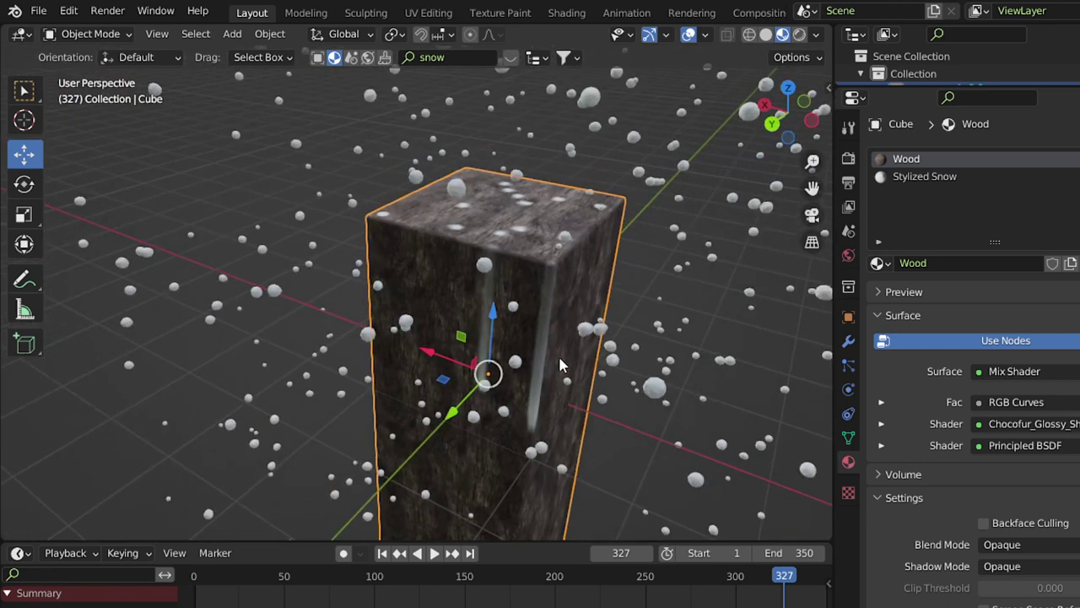